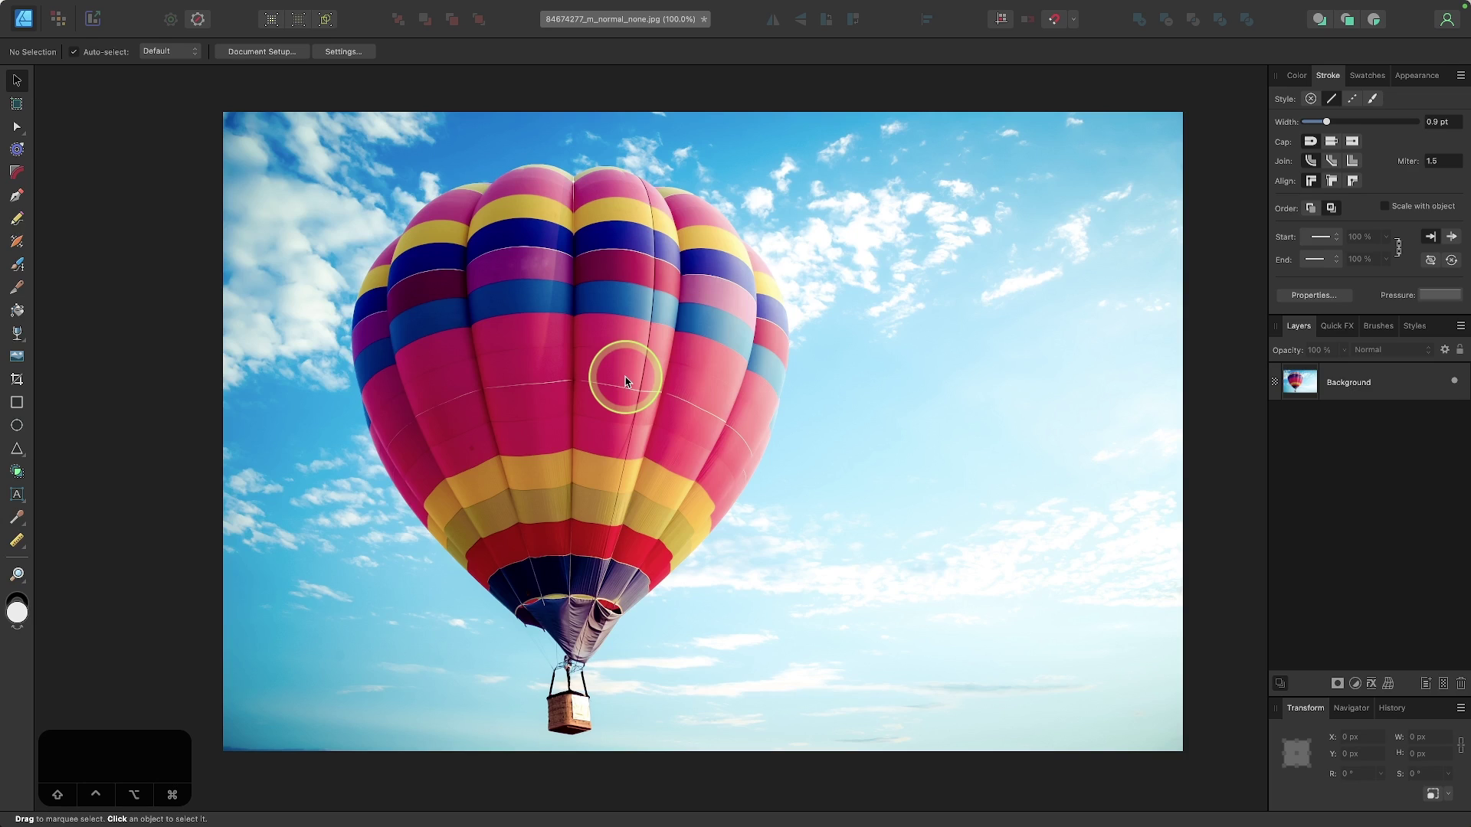
Step: Activate the Pen tool, then reduce the Background layer's opacity to 59% and lock that layer
click(14, 199)
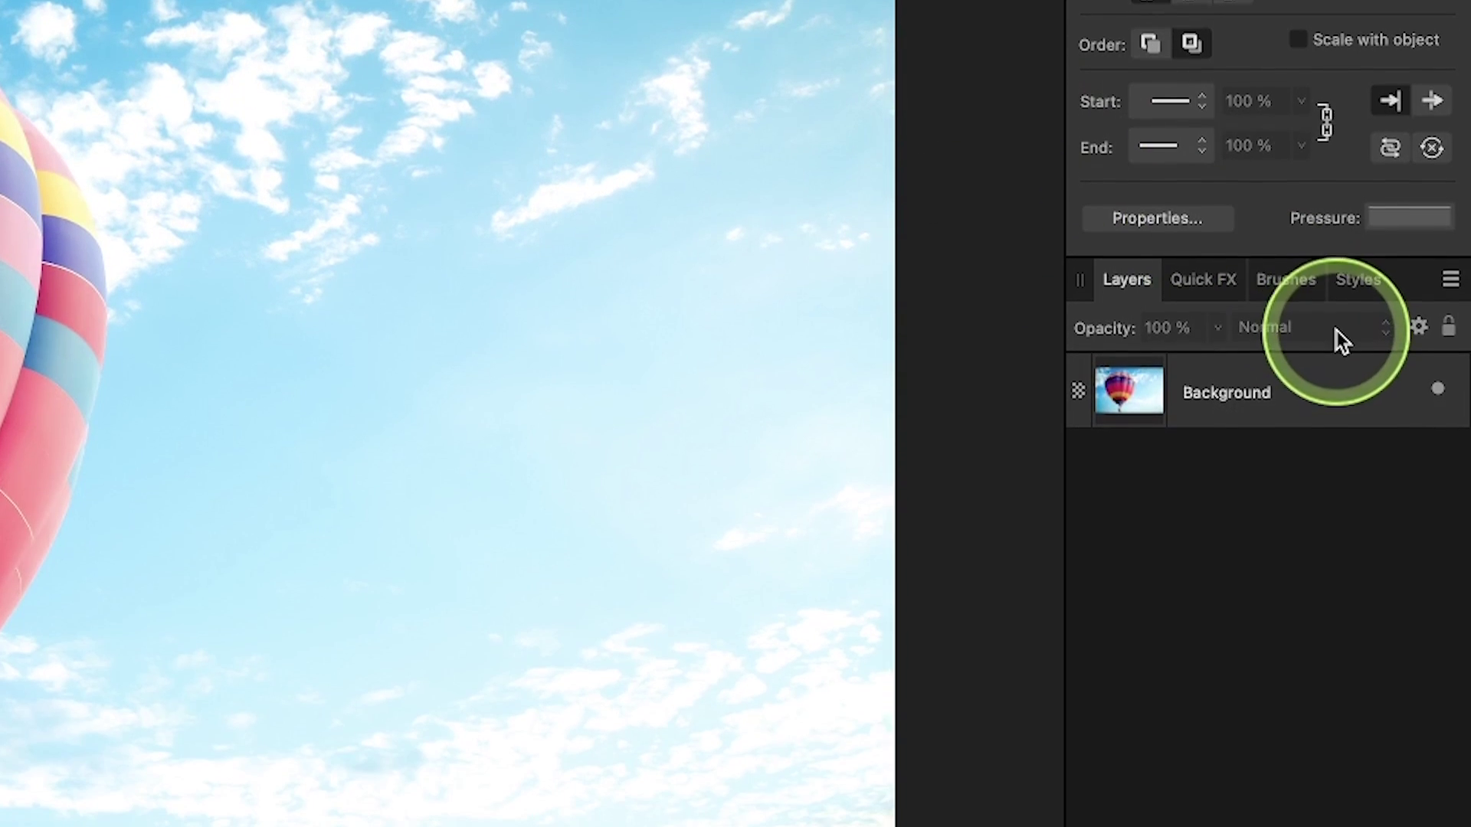
click(1218, 388)
click(1217, 328)
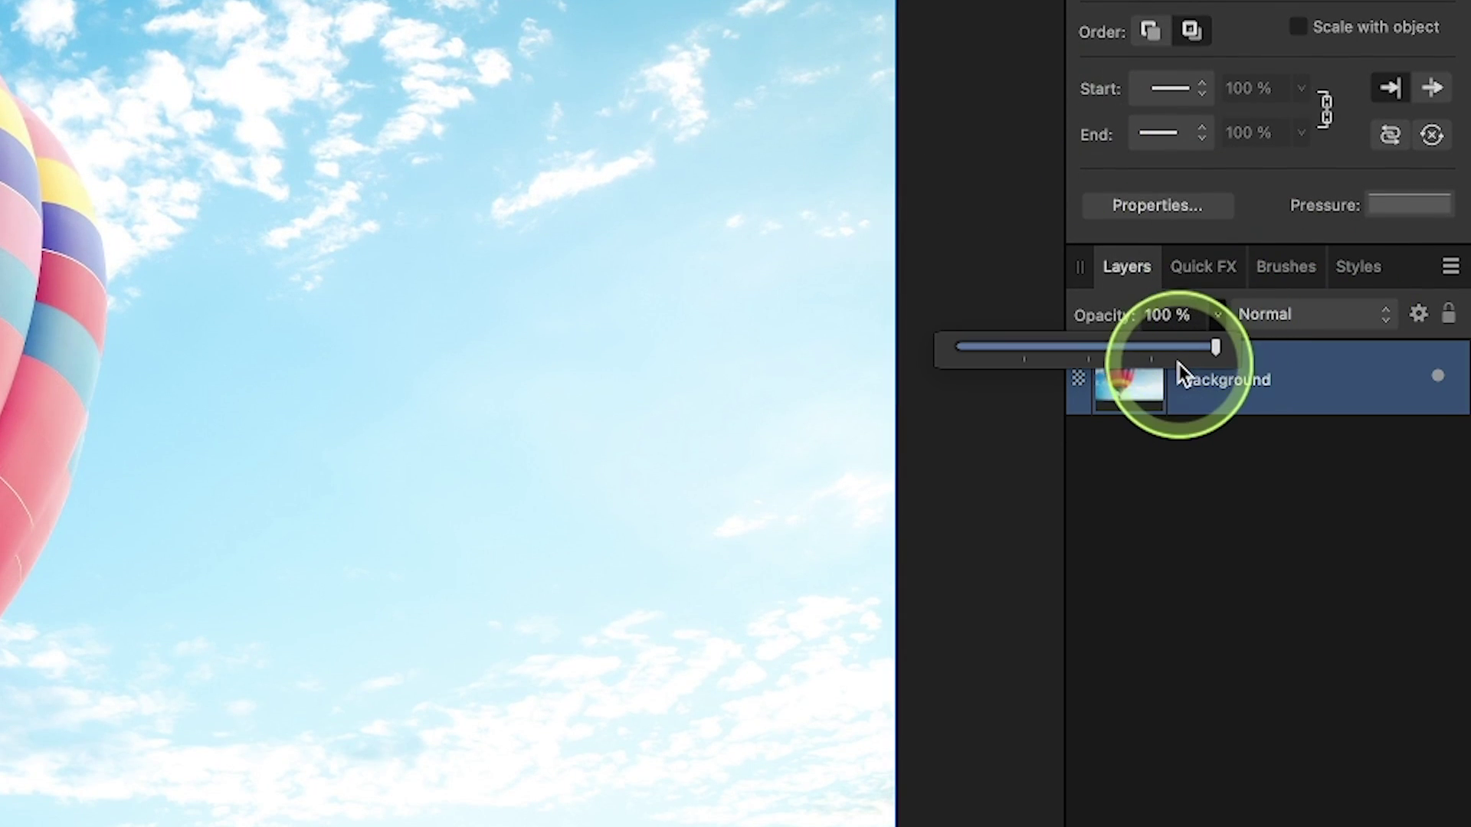
drag(1179, 365, 1110, 347)
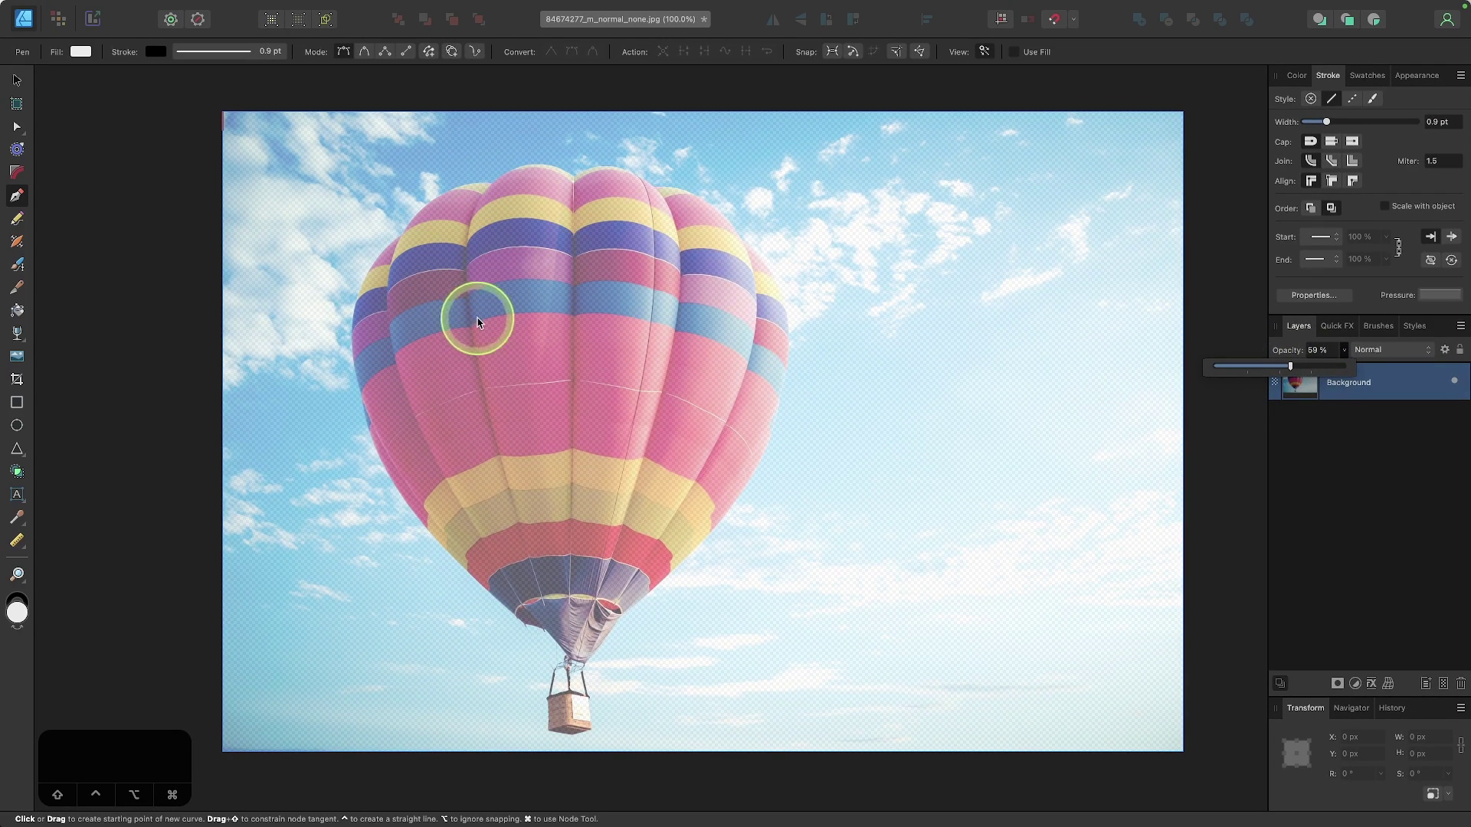
click(1395, 426)
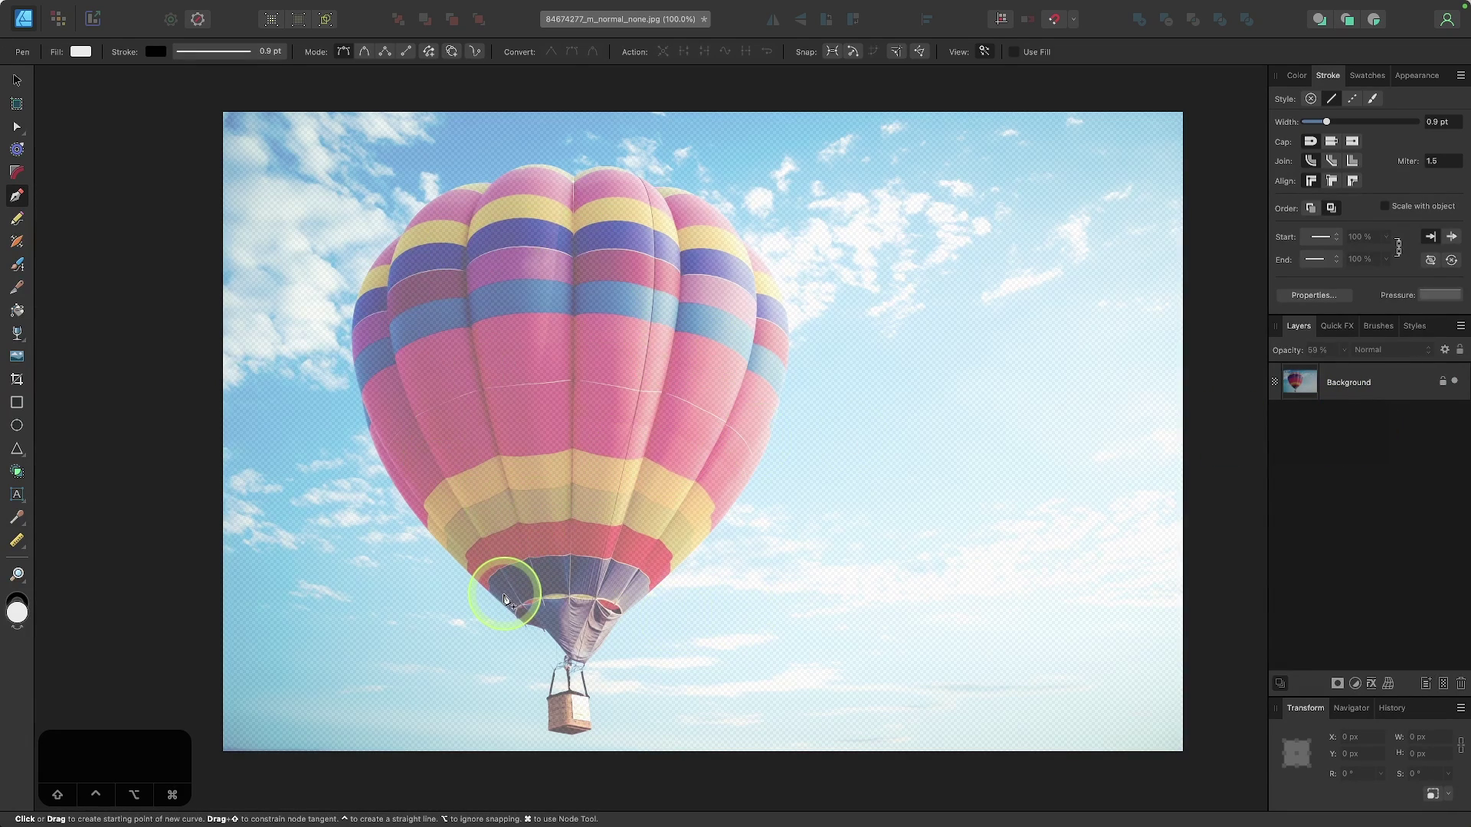
Step: Start a Pen curve at the balloon's lower-left mouth, curve it up to the left side and shorten the outgoing handle there
scroll(504, 599, up, 5)
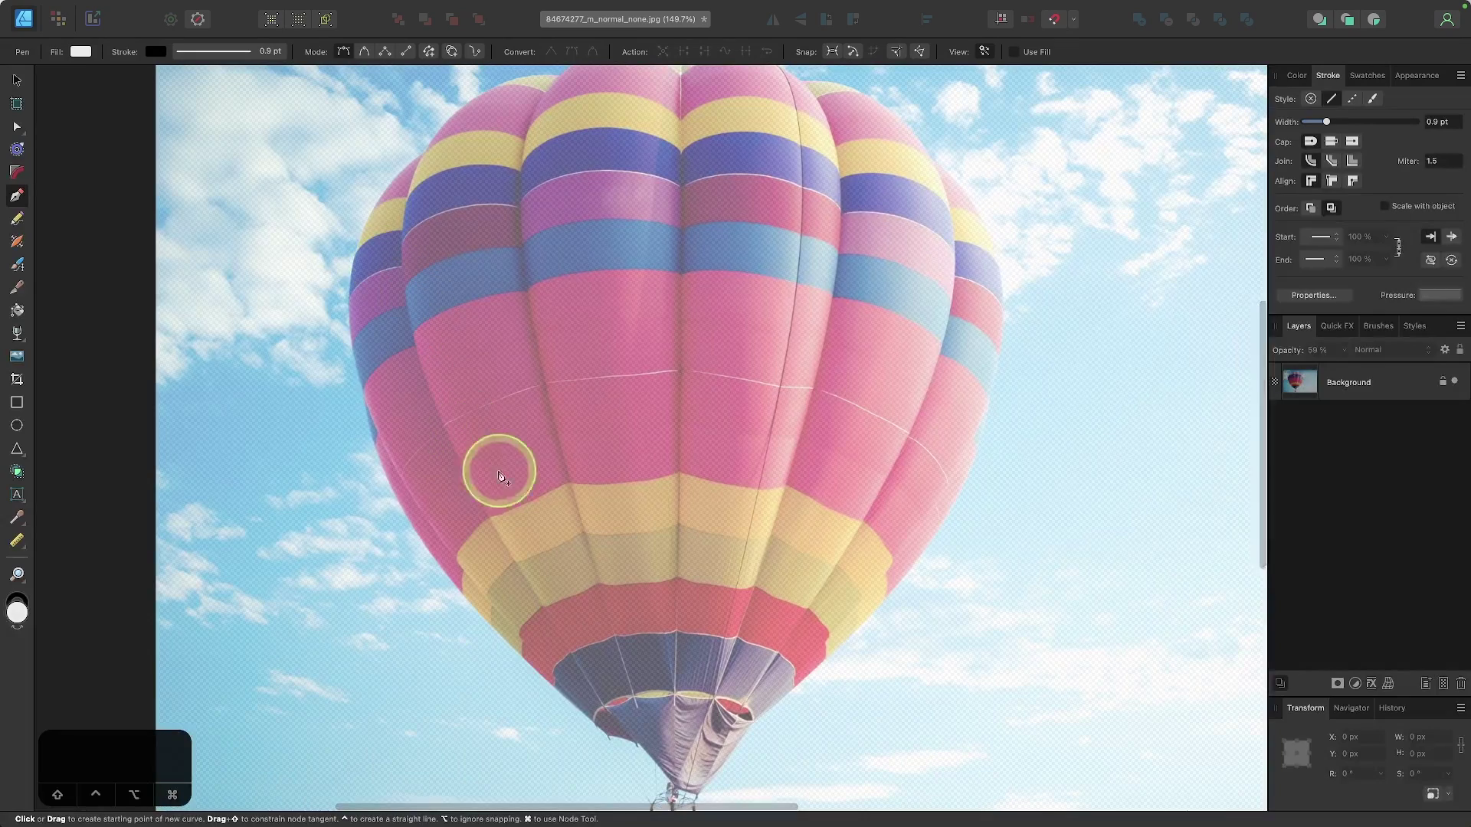
scroll(574, 419, right, 1)
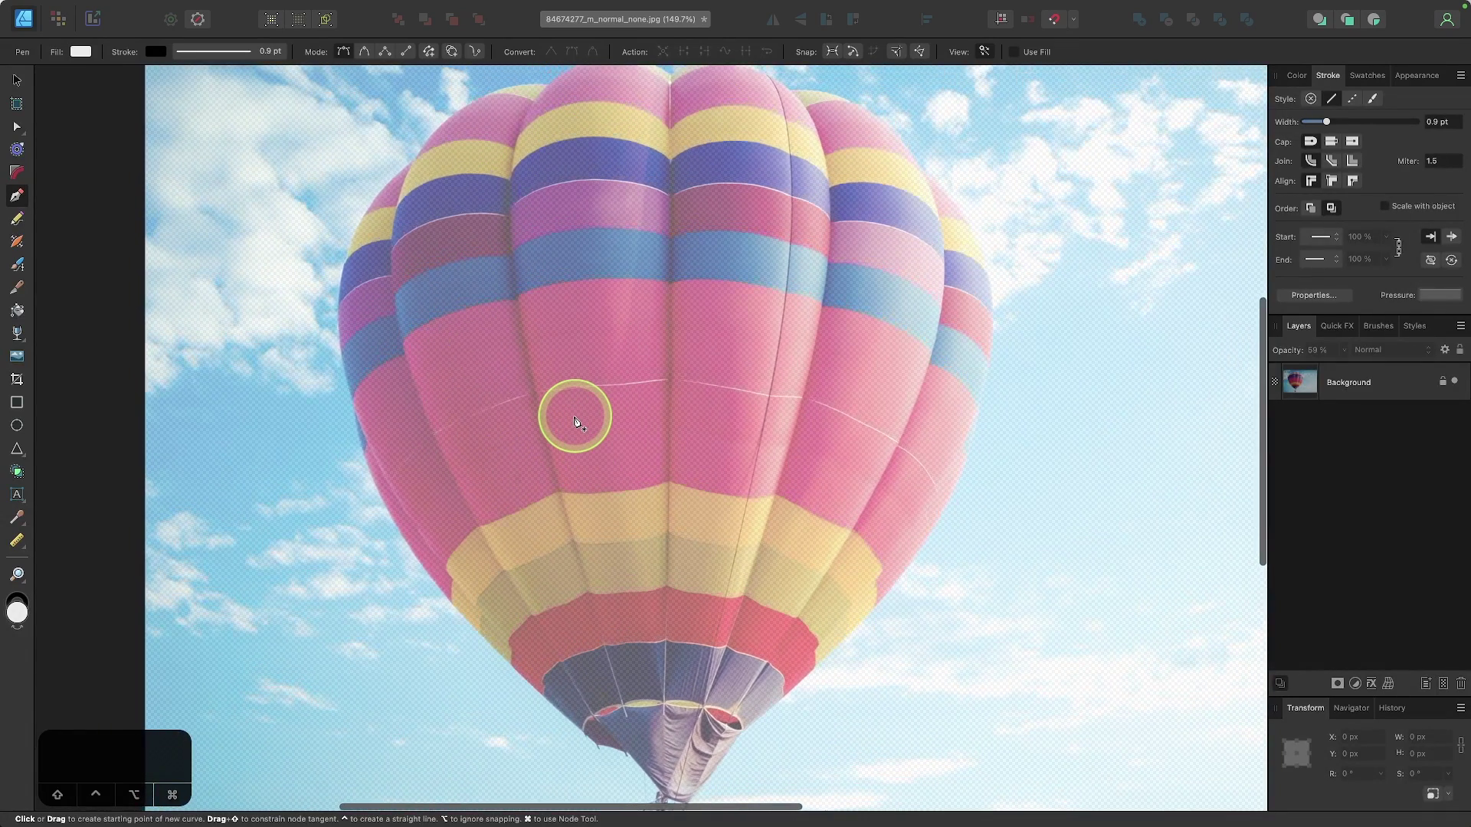
scroll(635, 461, down, 3)
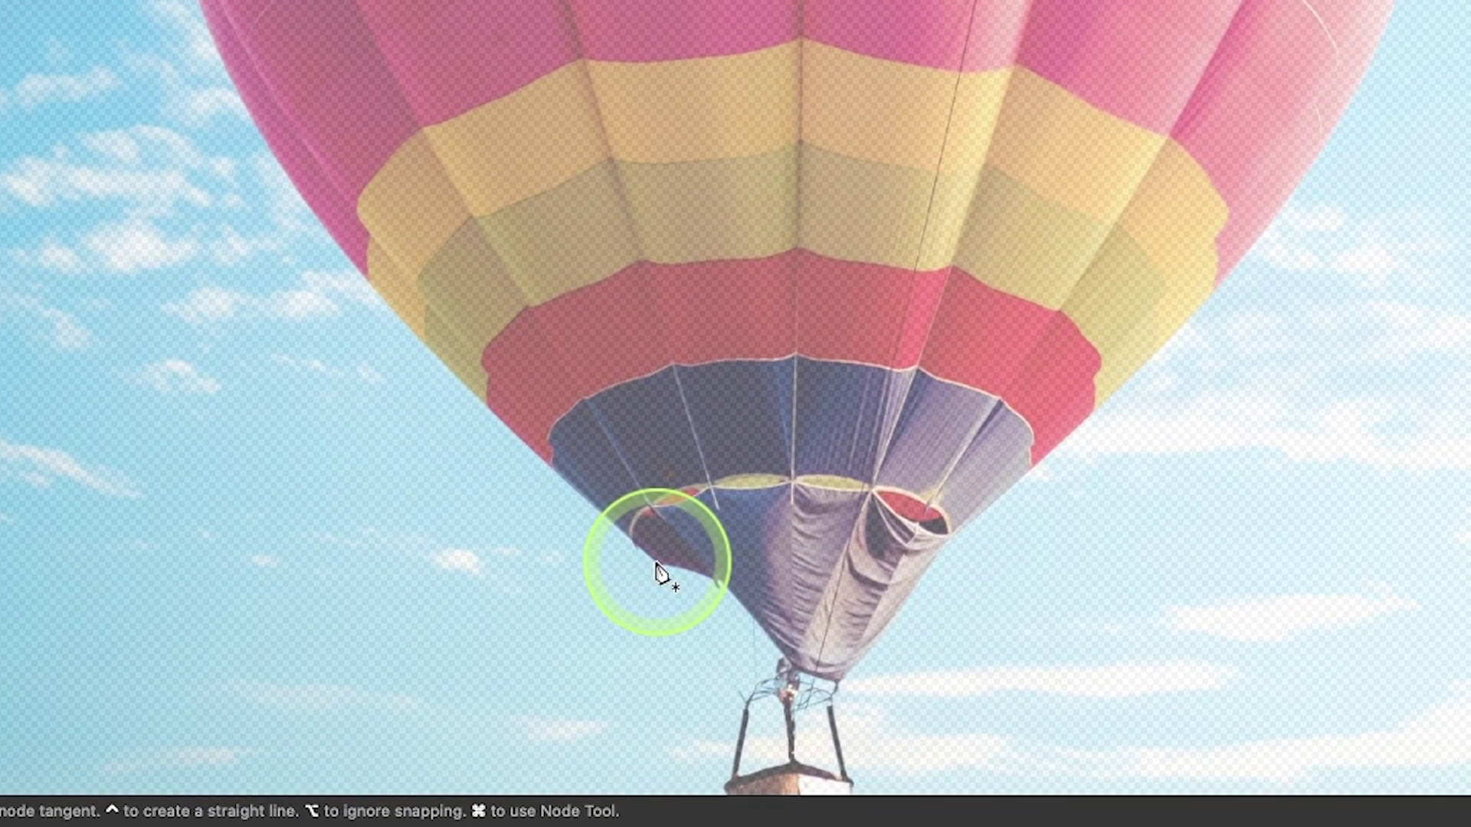
drag(618, 695, 518, 650)
drag(458, 468, 555, 471)
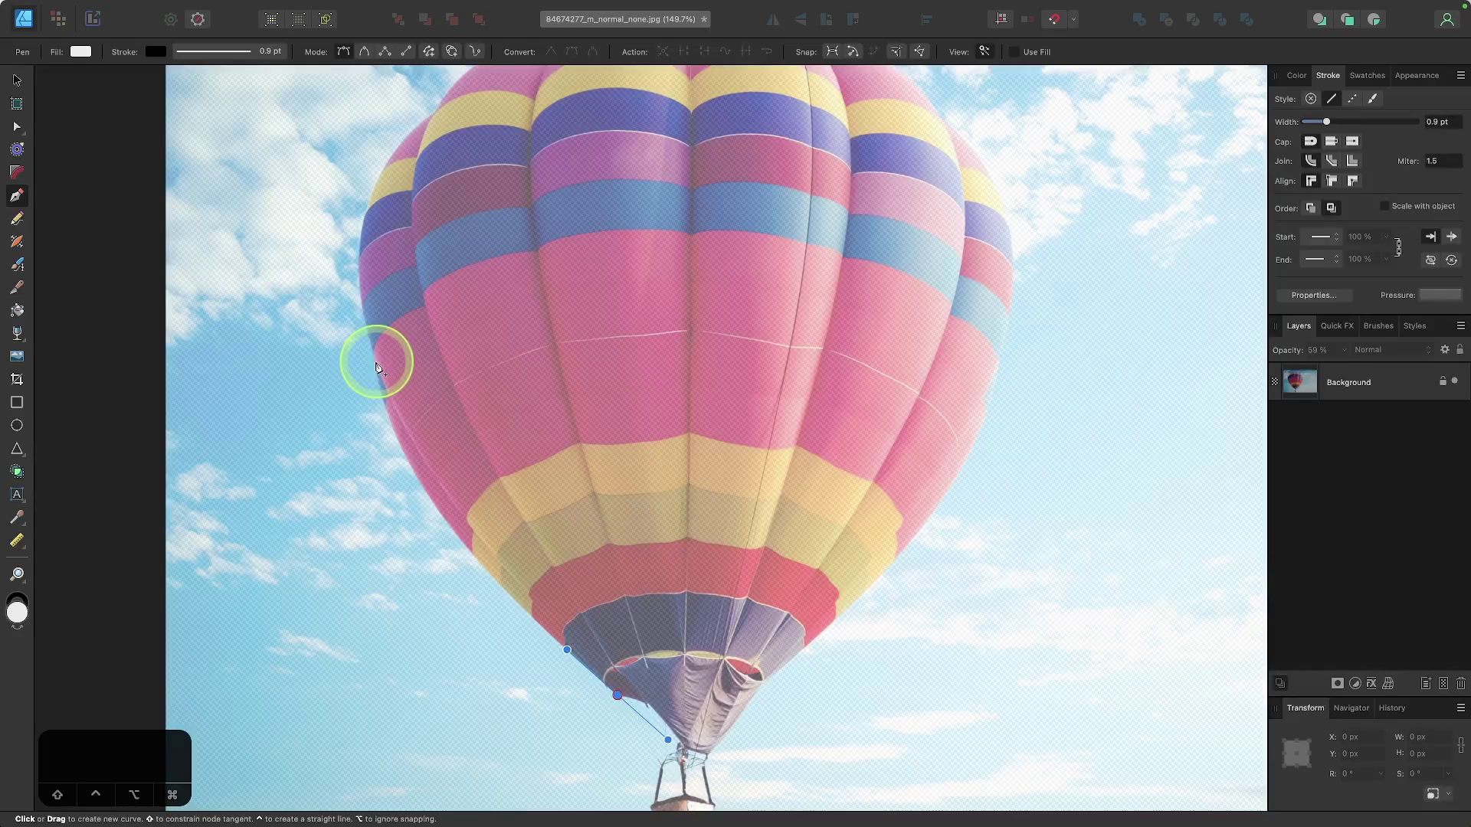
drag(376, 364, 365, 222)
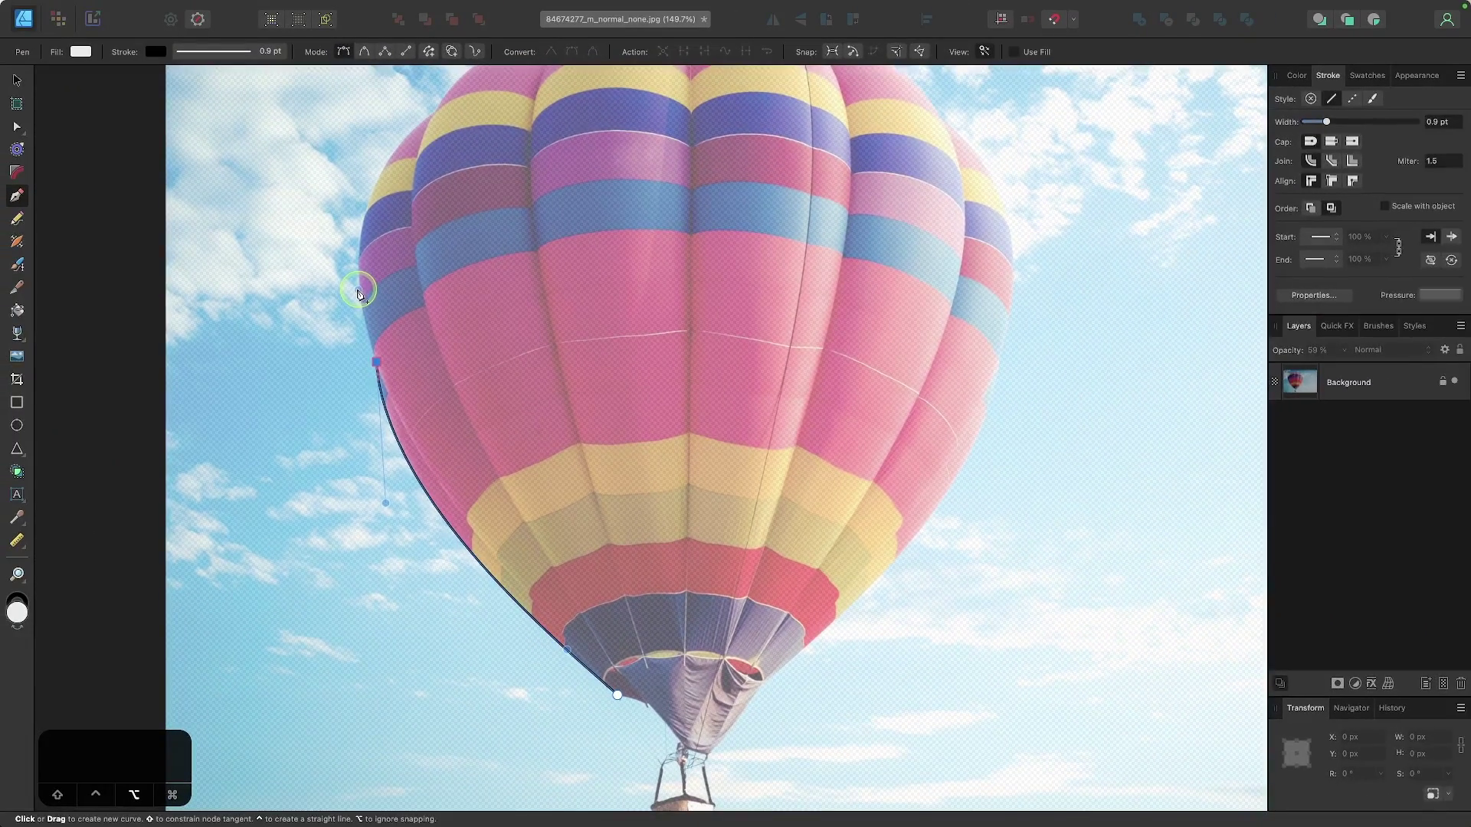
click(358, 293)
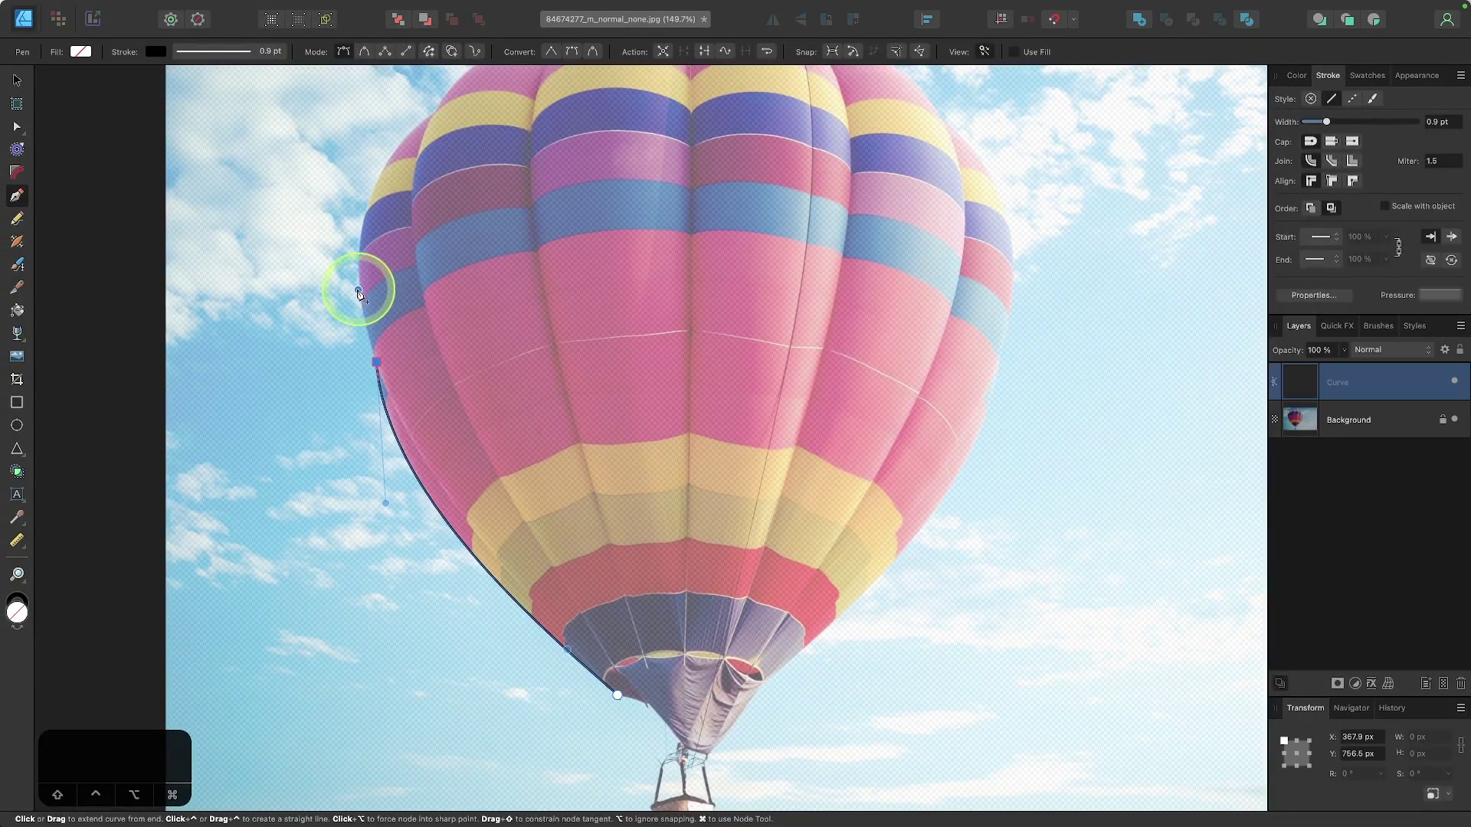
Step: Extend the curve along the balloon's edge through the upper-left notch to the next notch, redirecting each outgoing handle
scroll(494, 239, up, 3)
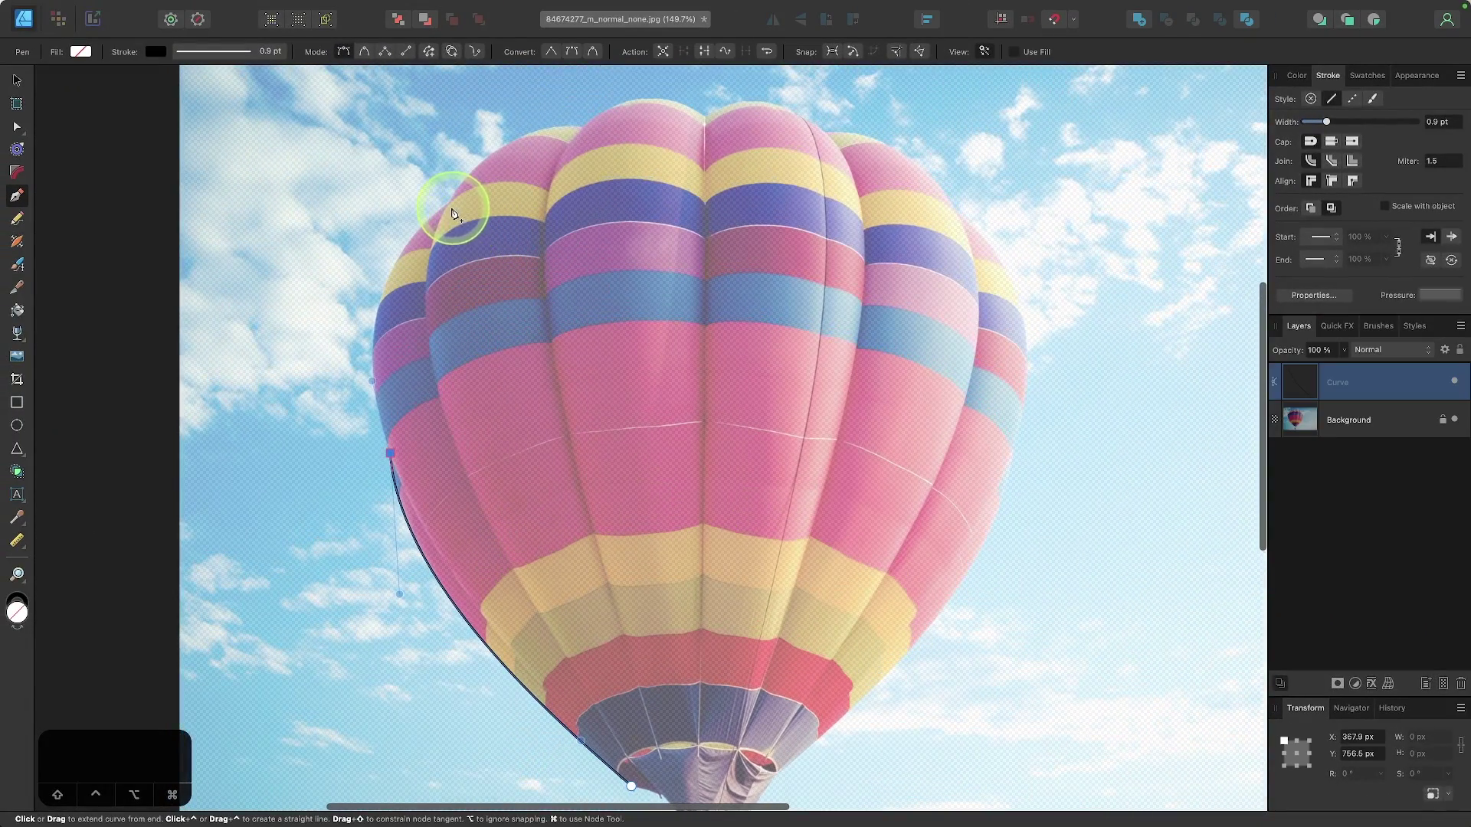
drag(449, 203, 545, 142)
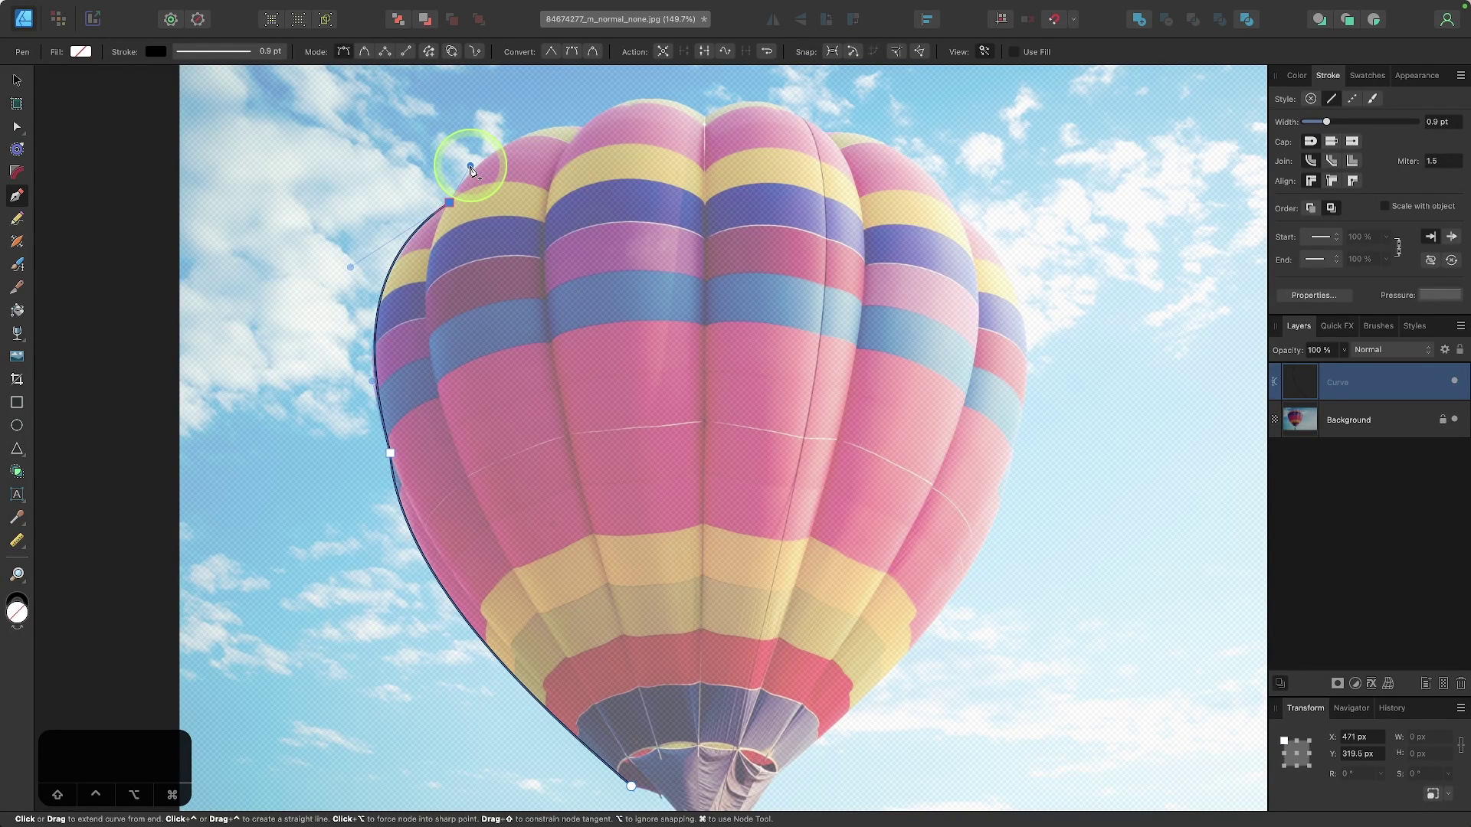
click(584, 129)
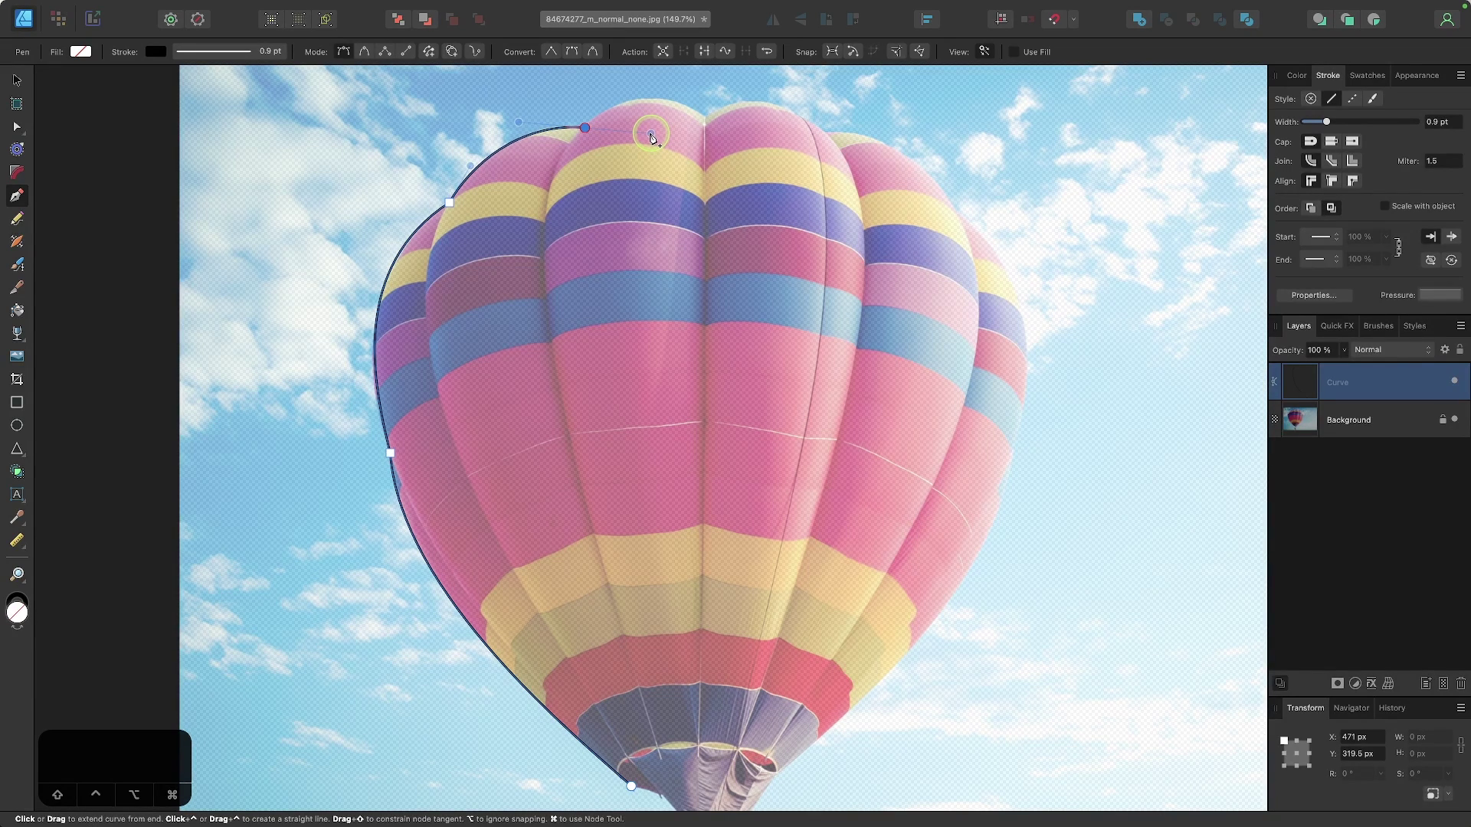
click(610, 228)
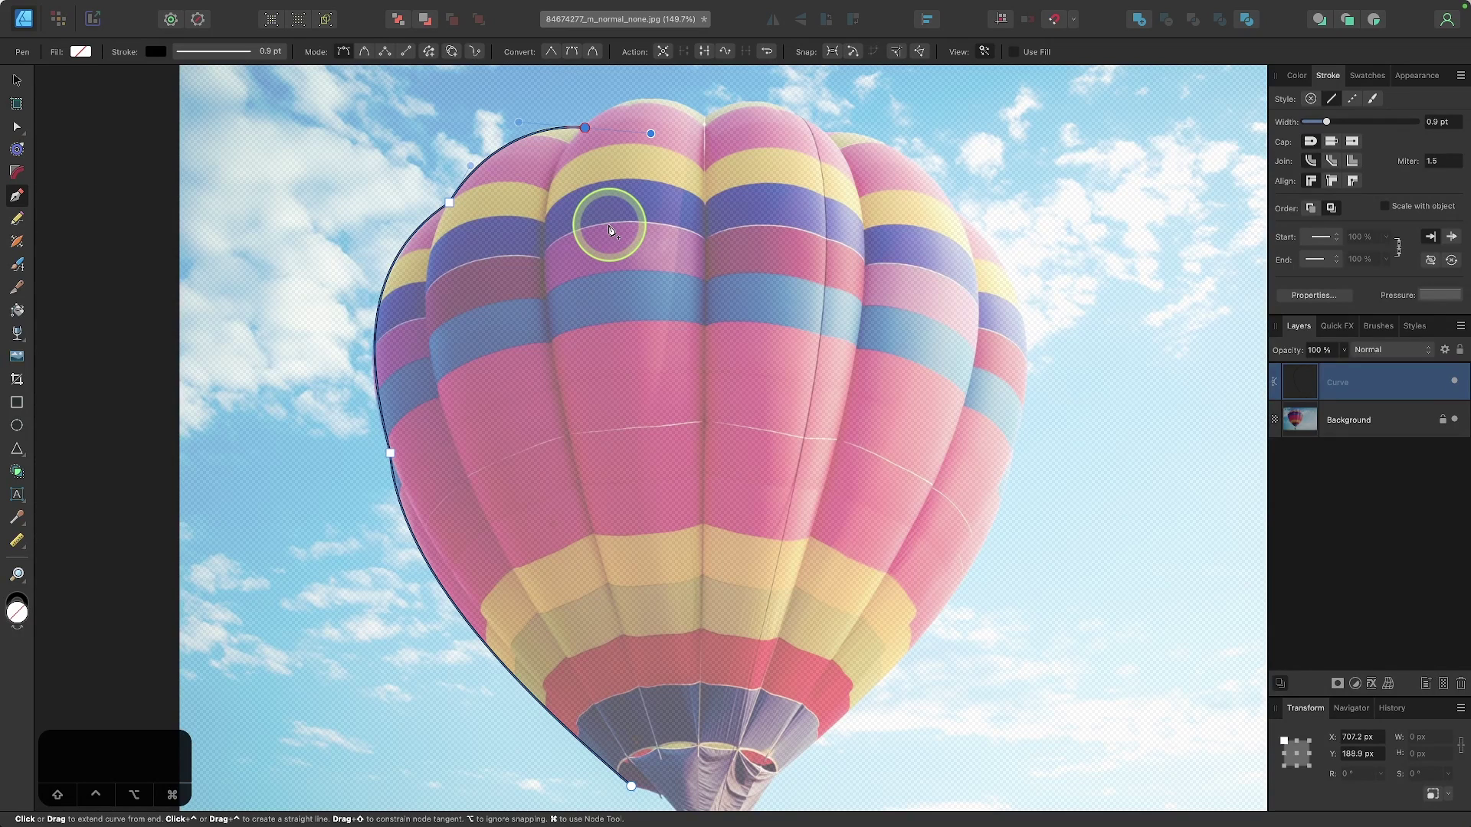
Step: Adjust the upper-left notch node with its handles and the left-side node's upper handle to fit the balloon's edge
scroll(610, 228, up, 2)
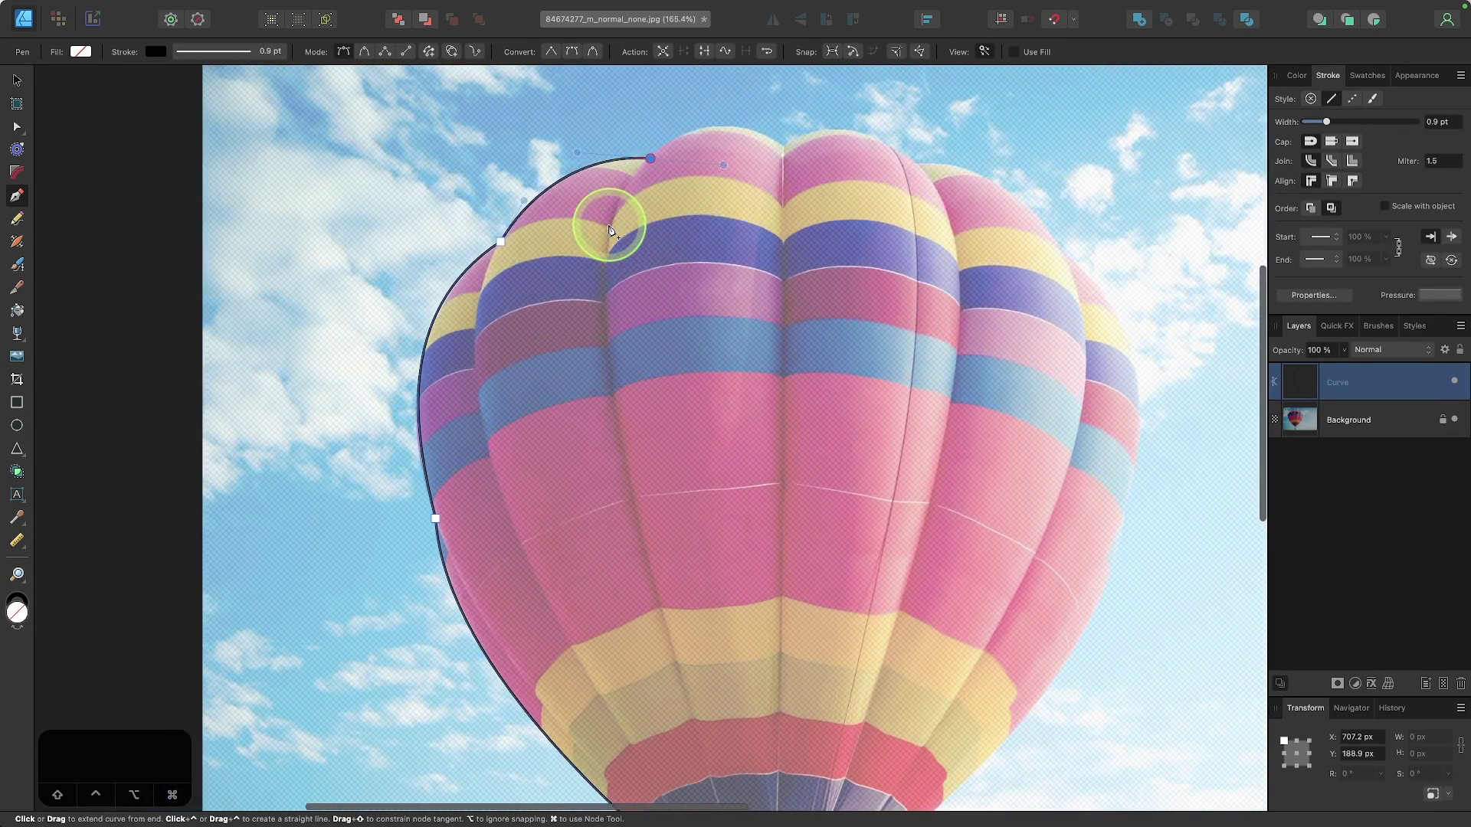
key(super)
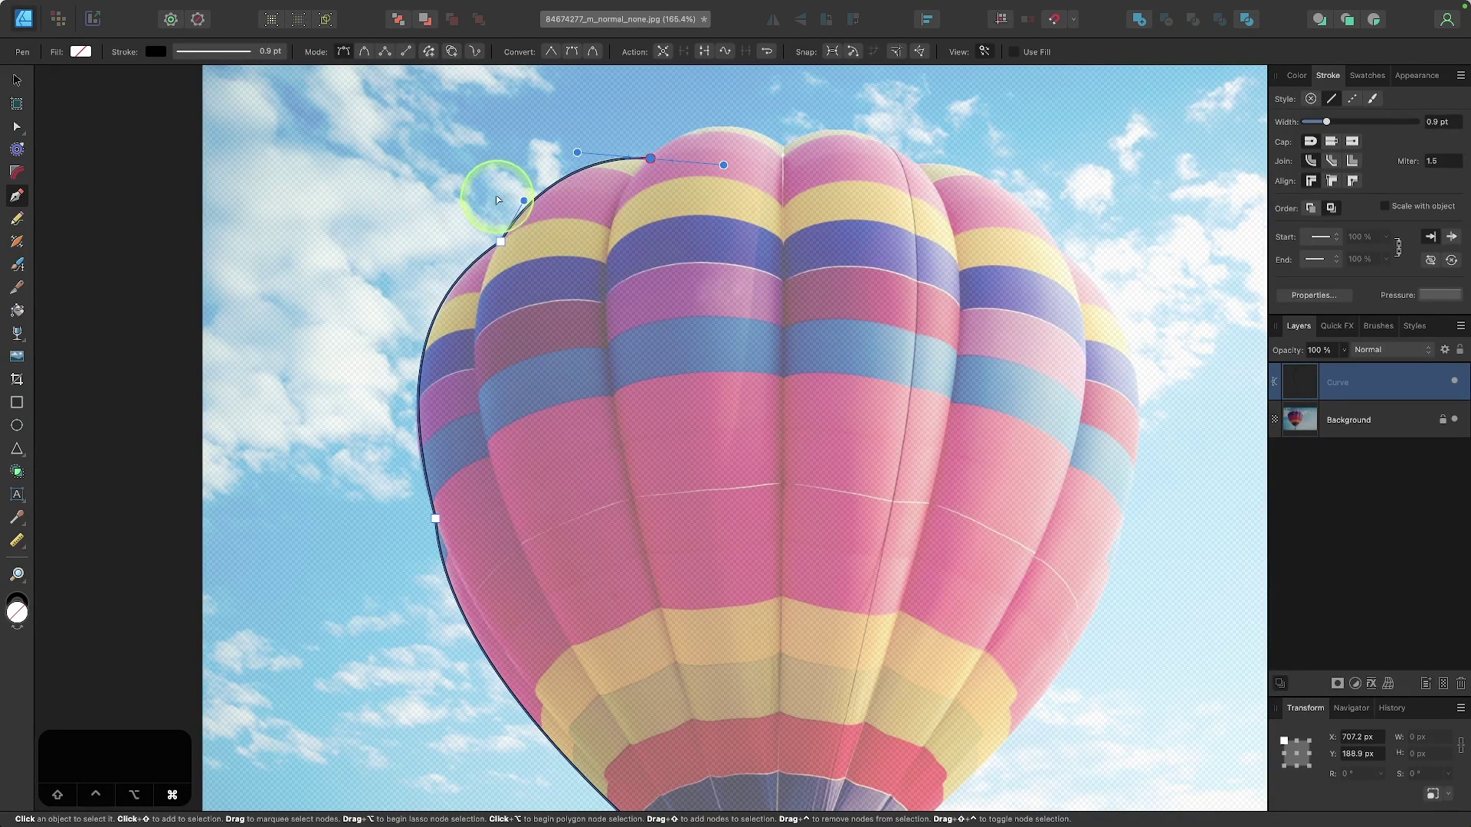
mouse_move(524, 201)
mouse_down()
mouse_move(486, 188)
mouse_move(515, 203)
mouse_up()
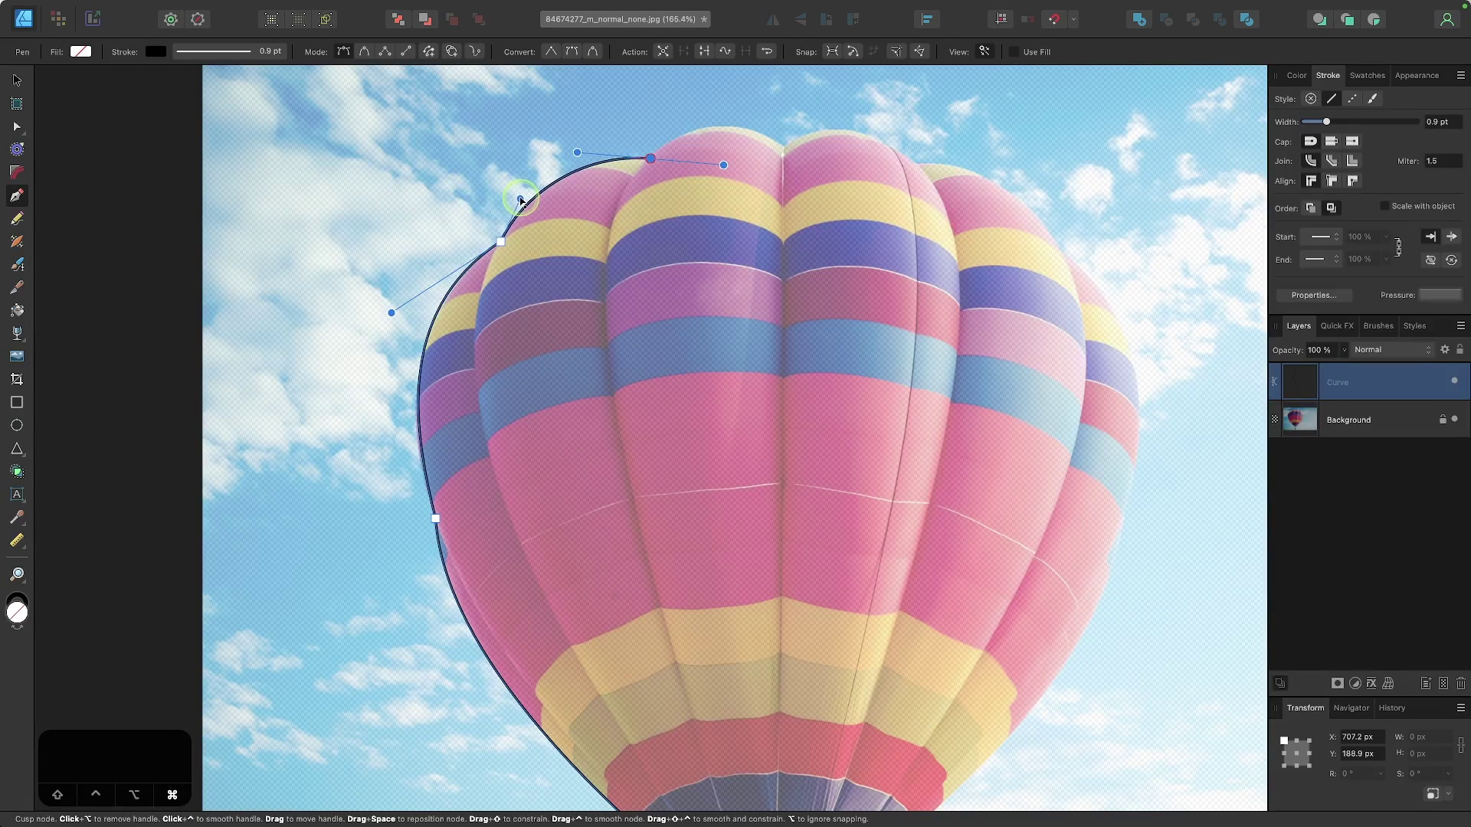
scroll(427, 226, up, 5)
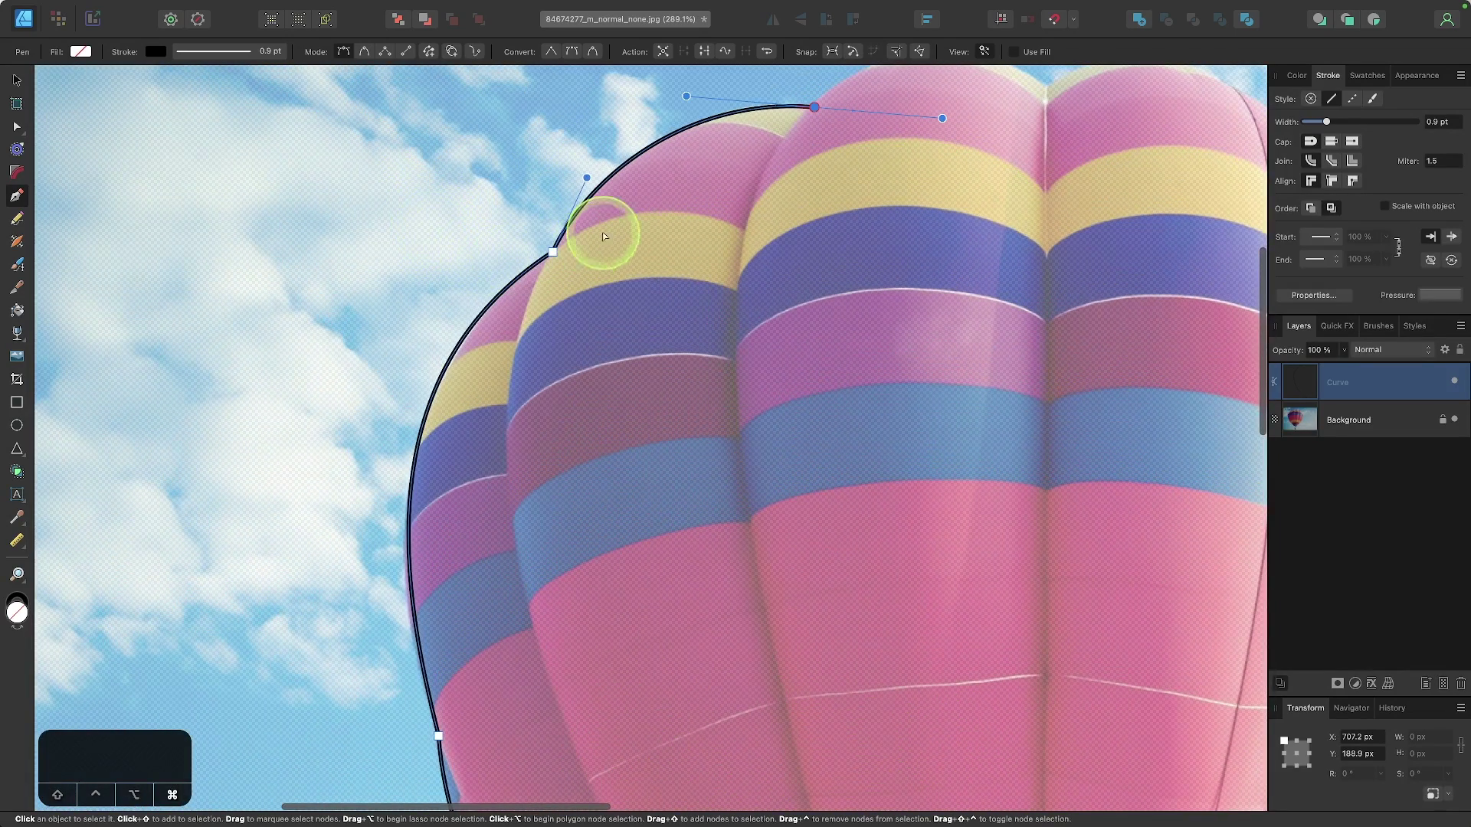
mouse_move(552, 252)
mouse_down()
mouse_move(329, 351)
mouse_move(364, 381)
mouse_move(553, 257)
mouse_up()
click(357, 385)
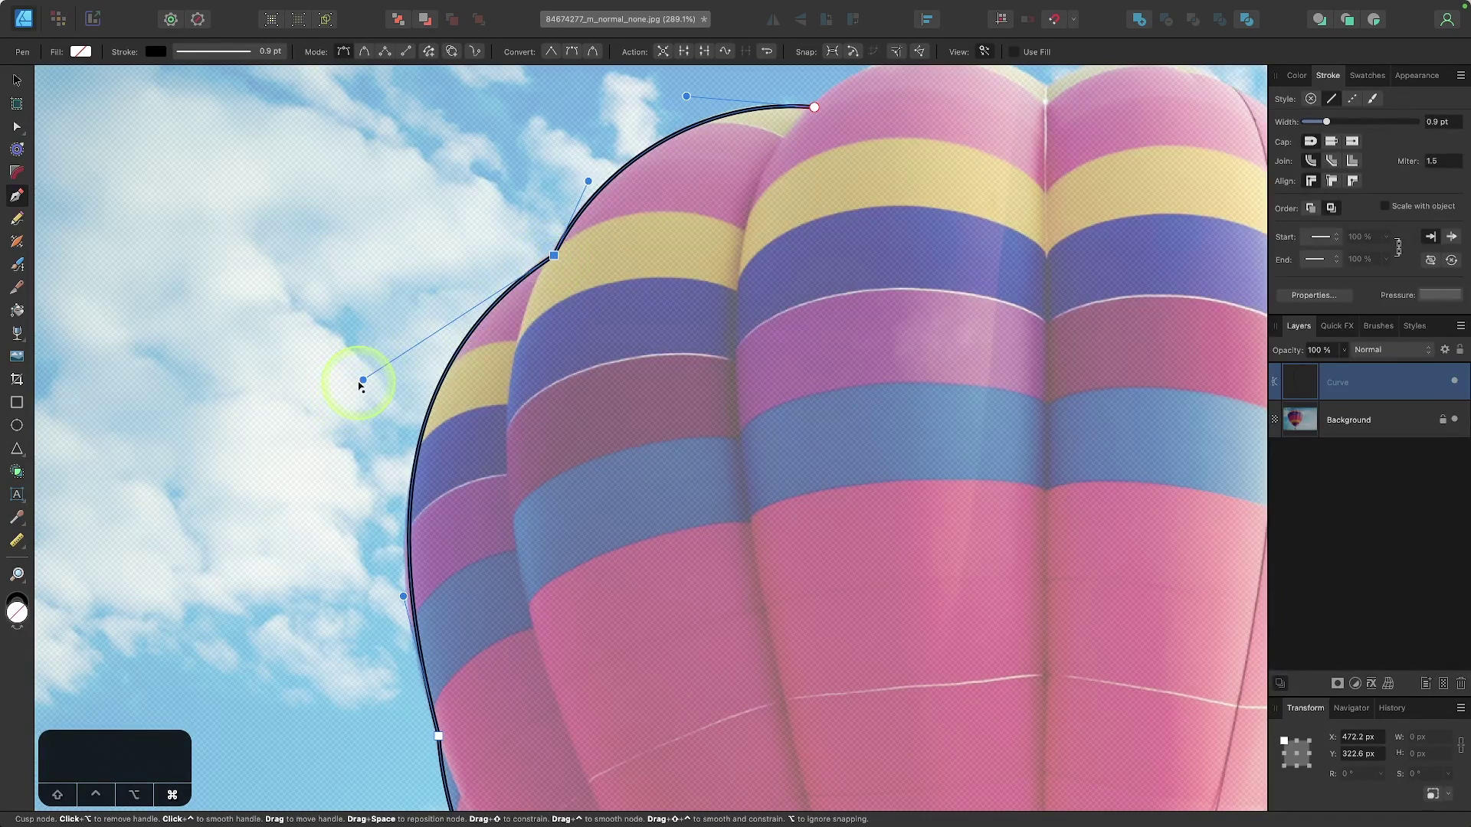
mouse_move(363, 381)
mouse_down()
mouse_move(384, 365)
mouse_move(367, 388)
mouse_up()
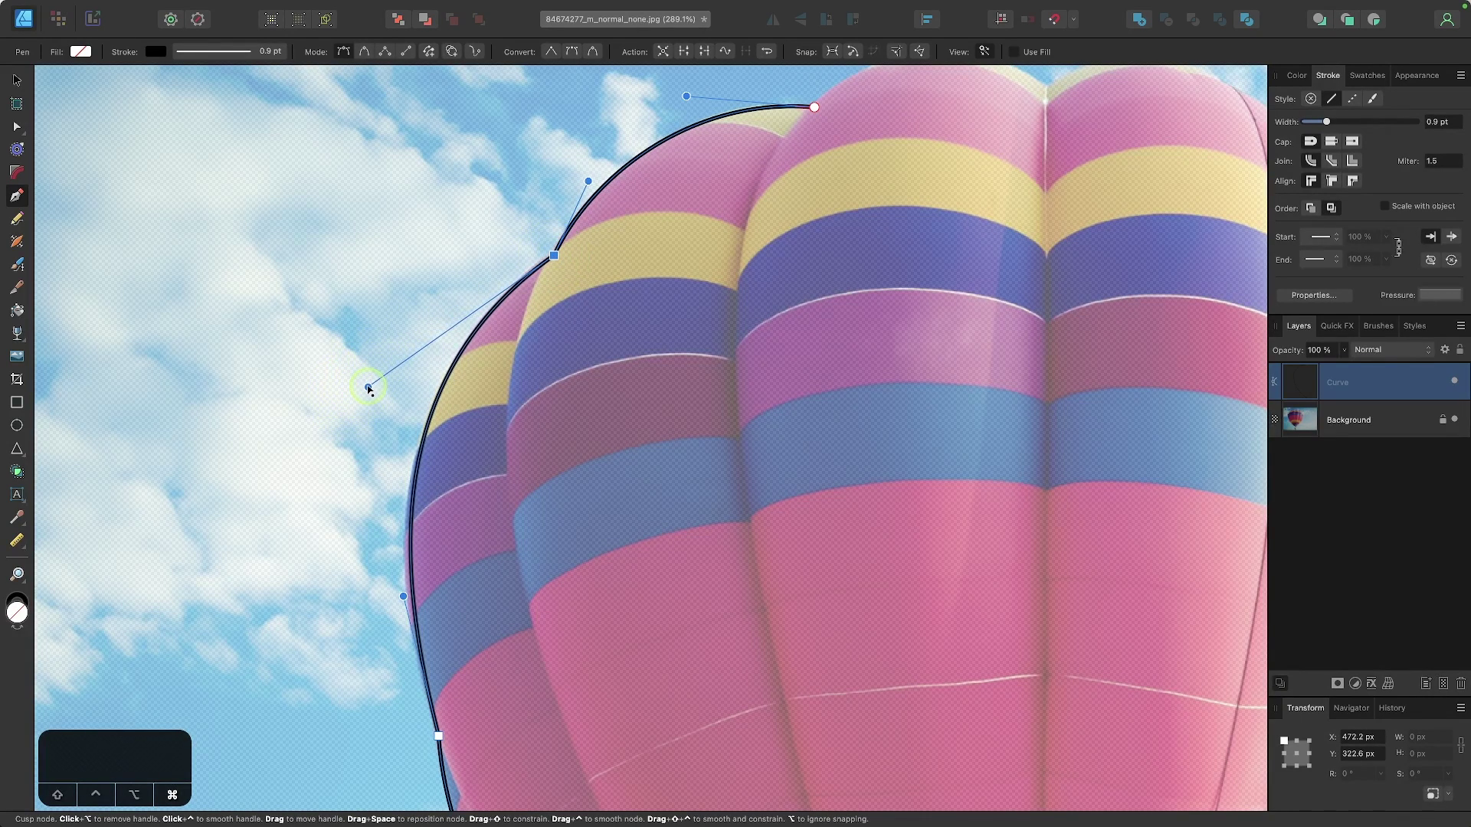
scroll(365, 444, up, 3)
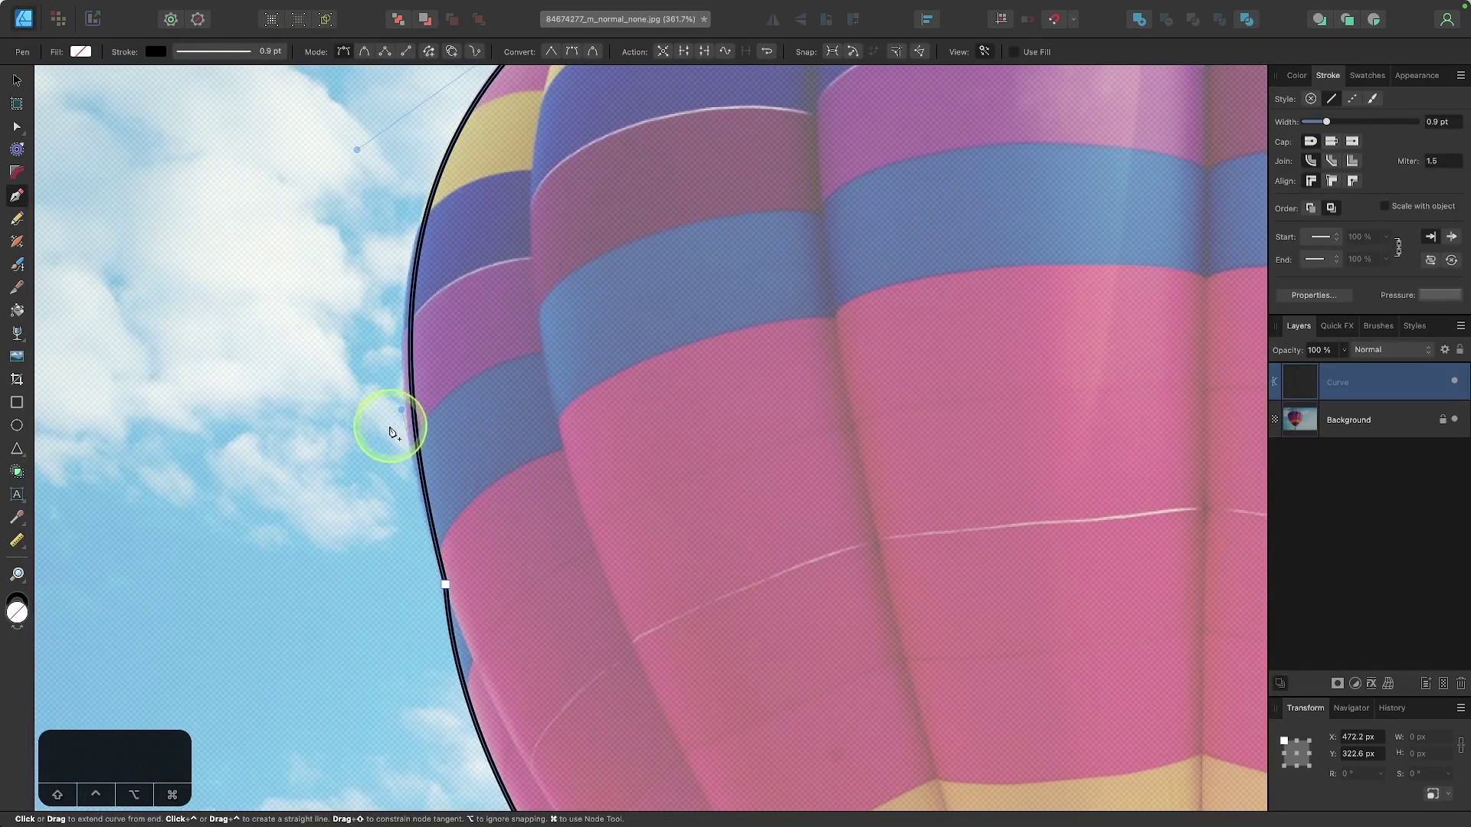
drag(398, 428, 389, 426)
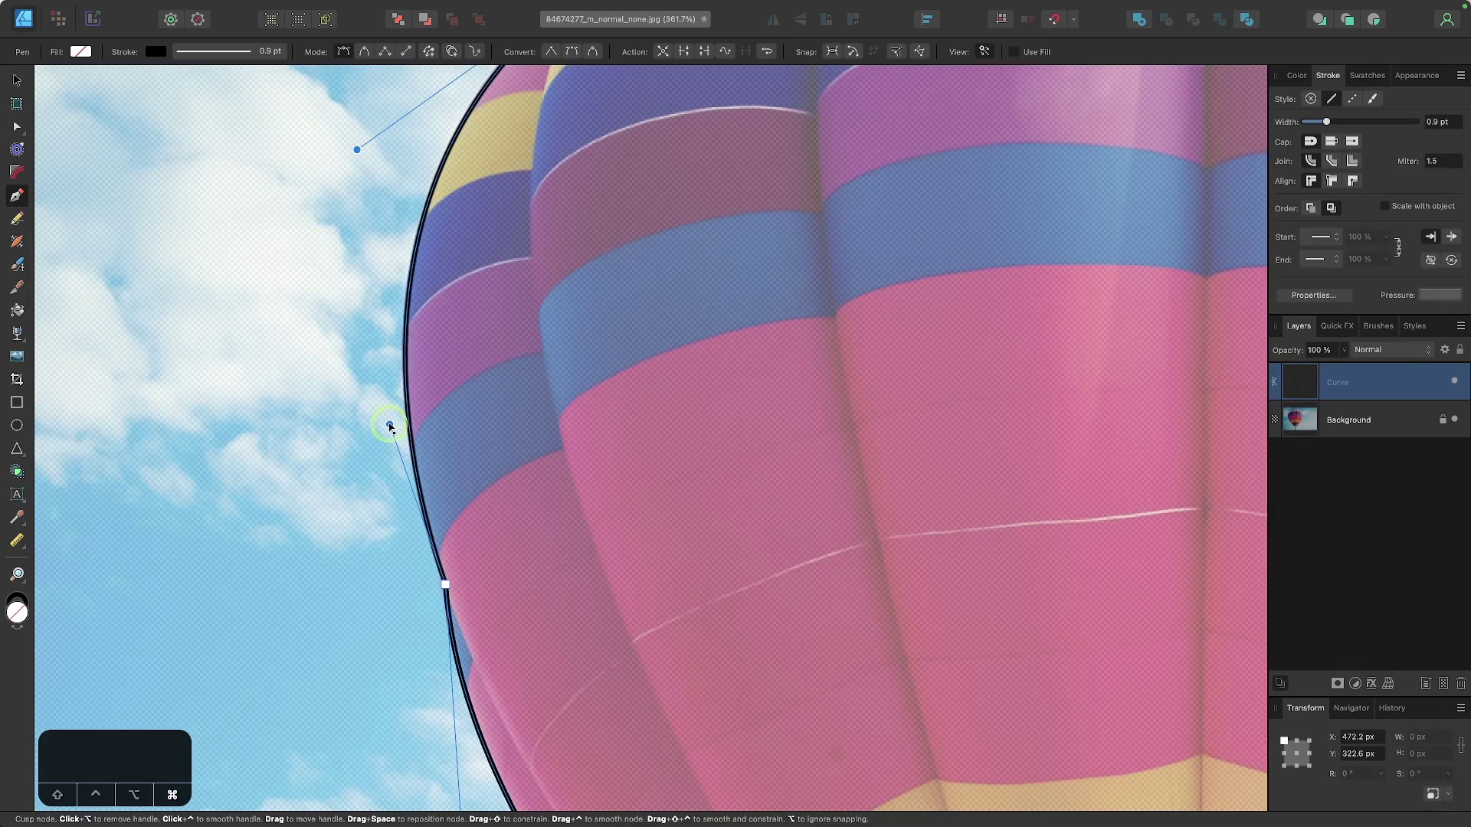
Step: Extend the curve over the balloon's next top panel with a smooth node at the dip in the top centre
scroll(589, 534, down, 10)
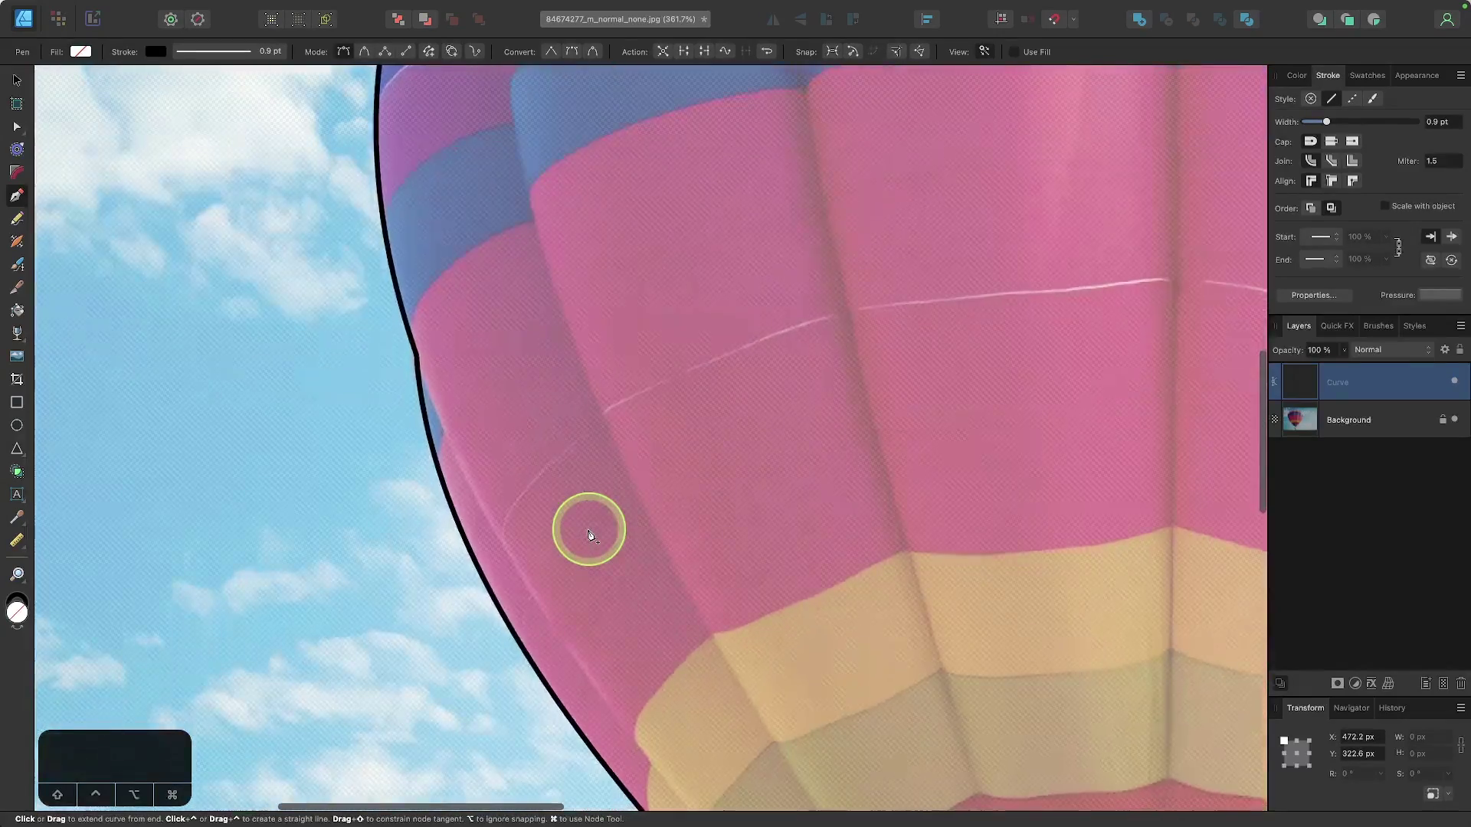
scroll(589, 534, down, 10)
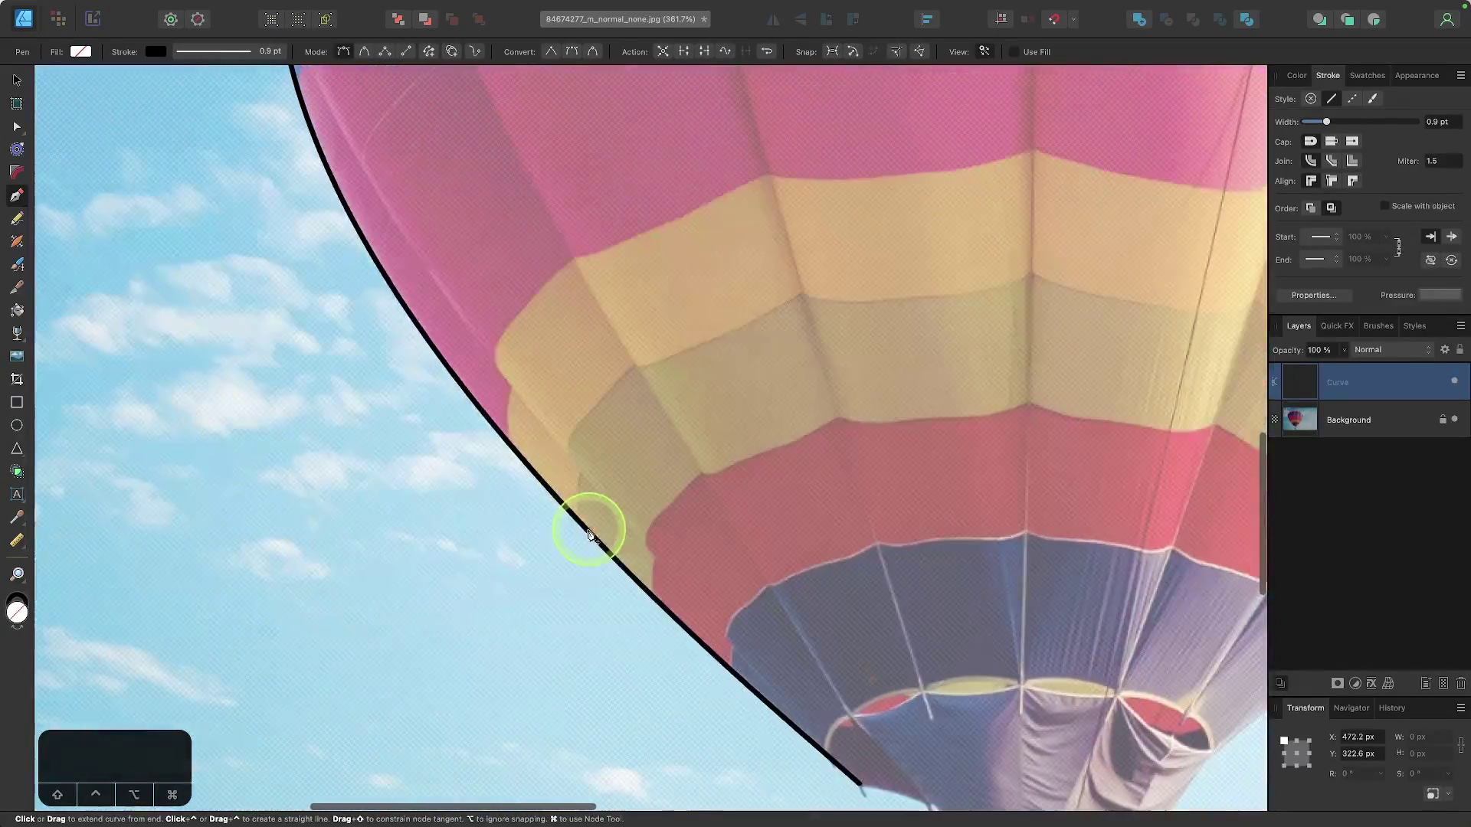
scroll(589, 534, down, 5)
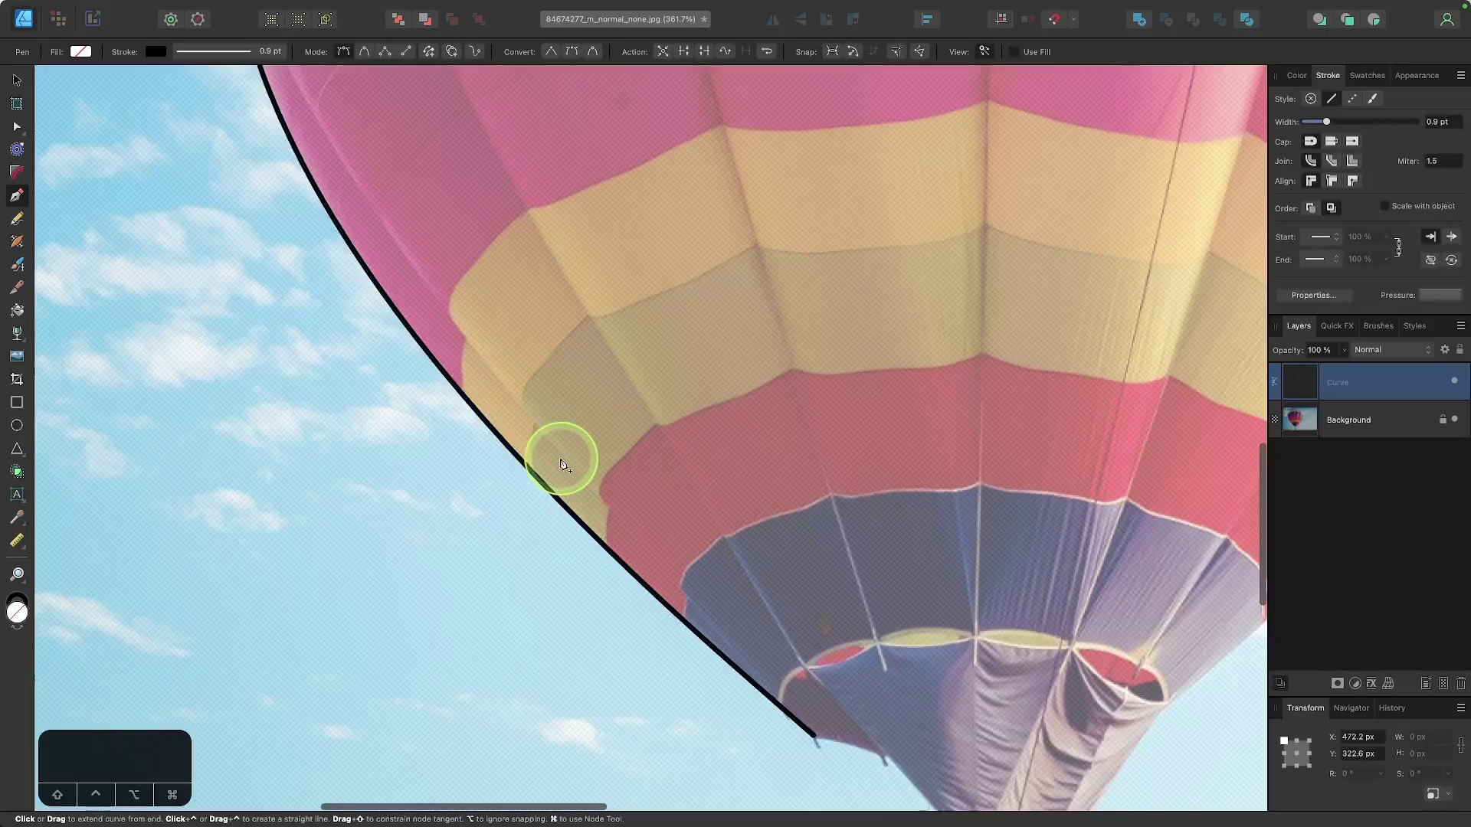
scroll(561, 459, down, 3)
scroll(561, 459, up, 5)
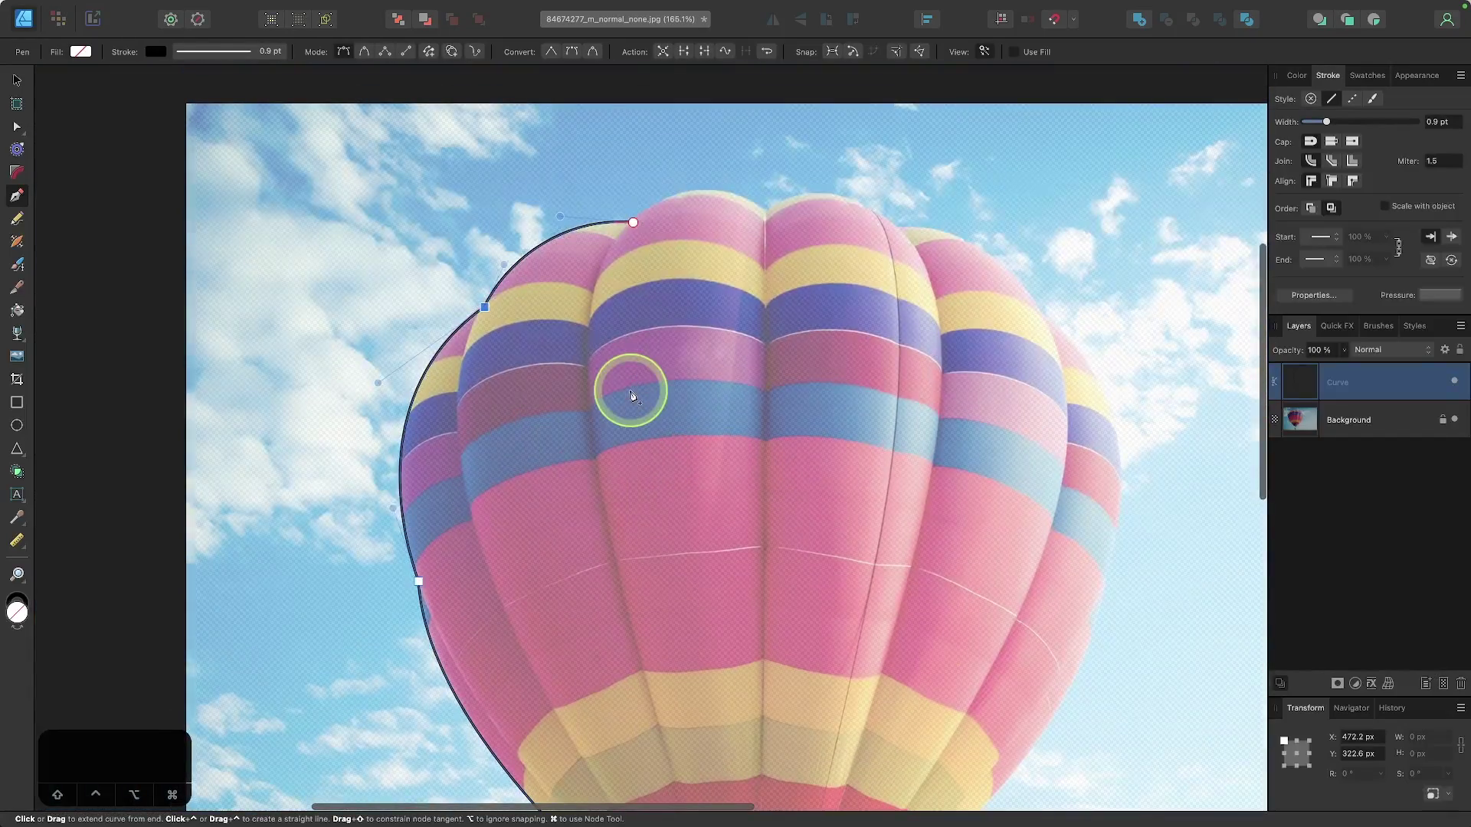
scroll(631, 395, up, 5)
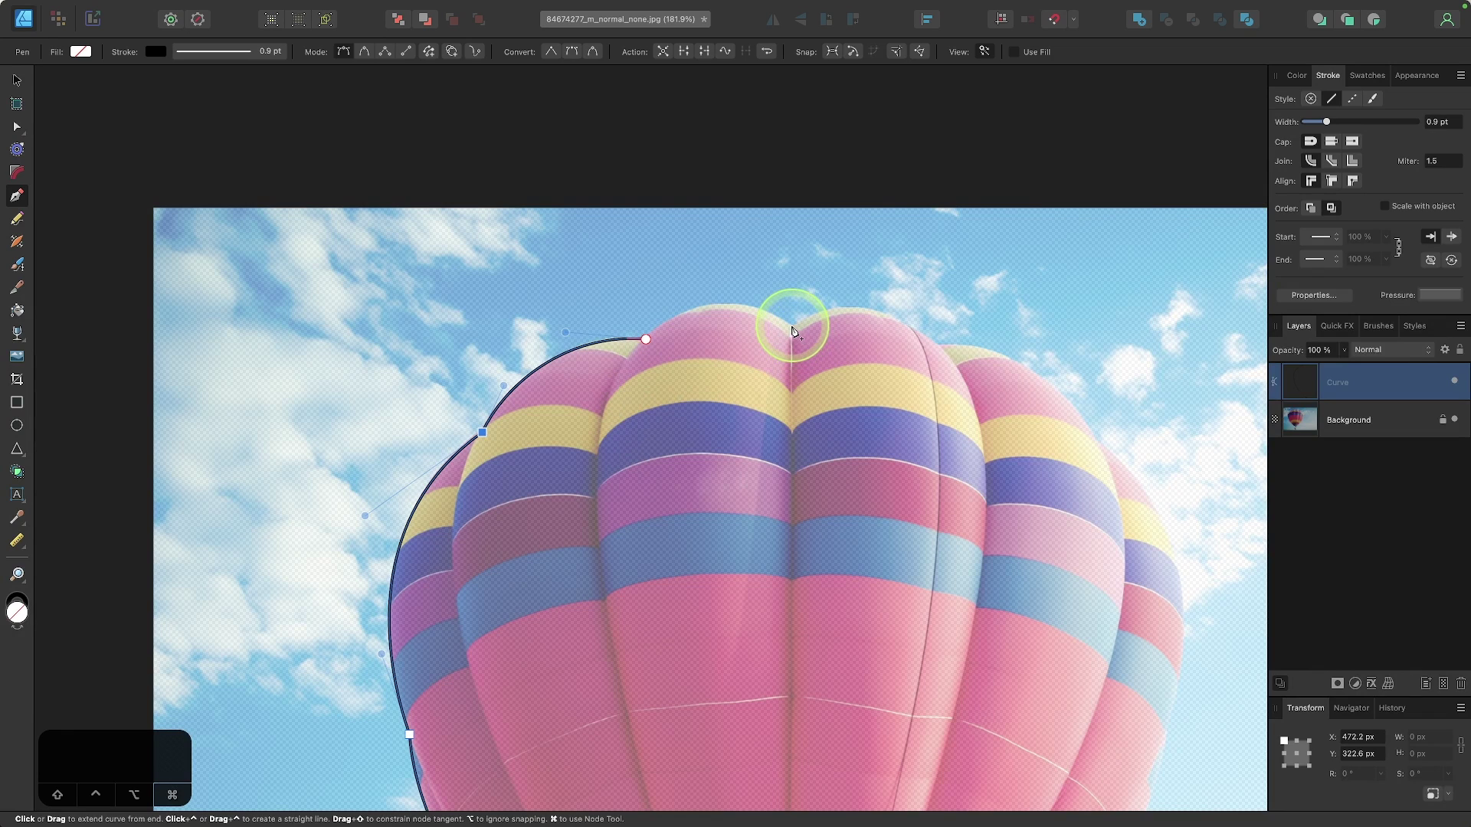
drag(793, 331, 853, 330)
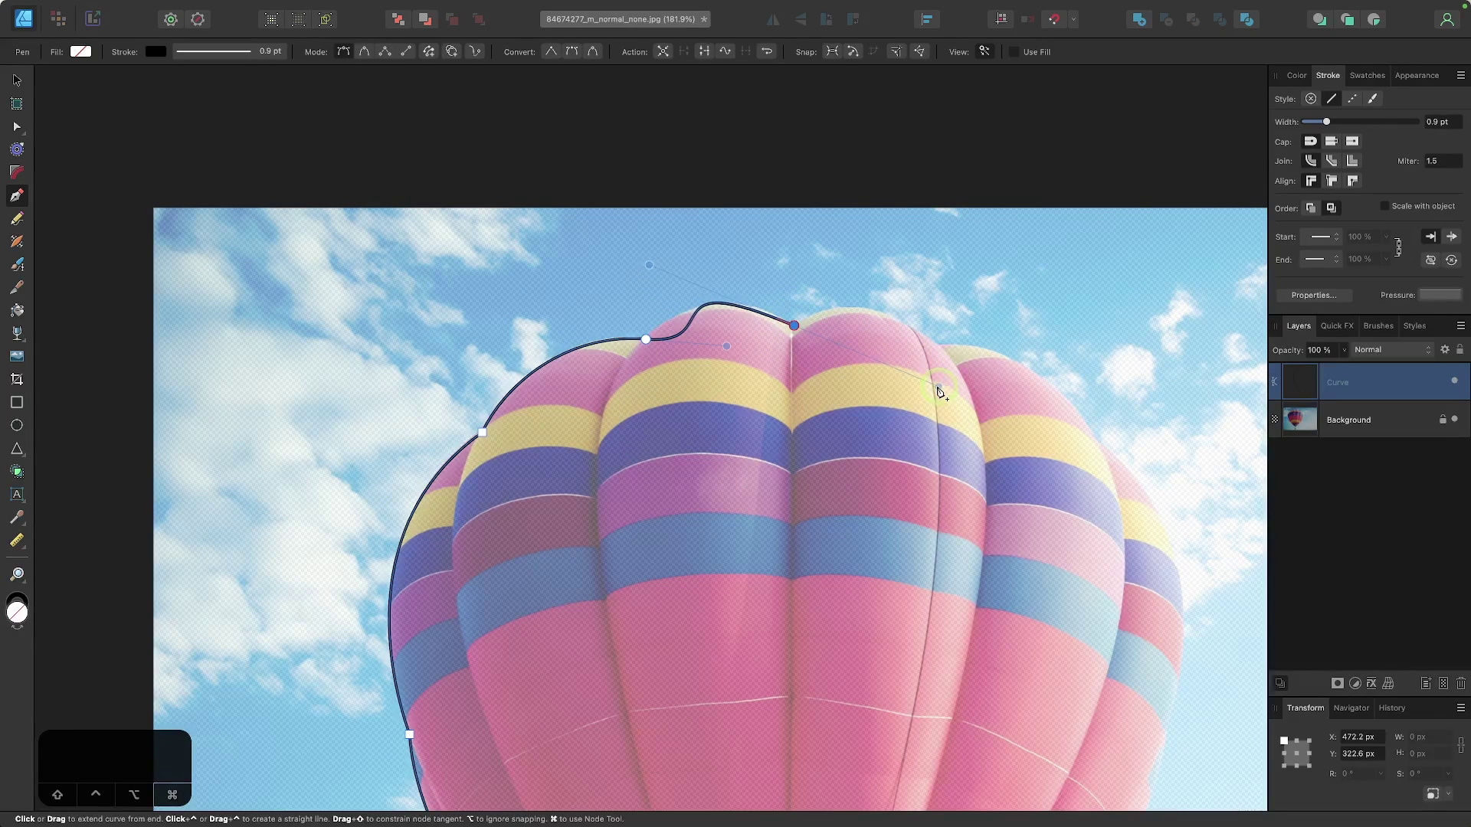
Step: Turn the outgoing handle of the notch node before the top panel upward along the panel's edge
scroll(604, 308, up, 5)
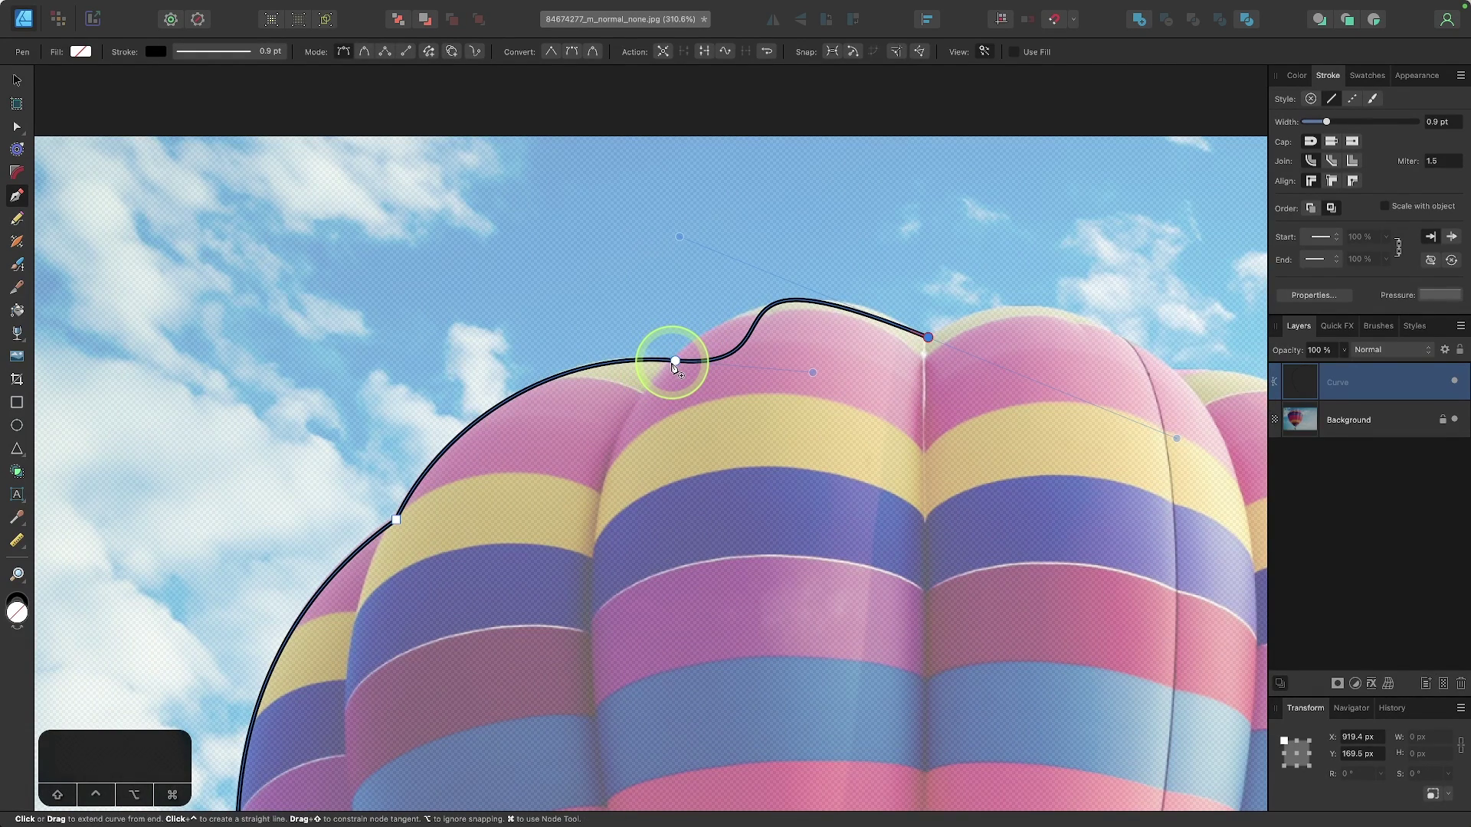
key(super)
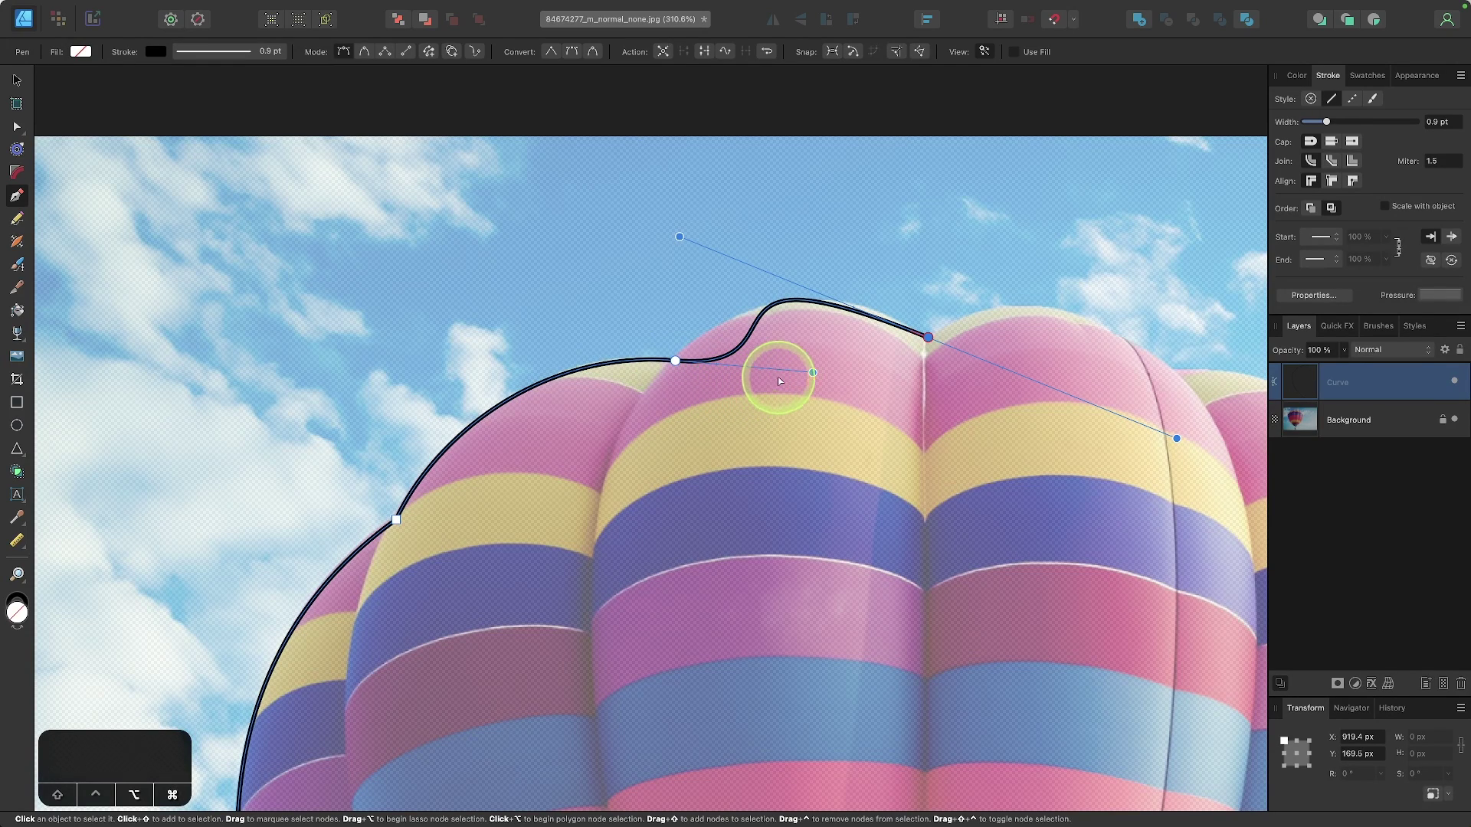
drag(814, 373, 694, 328)
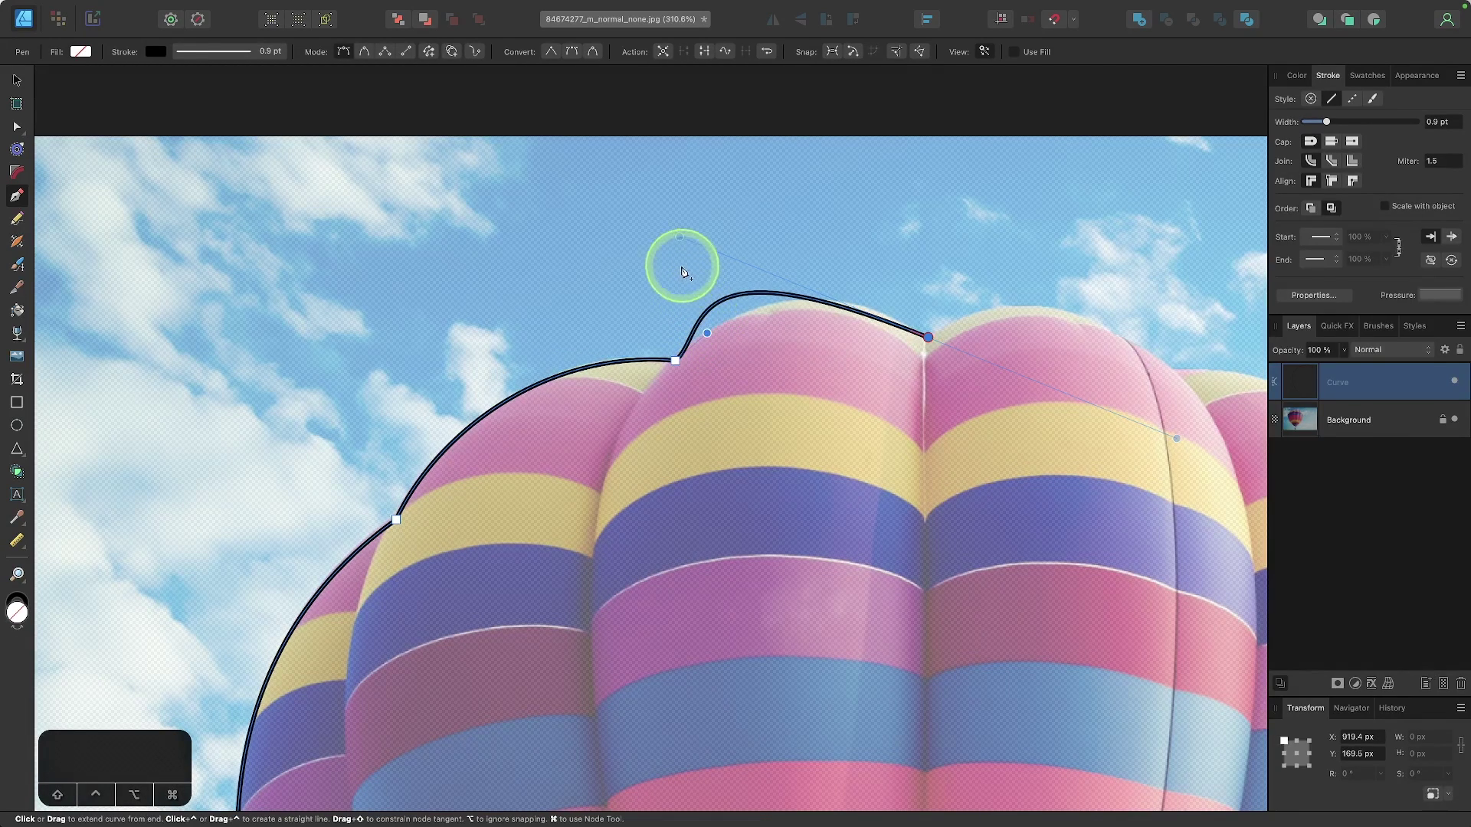
click(680, 238)
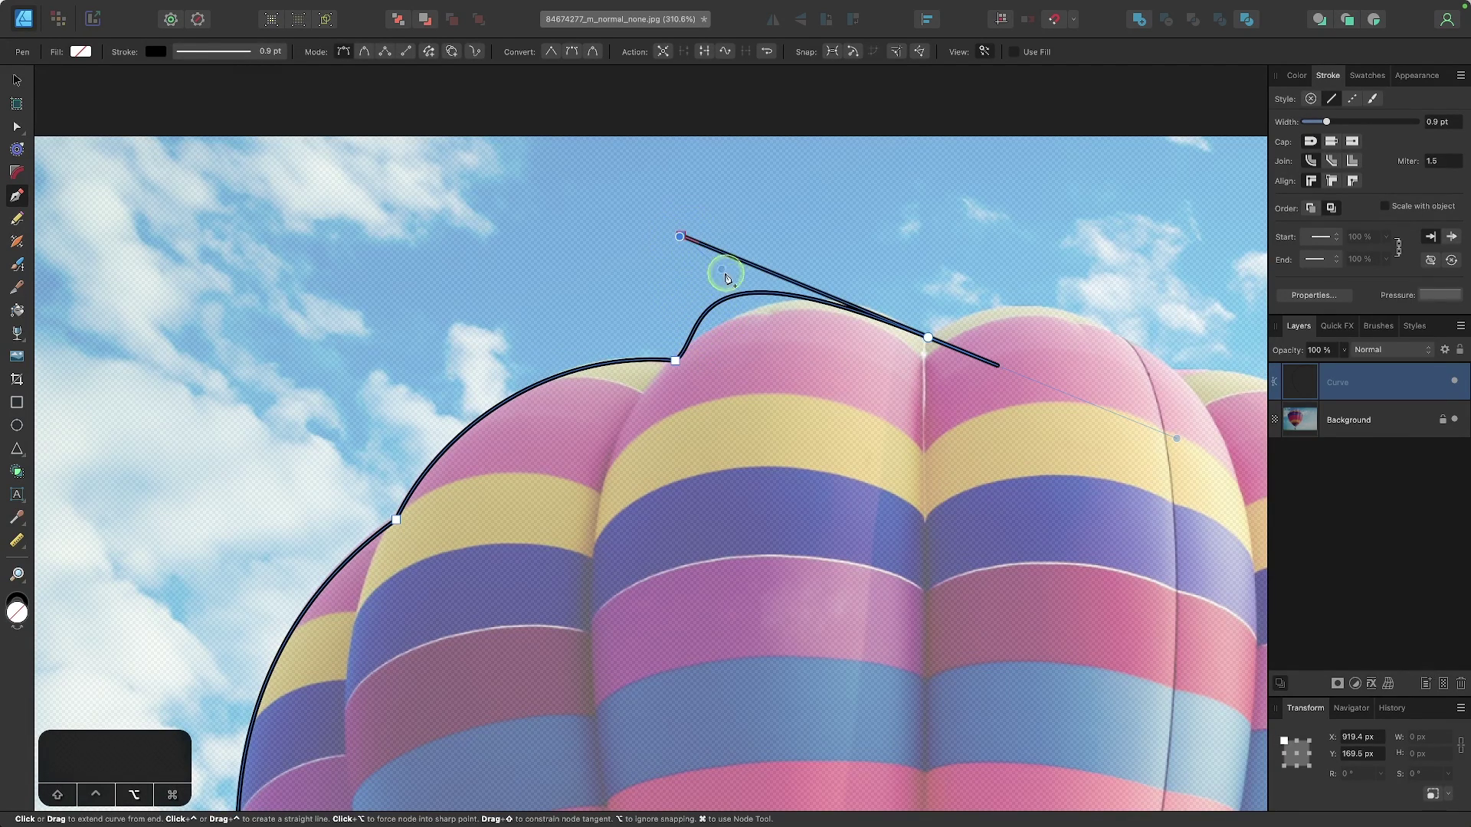
click(810, 323)
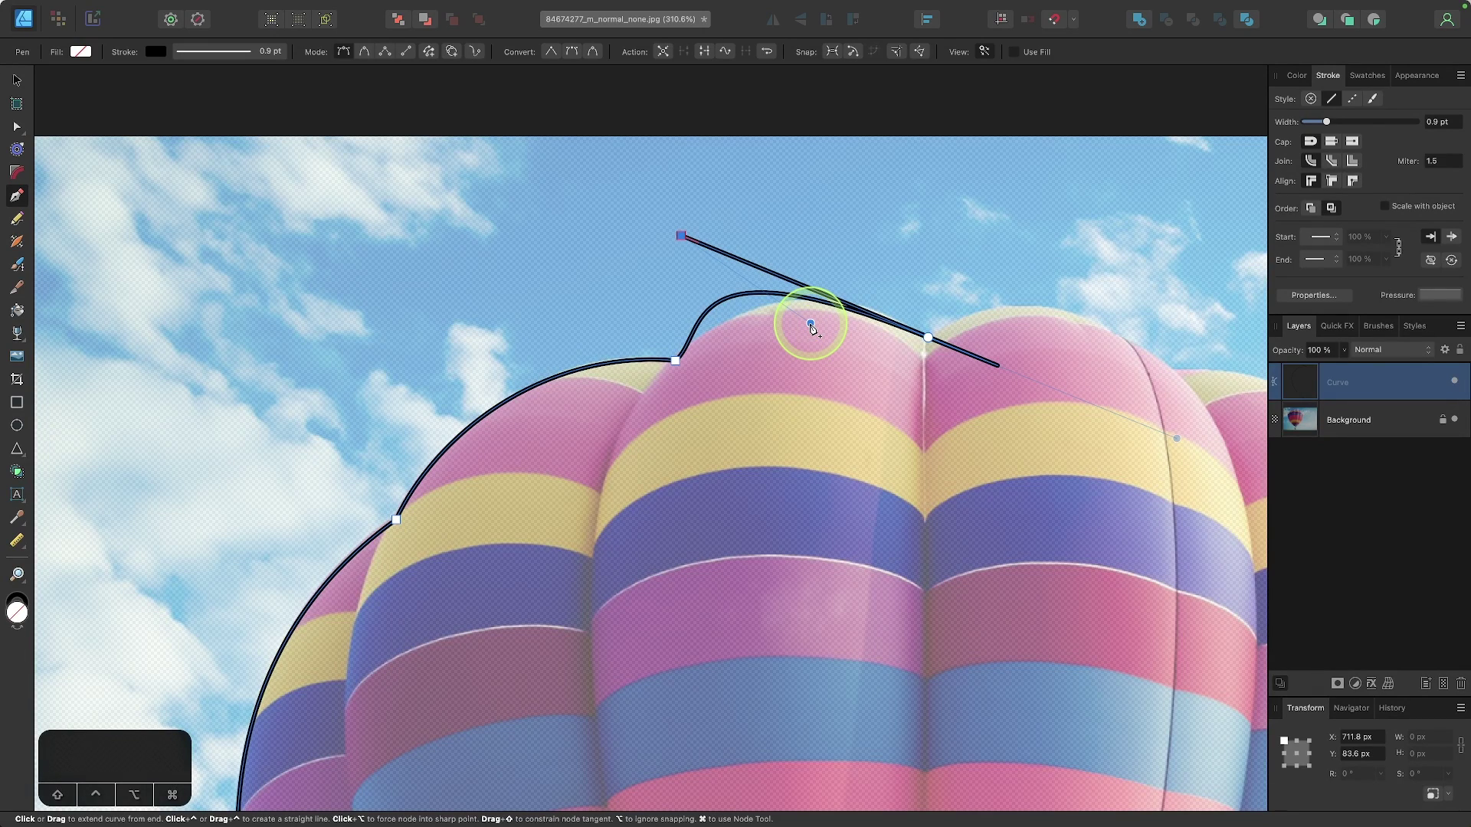
key(super+z)
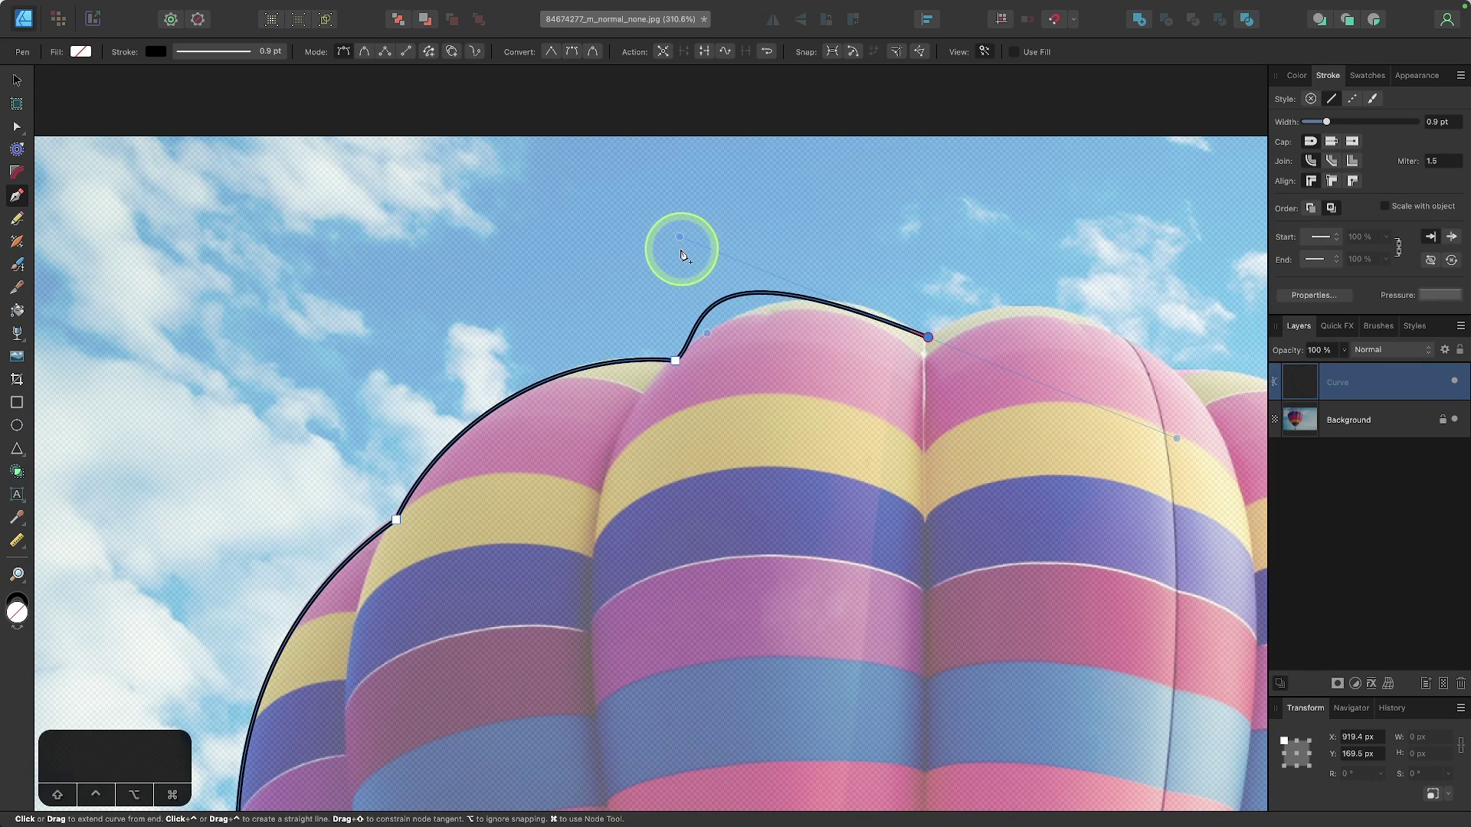
Step: Shorten and tilt the top-centre node's incoming handle so the curve follows the top panel's rounded edge
drag(680, 237, 794, 260)
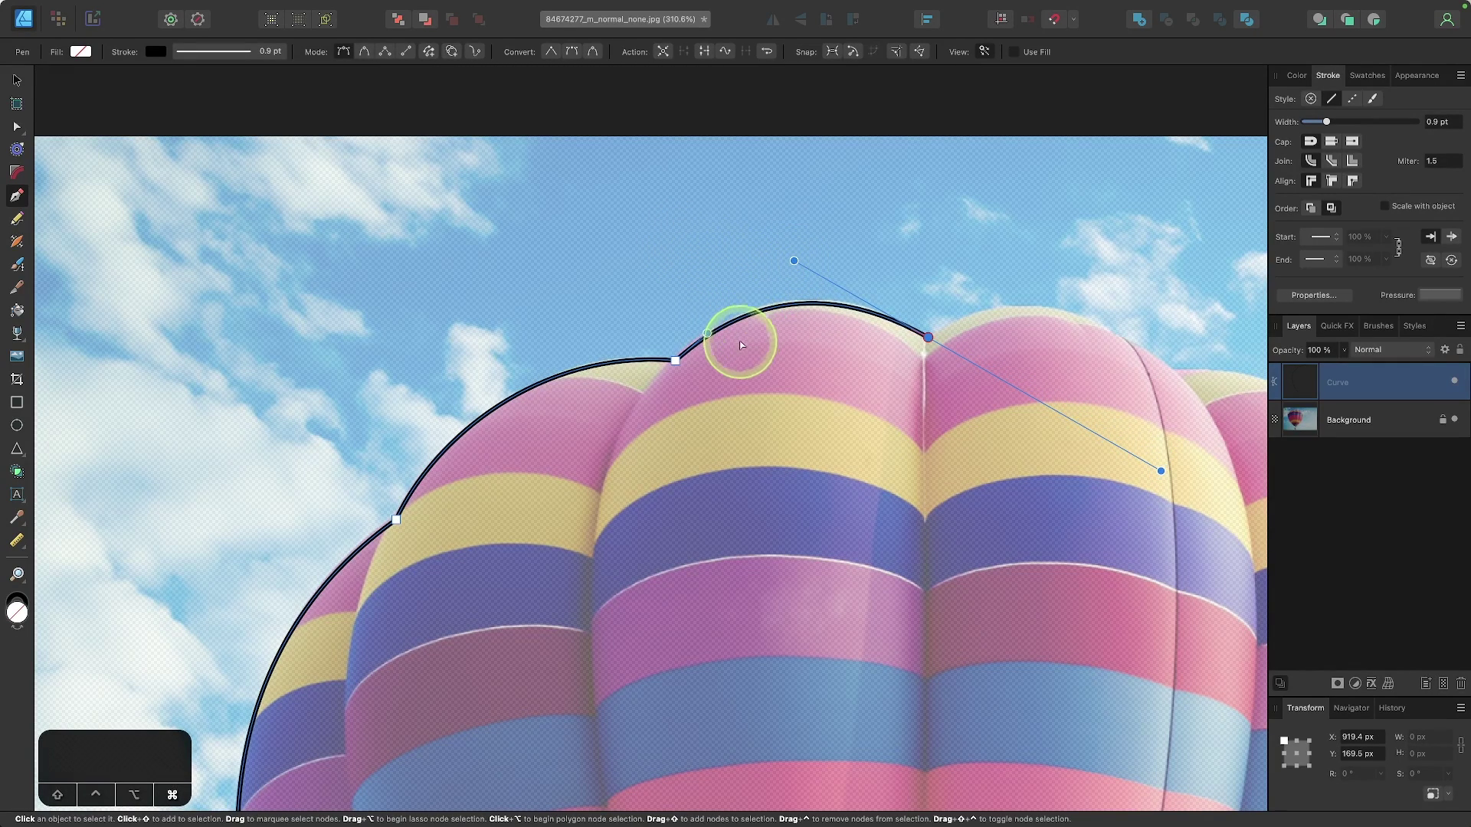
Step: Remove the short outgoing handle of the notch node before the top panel
alt+click(700, 328)
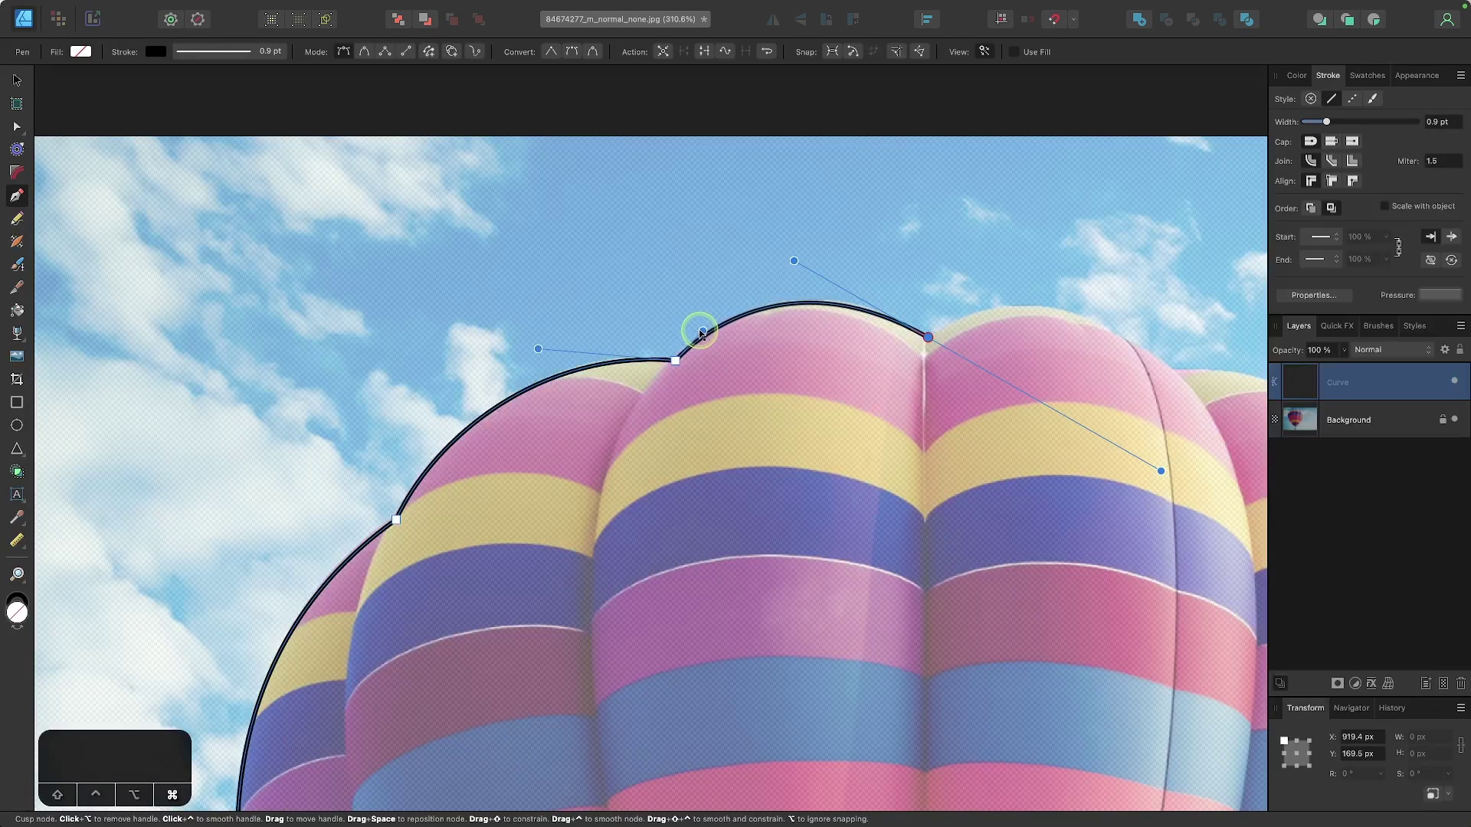
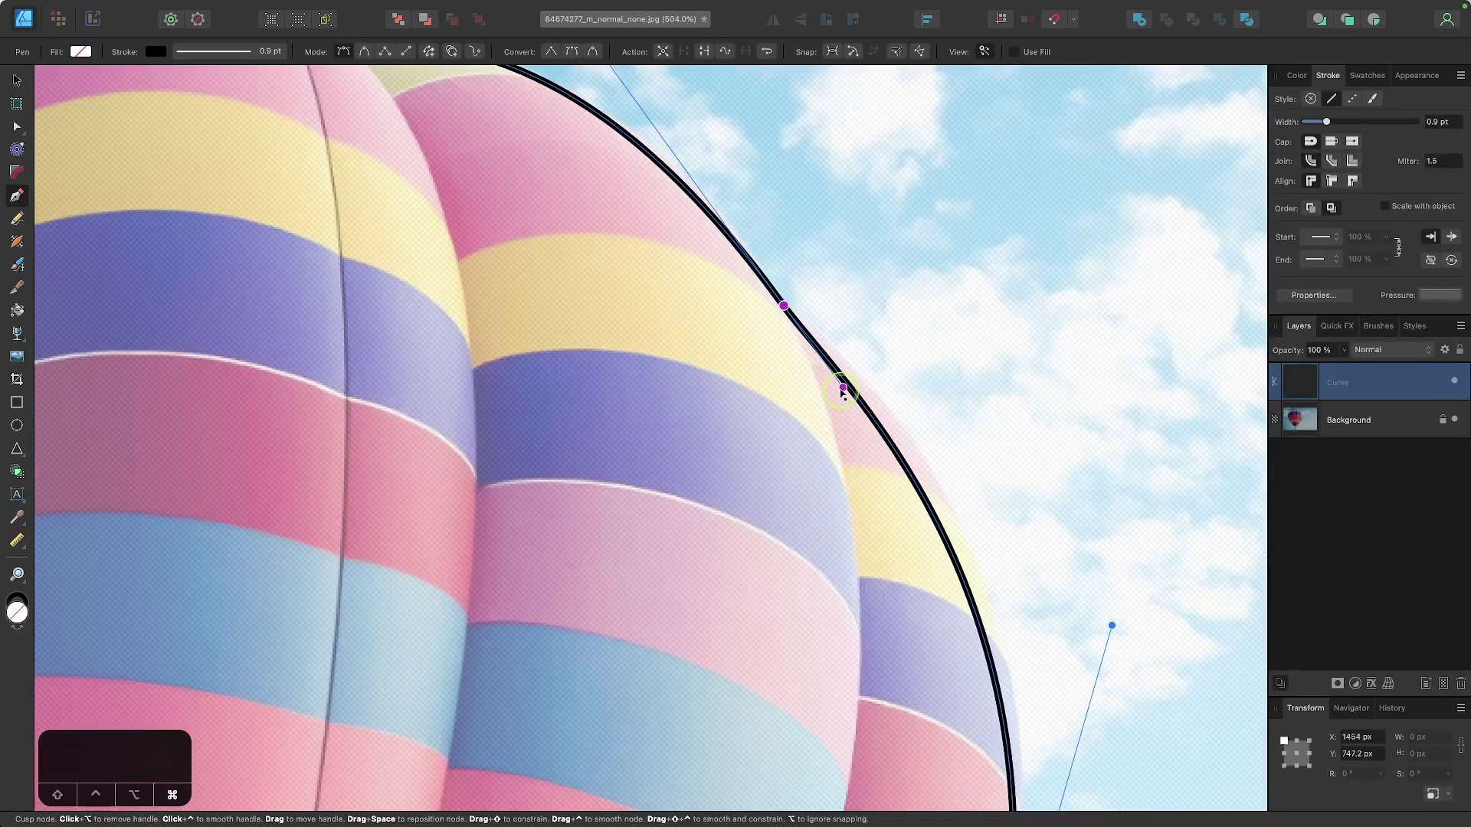
Step: Smooth the upper-right notch node, try swinging its lower handle down inside the balloon, and undo that handle move
ctrl+click(842, 387)
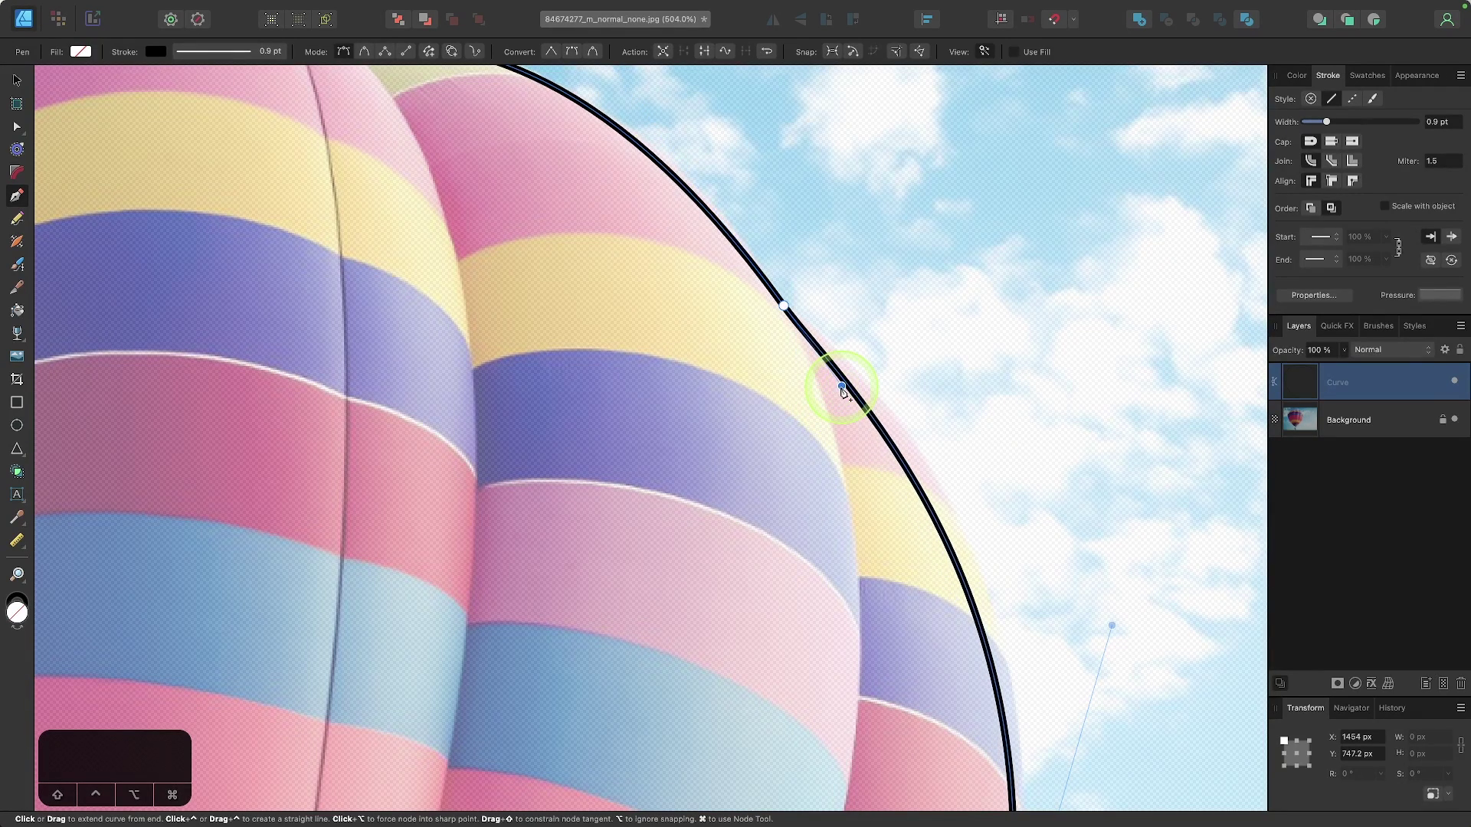
drag(842, 388, 818, 512)
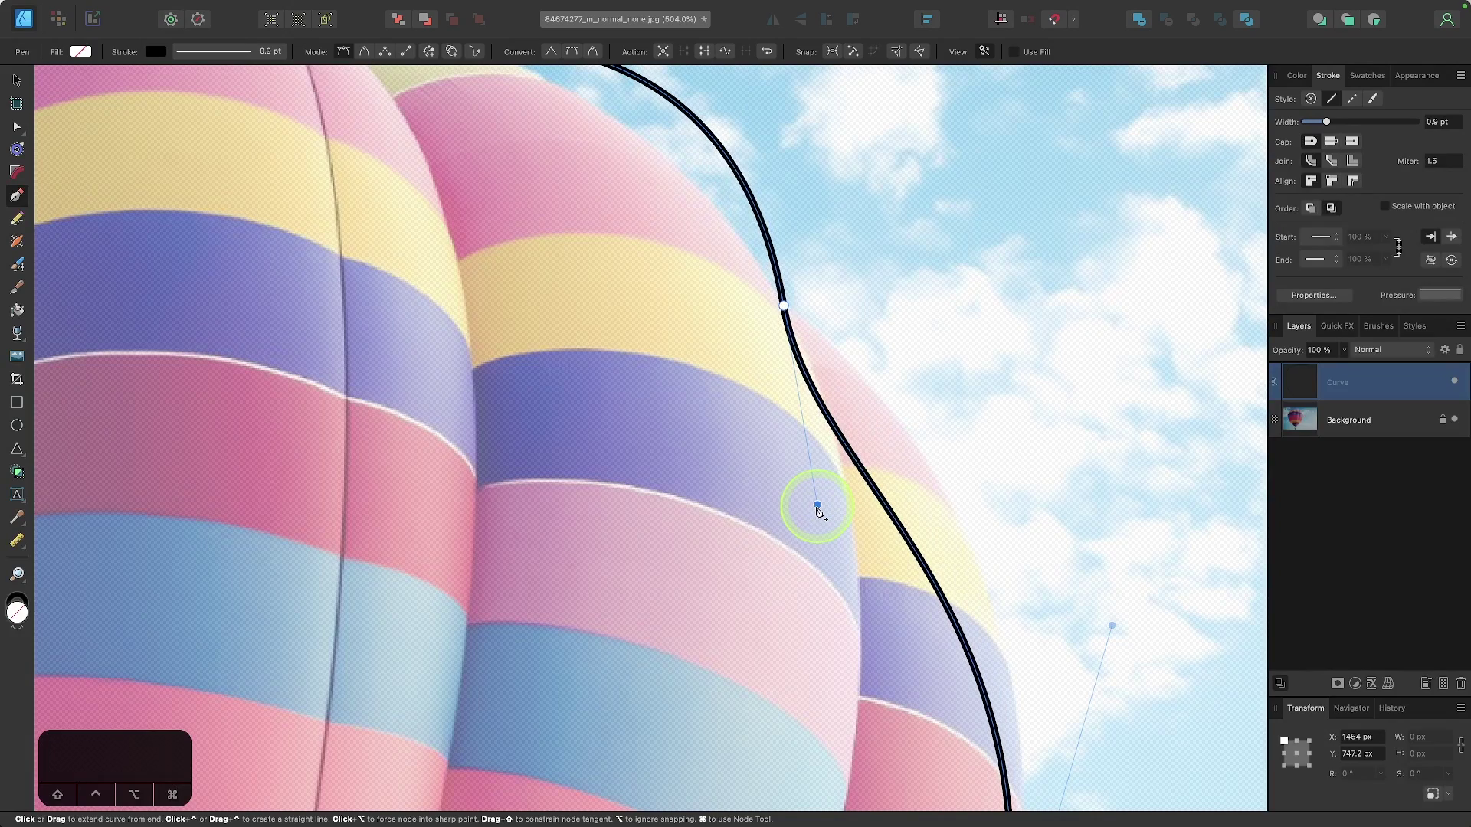
key(super+z)
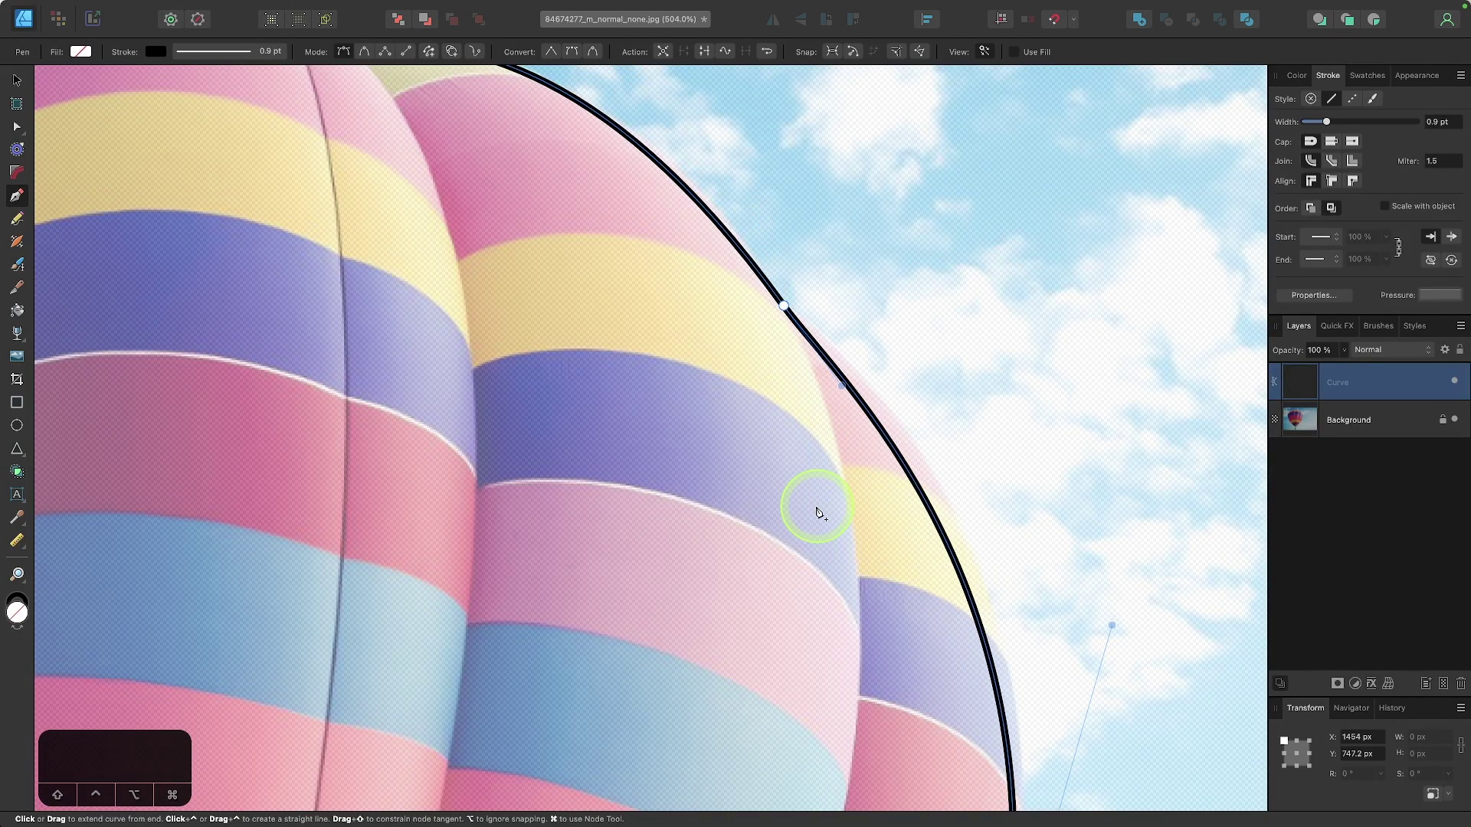
Step: Extend the curve down the balloon's right side to a smooth node at the right rim of the bottom opening
scroll(817, 507, down, 5)
scroll(625, 531, up, 3)
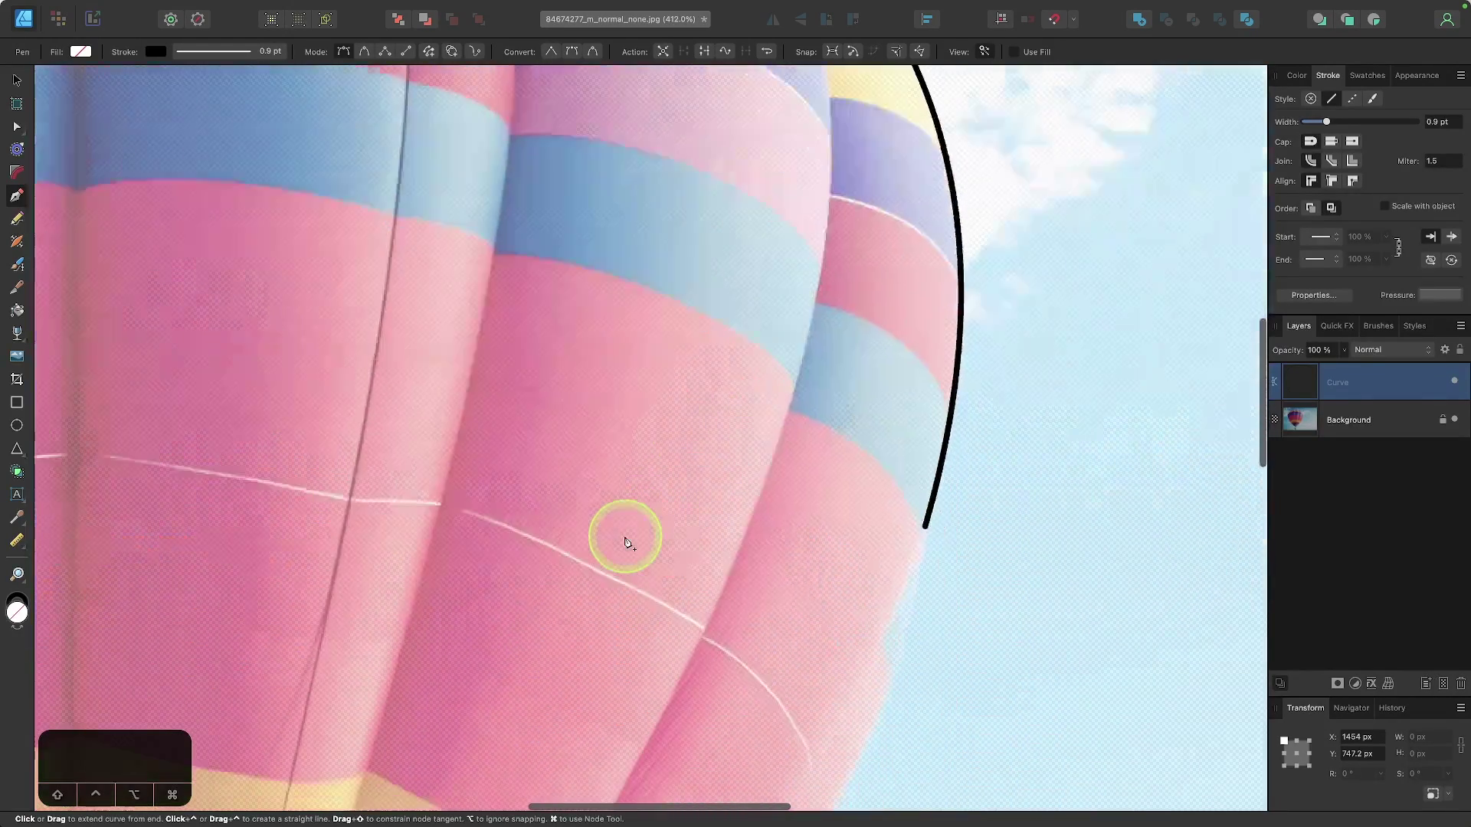
scroll(748, 607, down, 3)
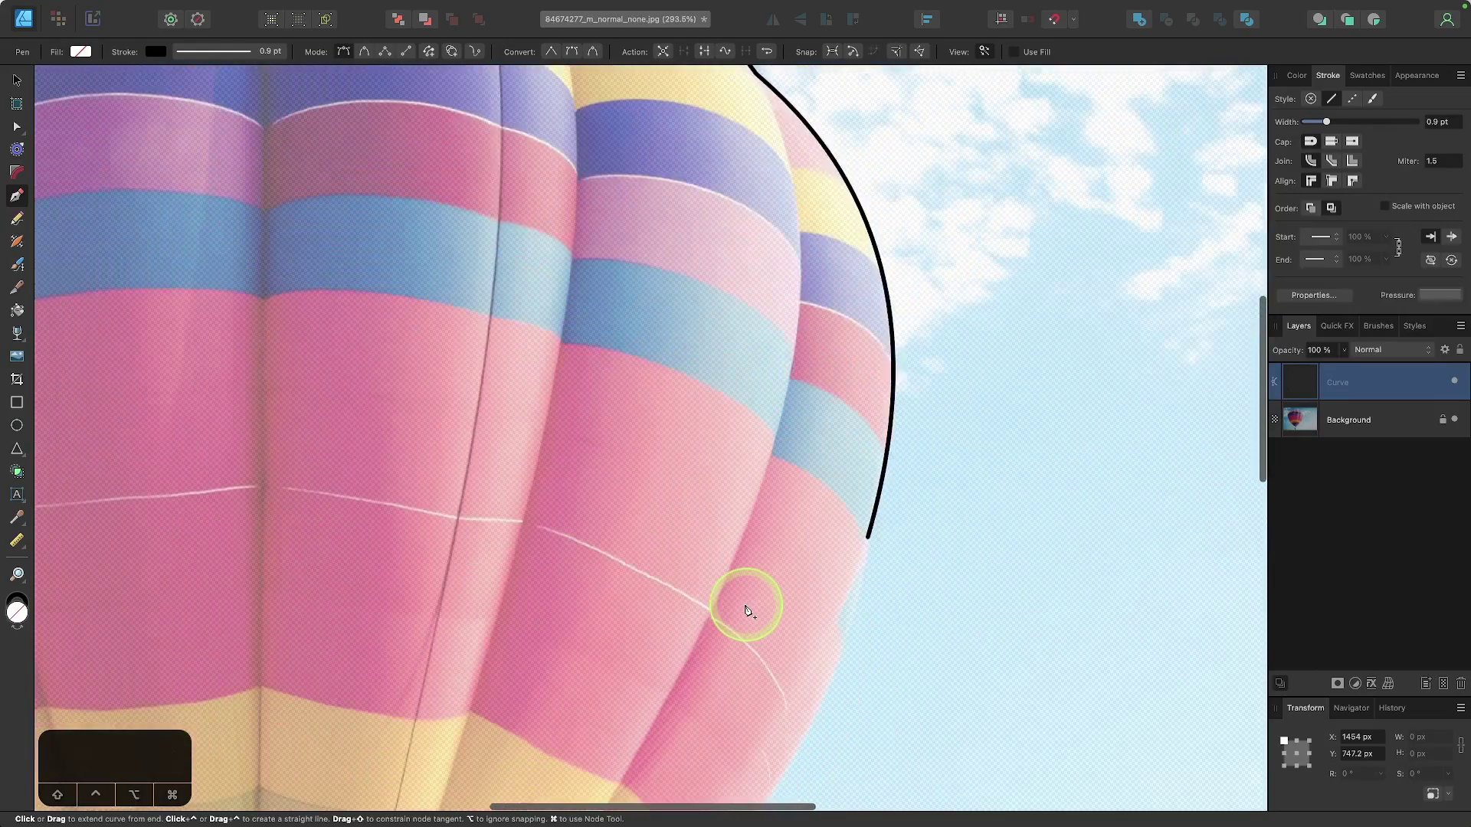
scroll(748, 611, down, 4)
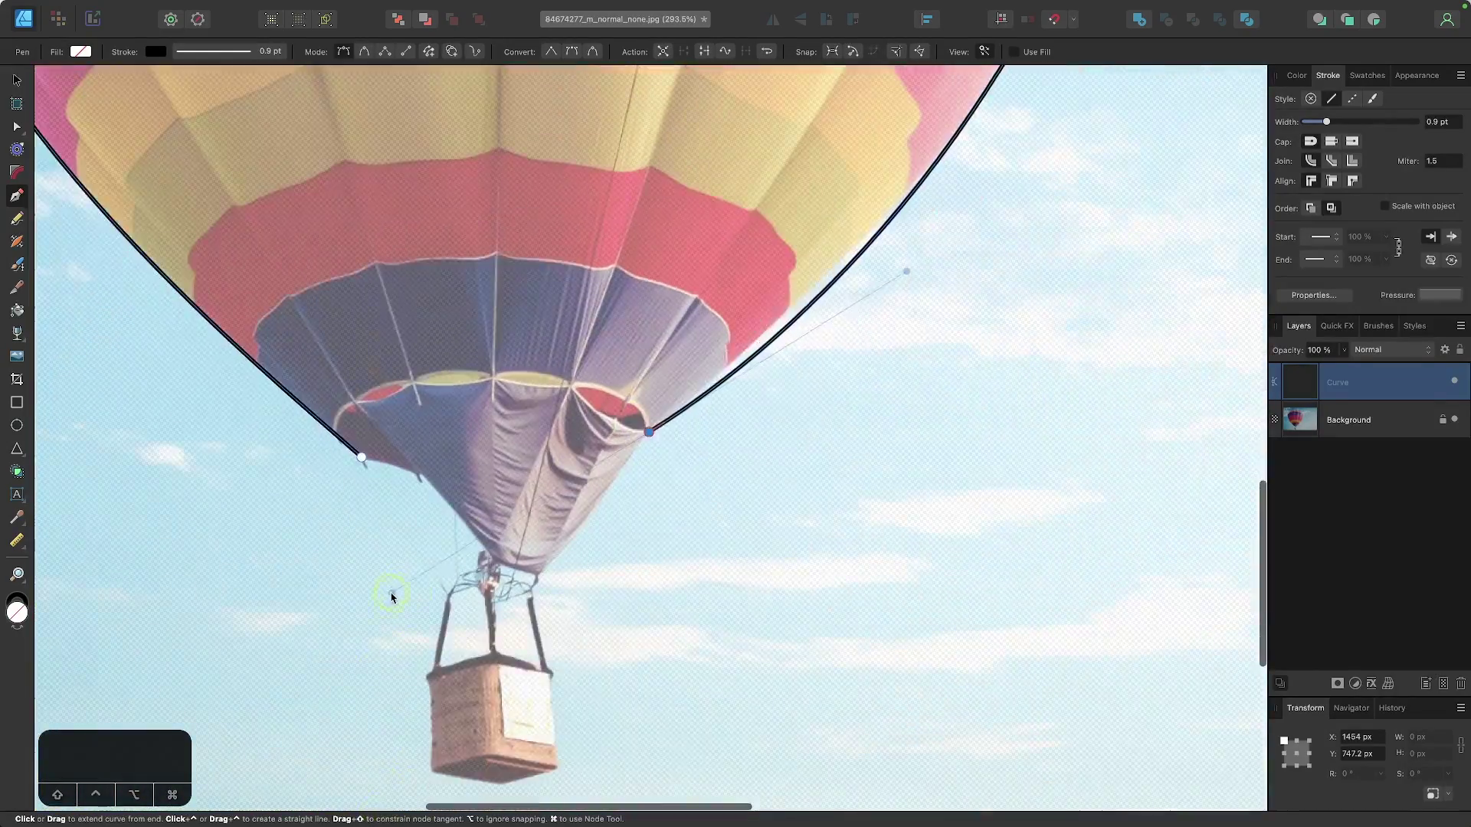
drag(585, 622, 492, 674)
scroll(536, 628, up, 6)
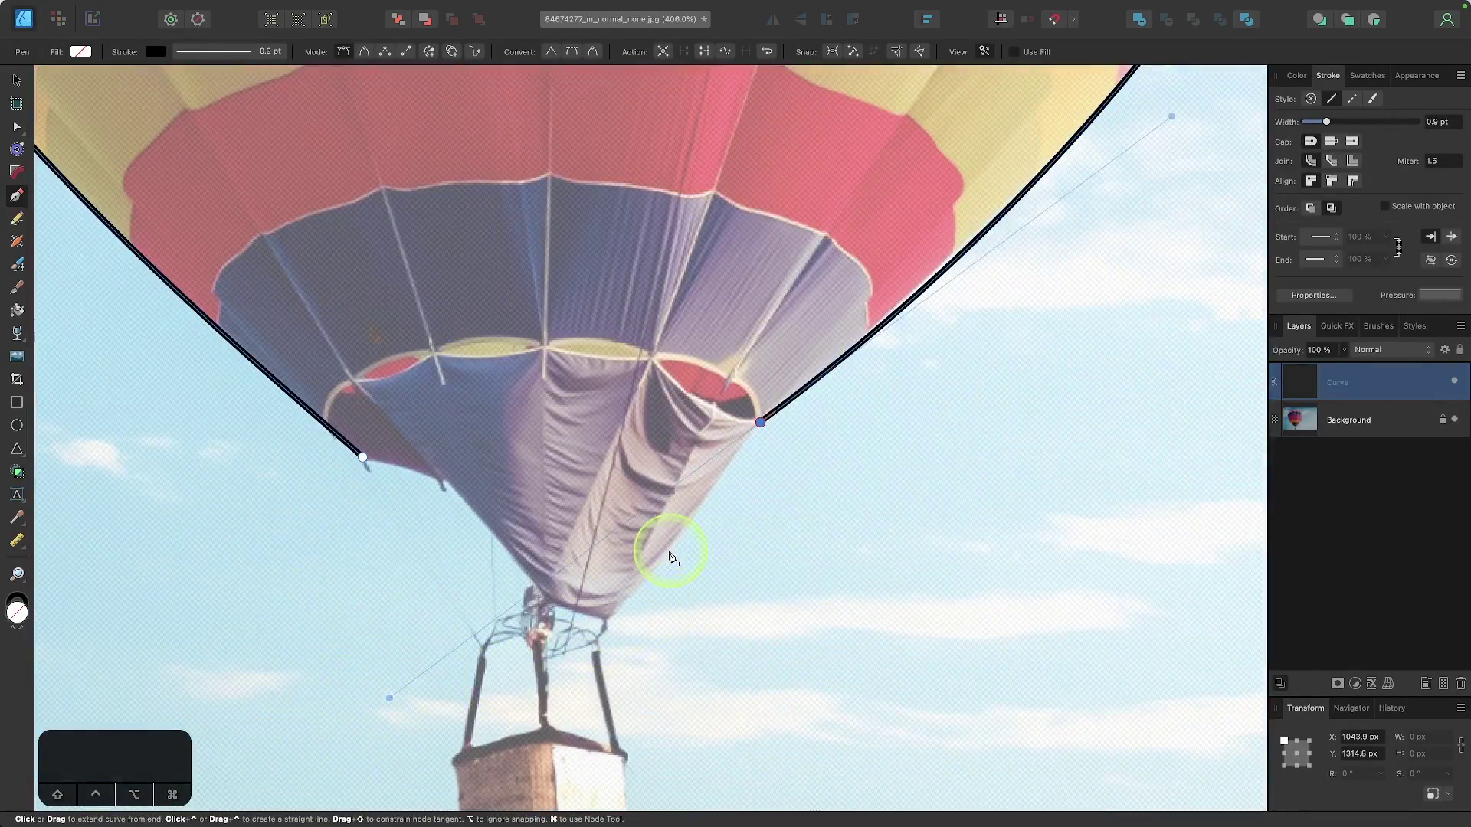
drag(668, 553, 391, 691)
Step: Trace the skirt below the opening with corner nodes and a smooth node near its tip, and close the curve at the starting node
scroll(529, 694, up, 3)
click(660, 564)
click(603, 550)
drag(510, 470, 469, 394)
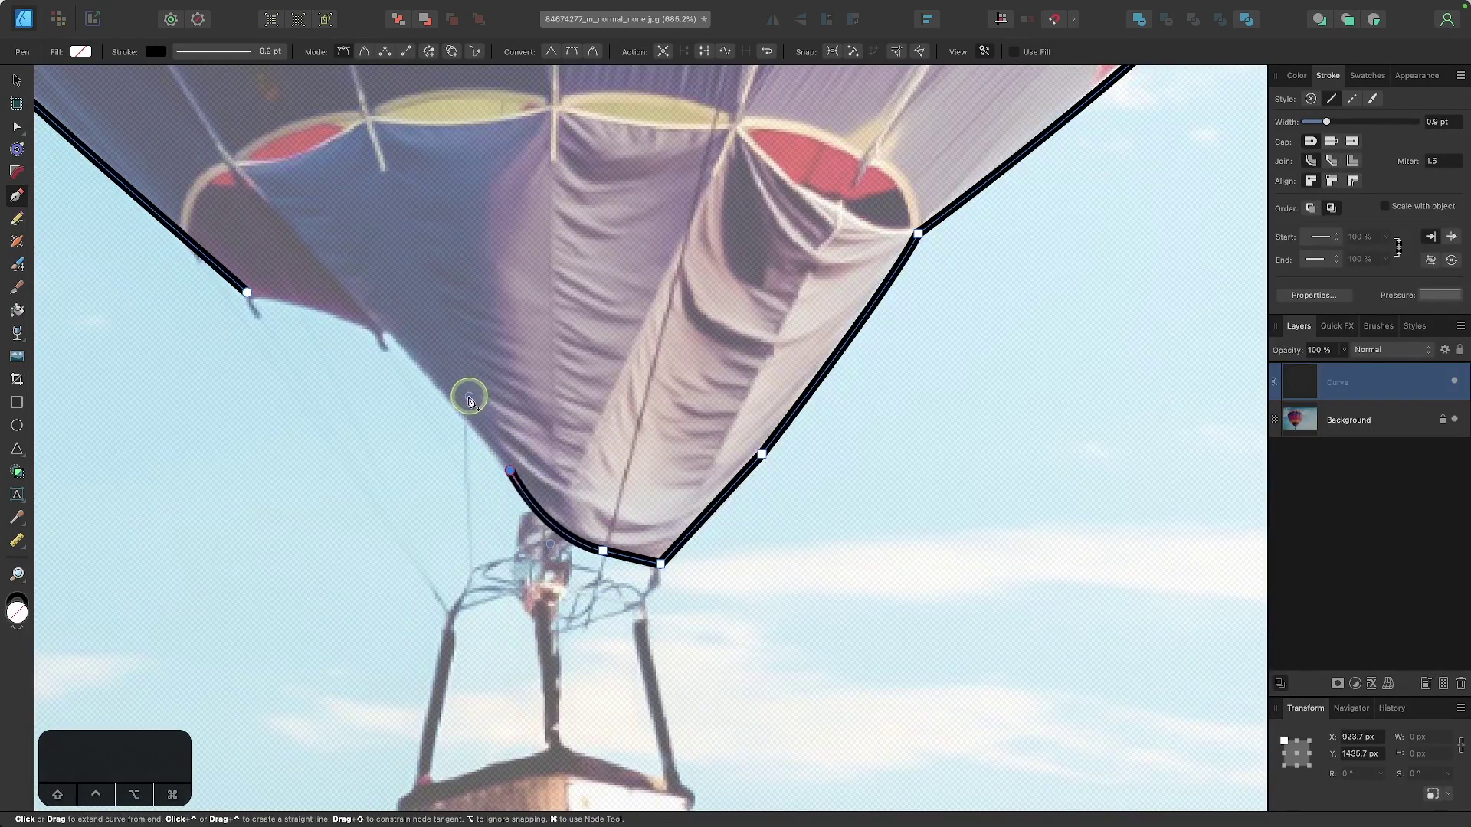
drag(390, 332, 477, 500)
scroll(313, 516, left, 3)
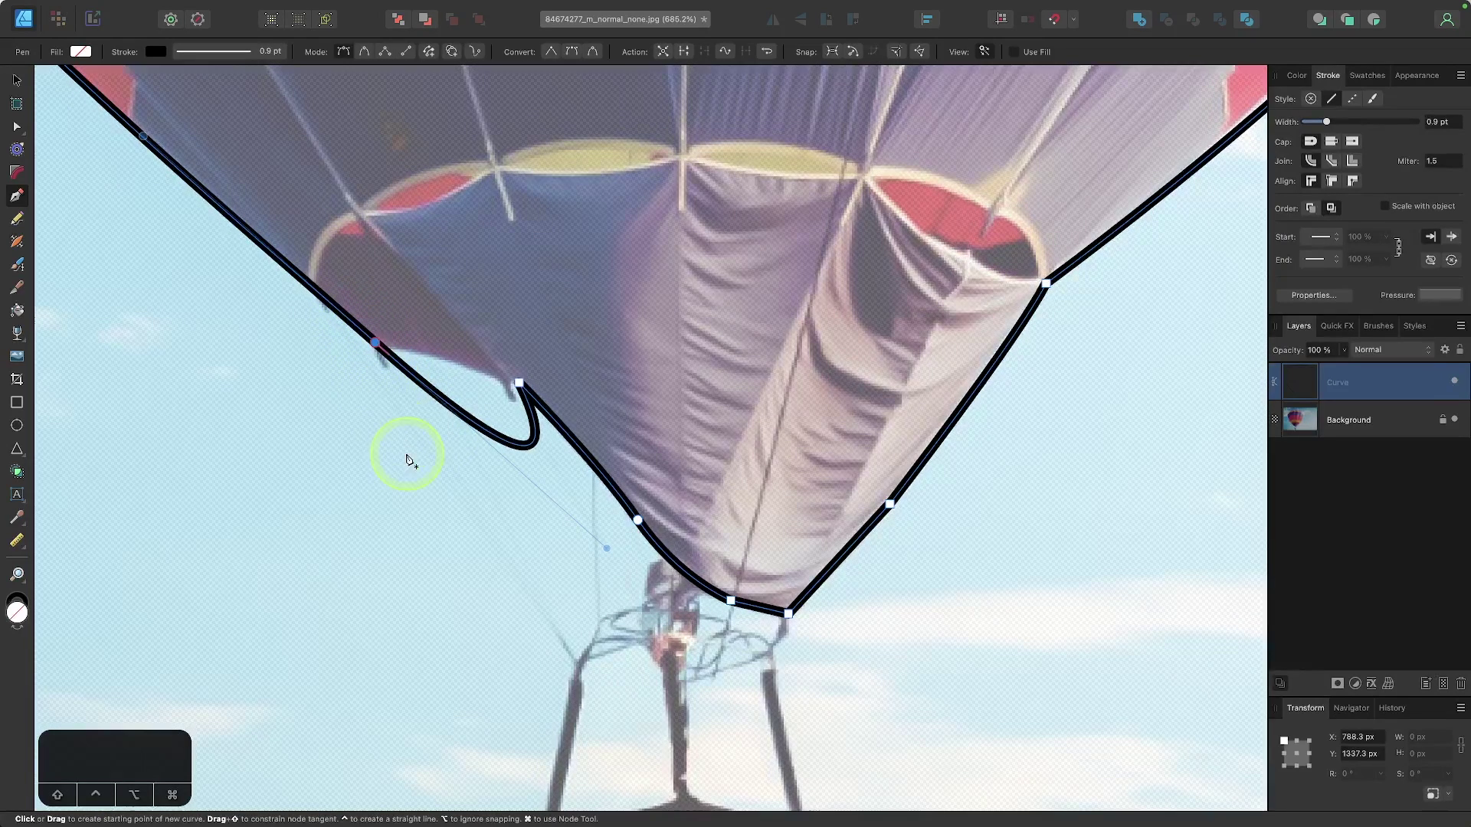
Step: Reshape the closing segment with its handles so it follows the curved lower-left edge of the balloon's opening
key(super)
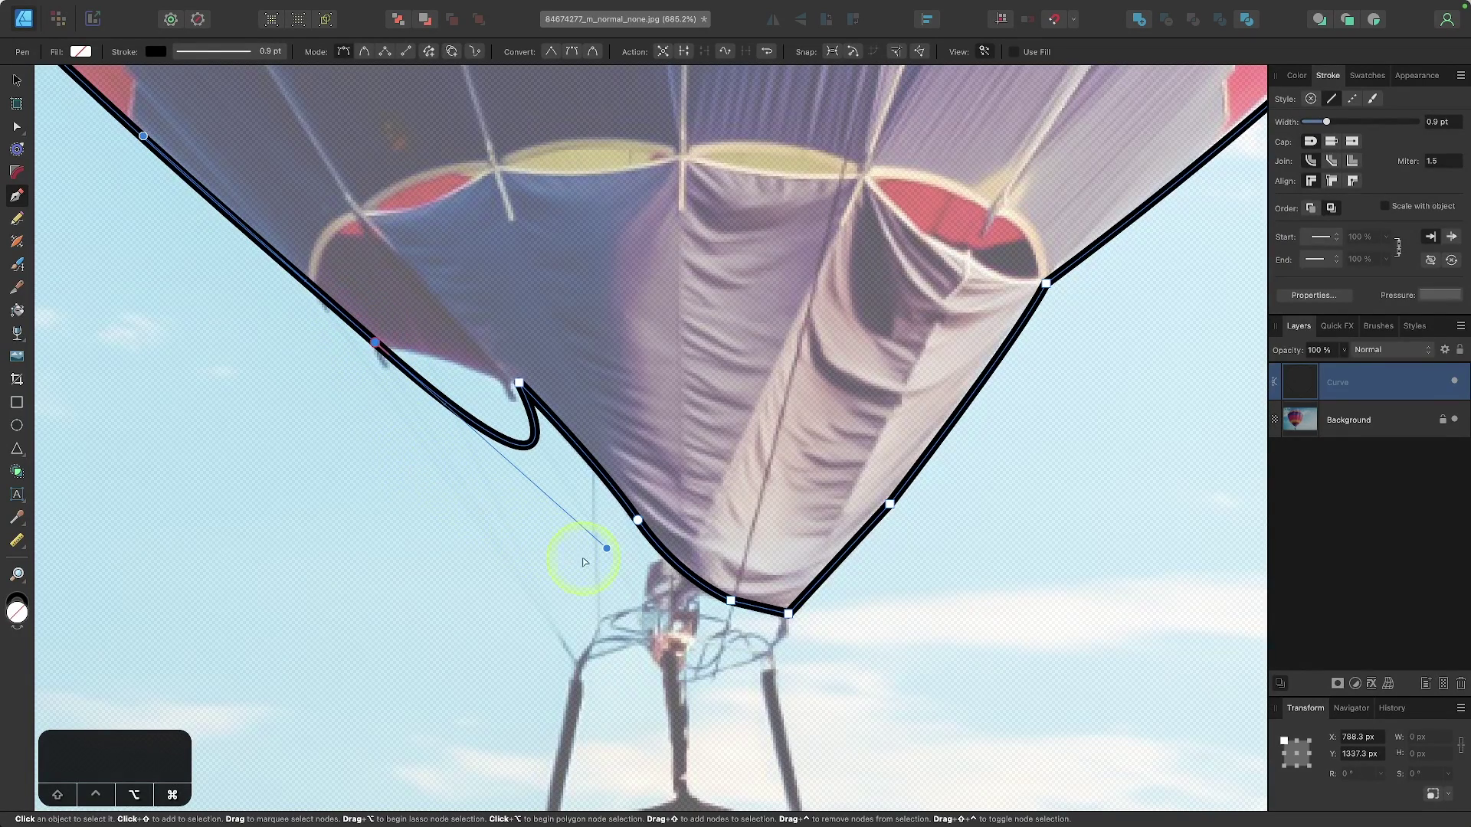
drag(602, 535, 430, 332)
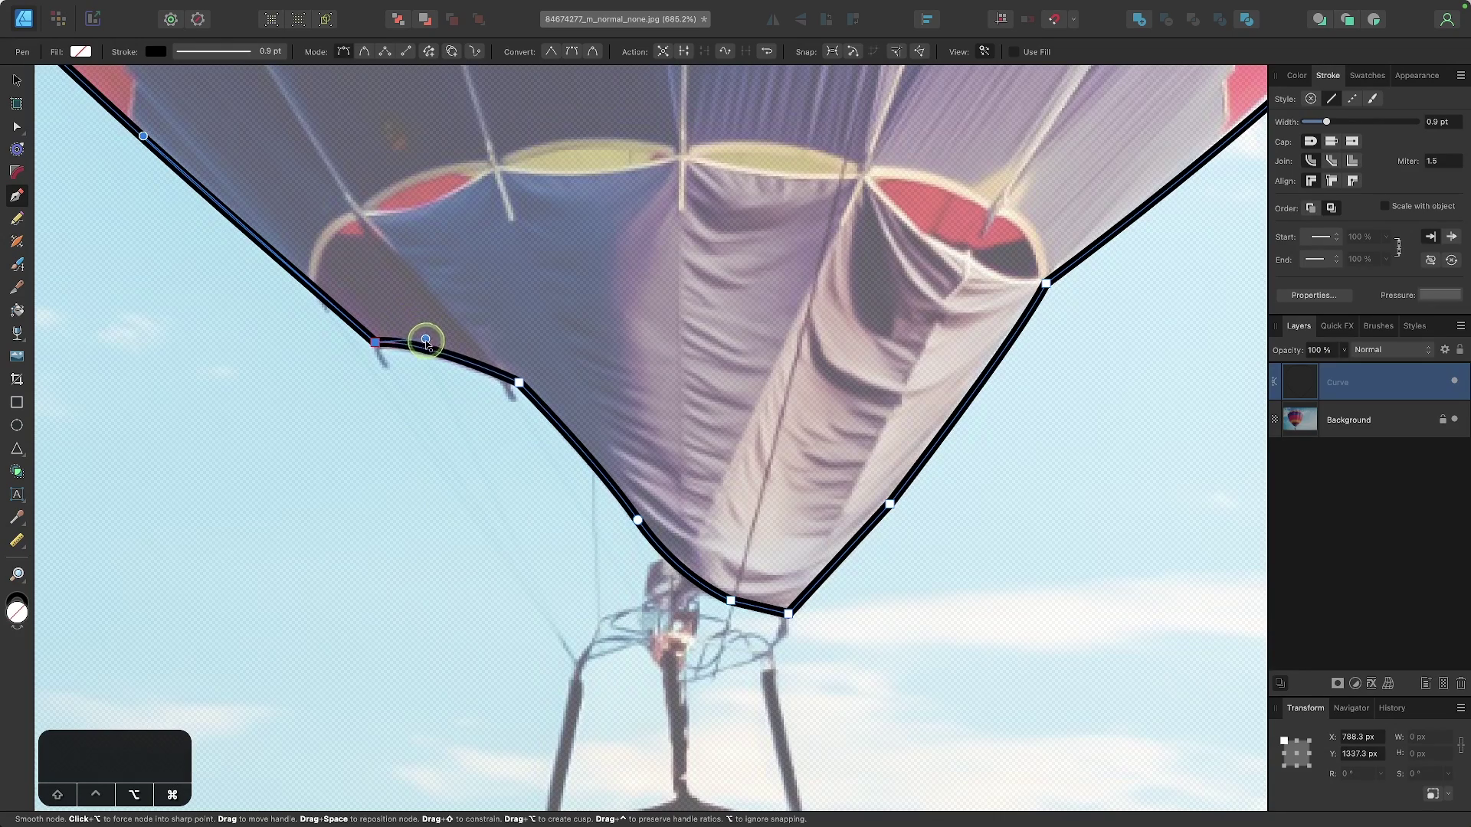
scroll(432, 346, up, 5)
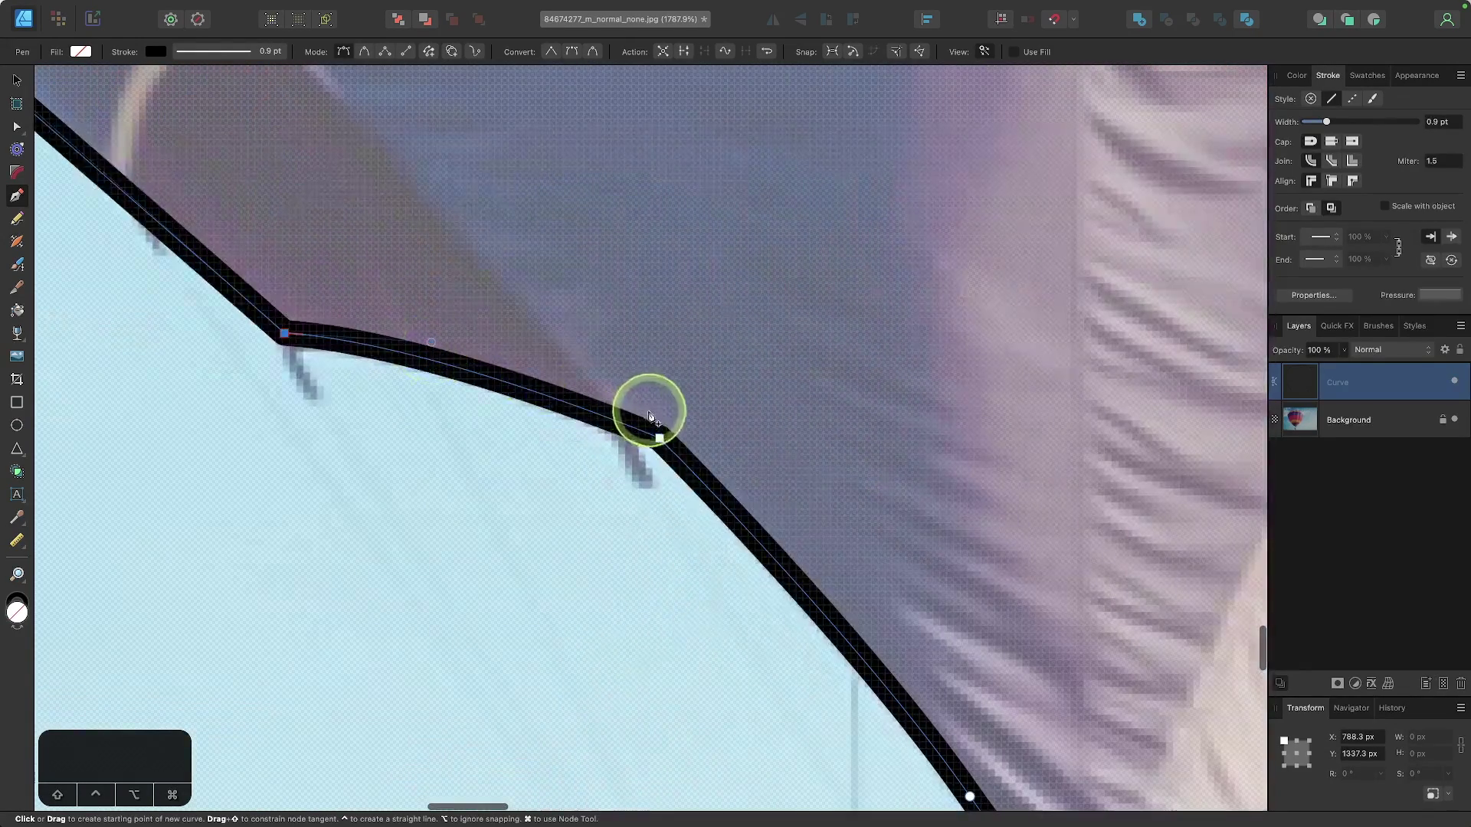
click(659, 438)
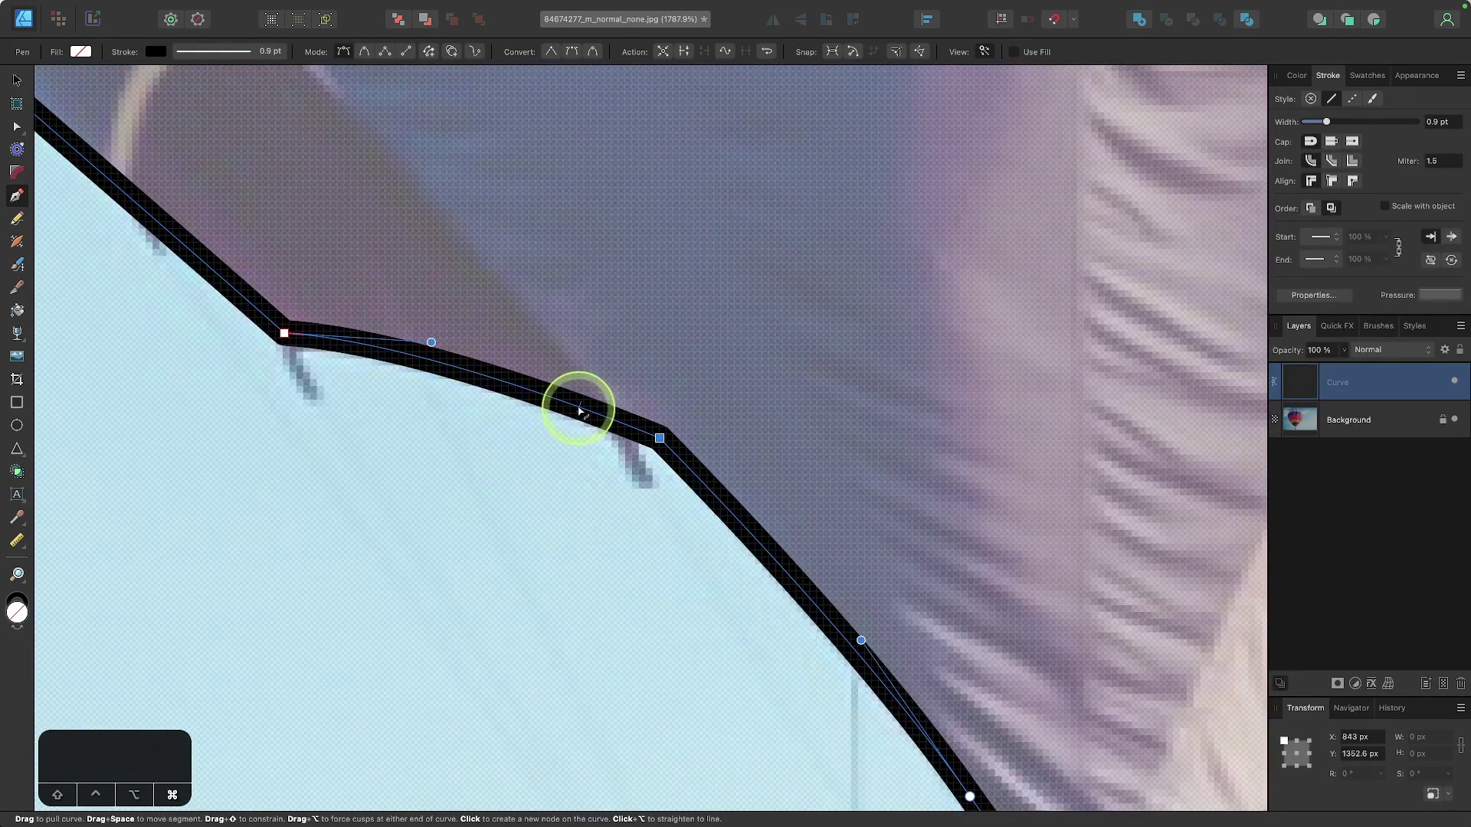
drag(579, 408, 602, 385)
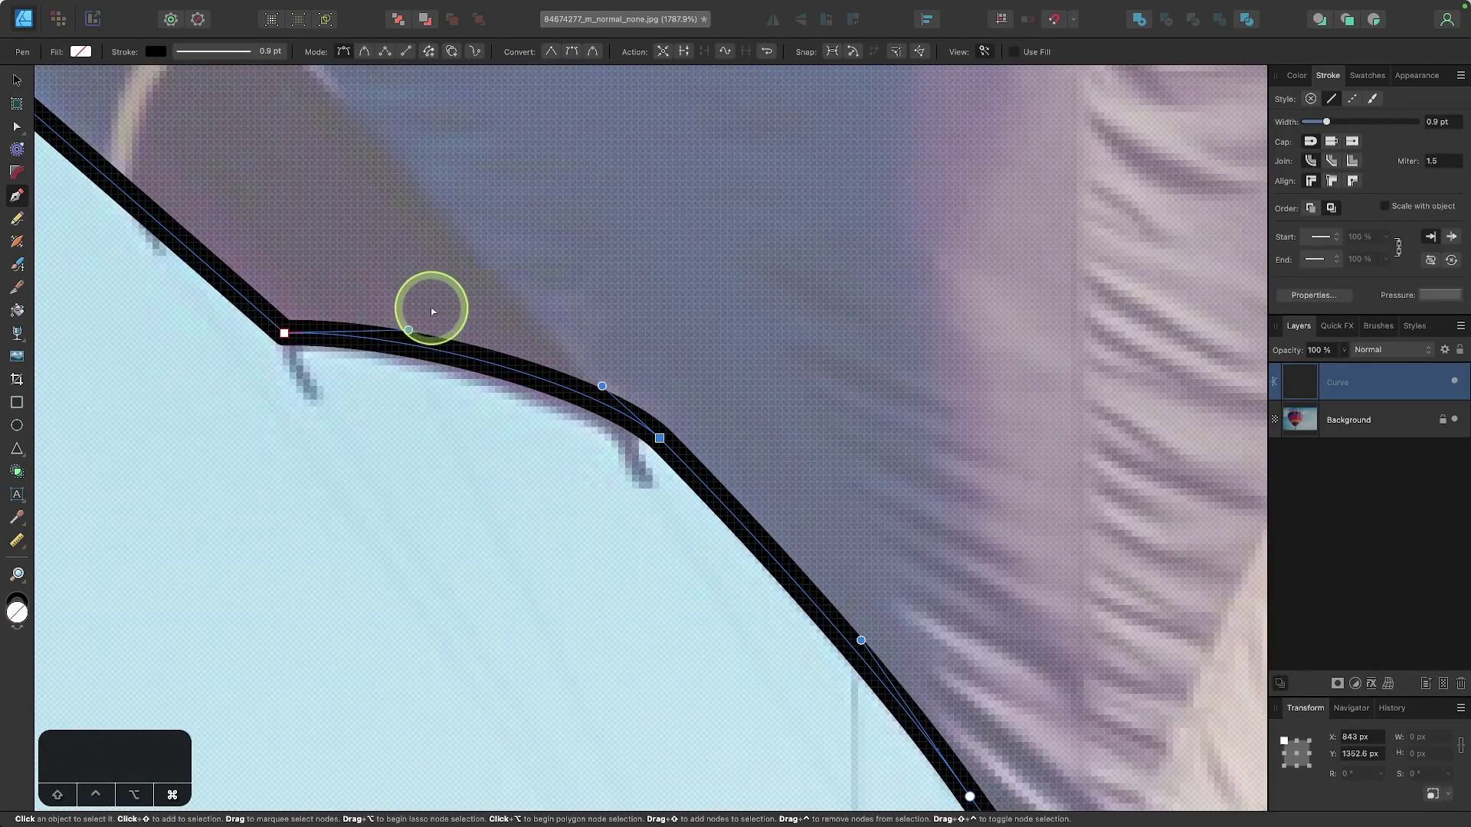
drag(409, 331, 426, 334)
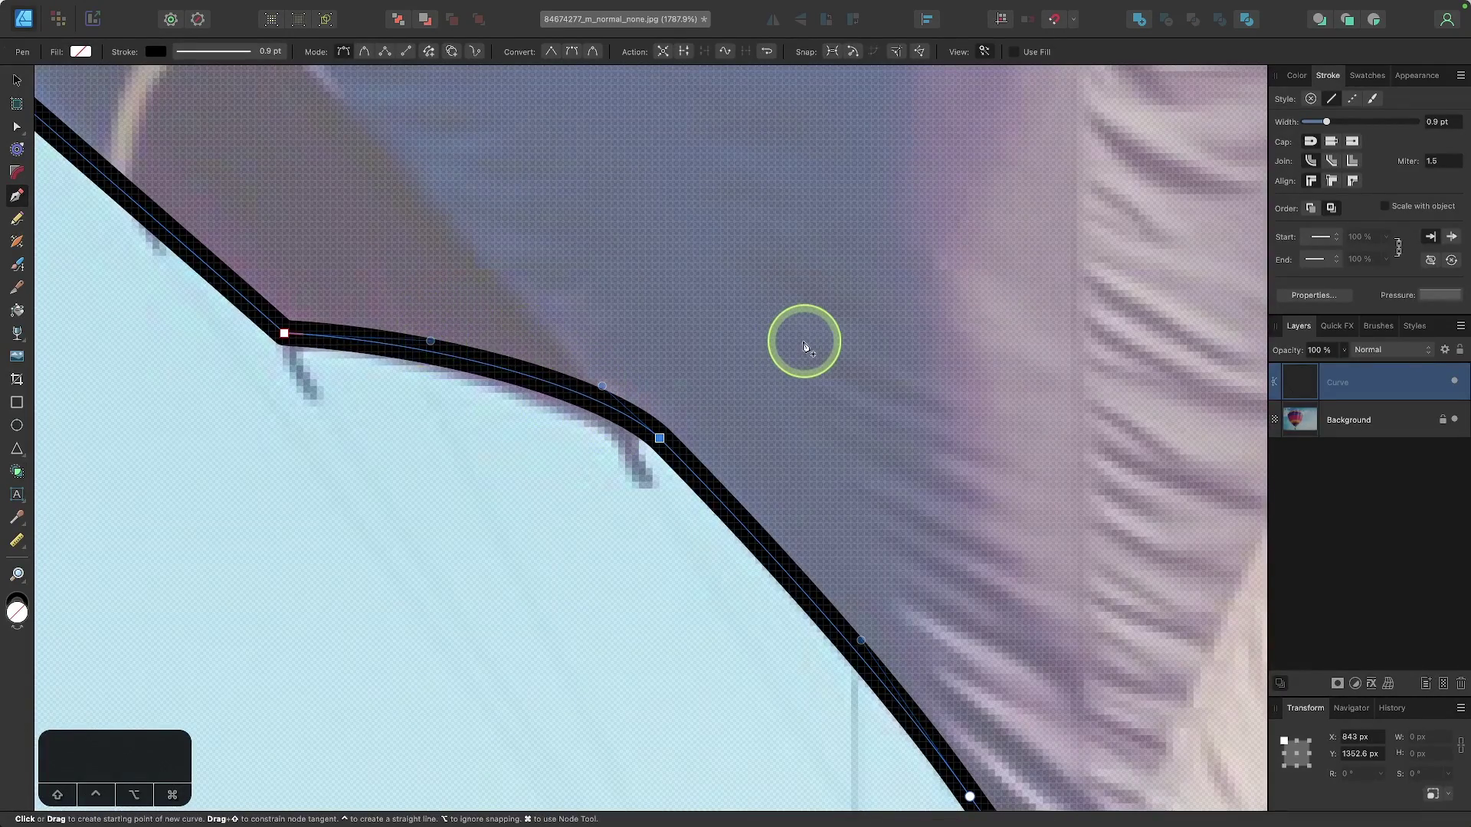
Step: Fill the finished balloon outline with red (FF3535) and deselect it
scroll(789, 346, down, 5)
scroll(789, 346, down, 5)
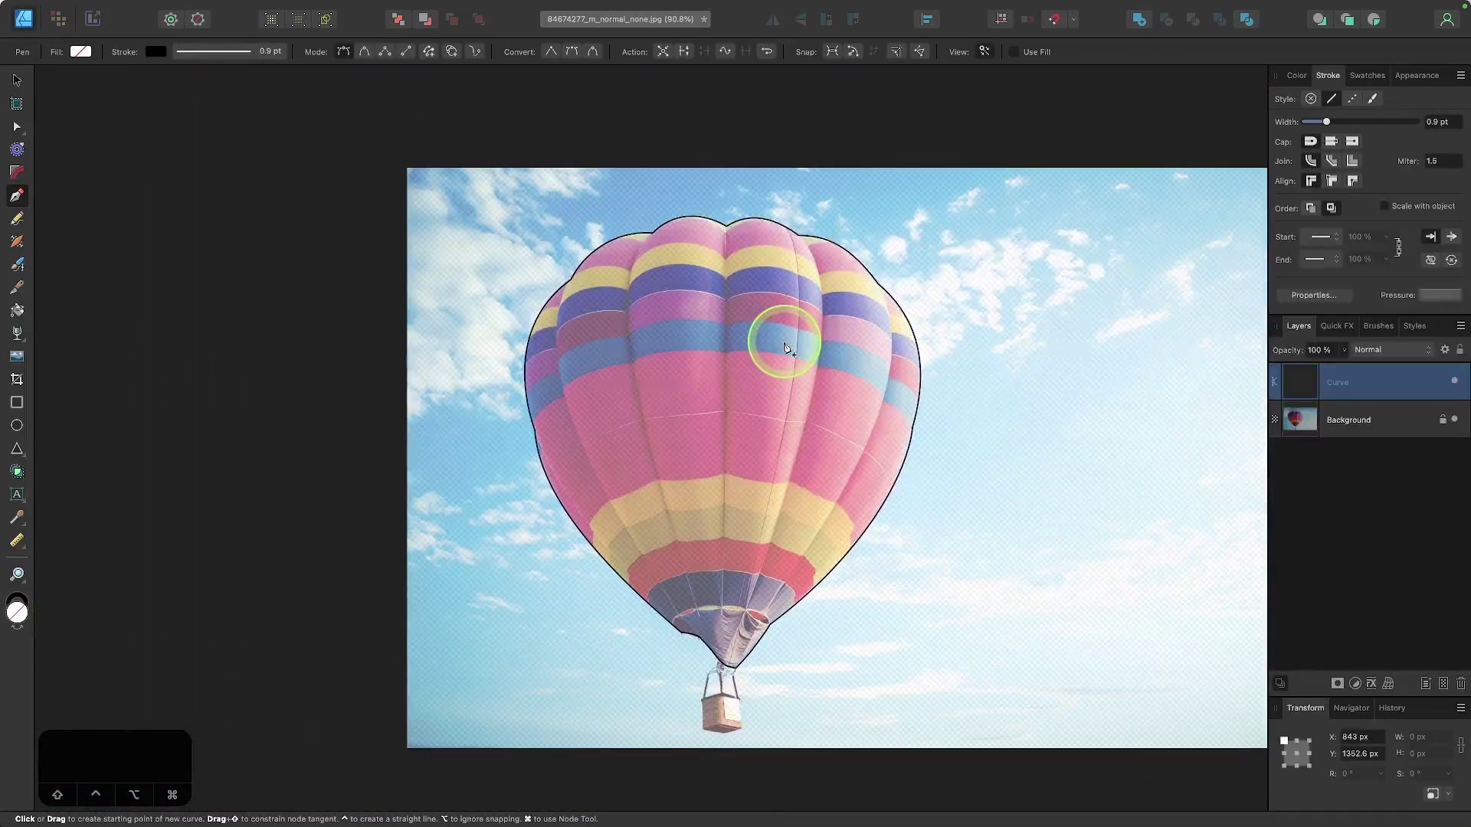
key(v)
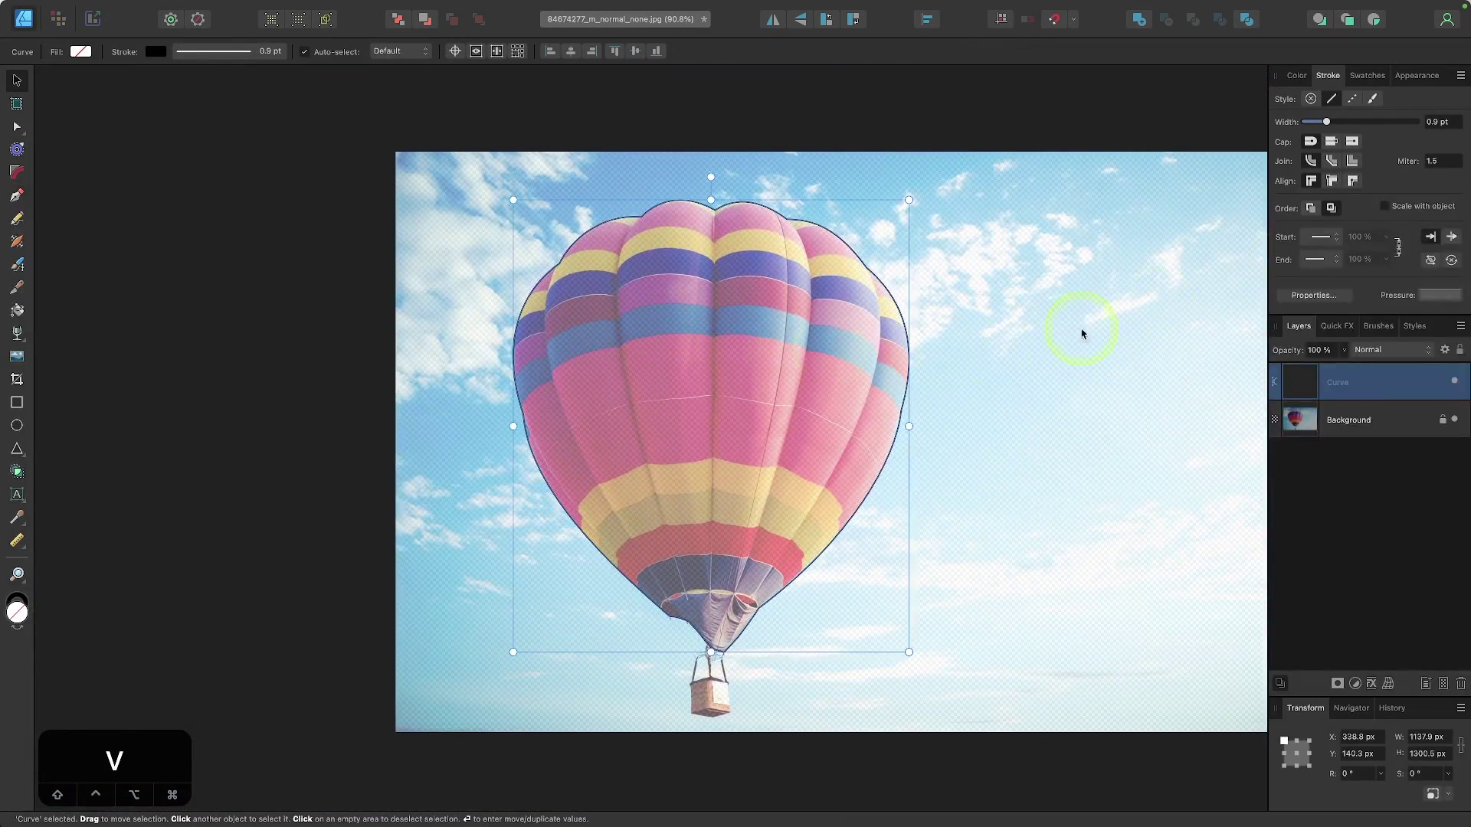
click(1296, 75)
drag(1352, 162, 1400, 224)
click(682, 130)
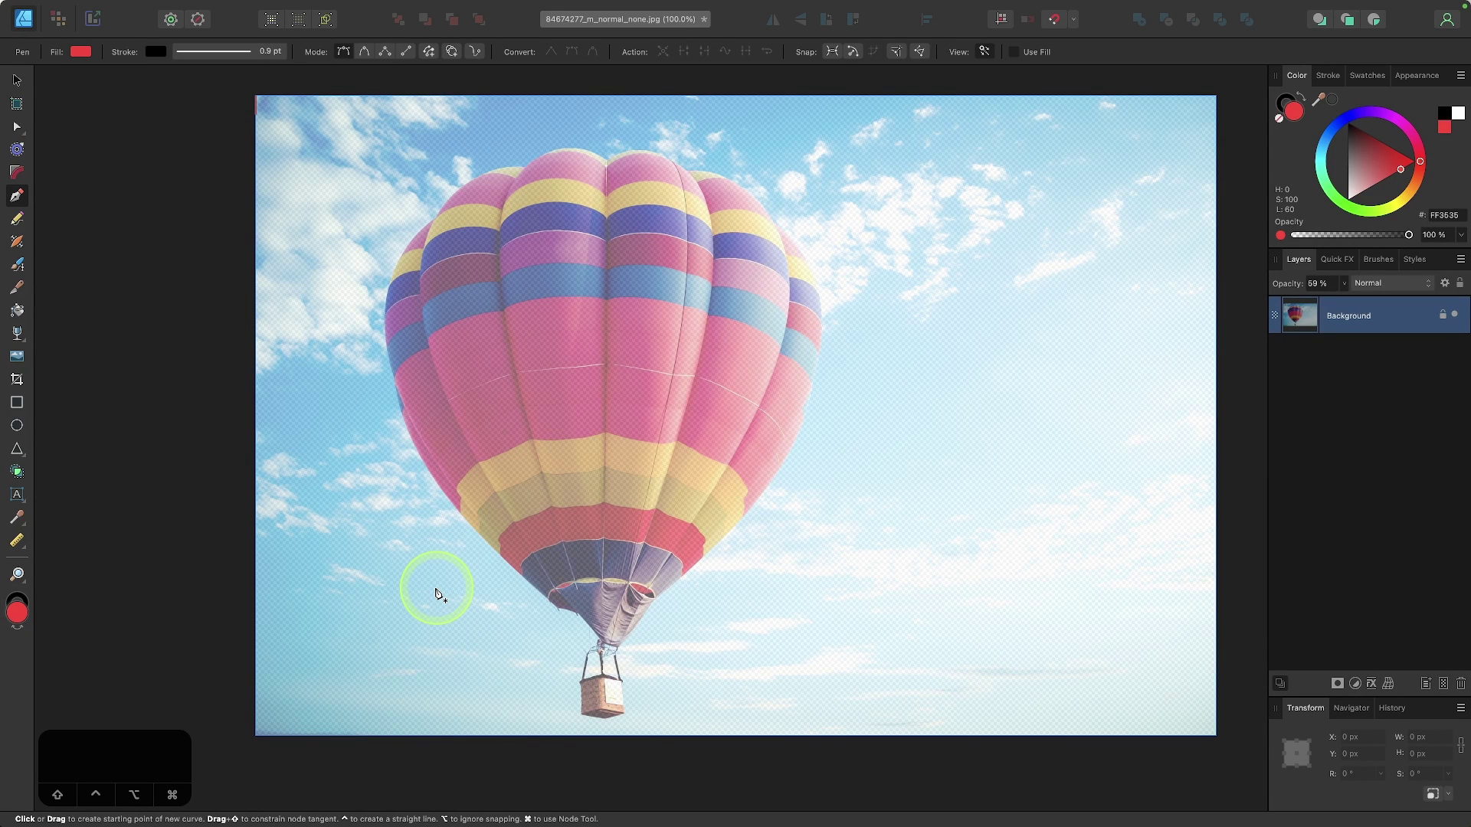
Step: Set the Pen tool to Polygon mode and start a new path at the lower-left corner of the balloon's opening
key(8)
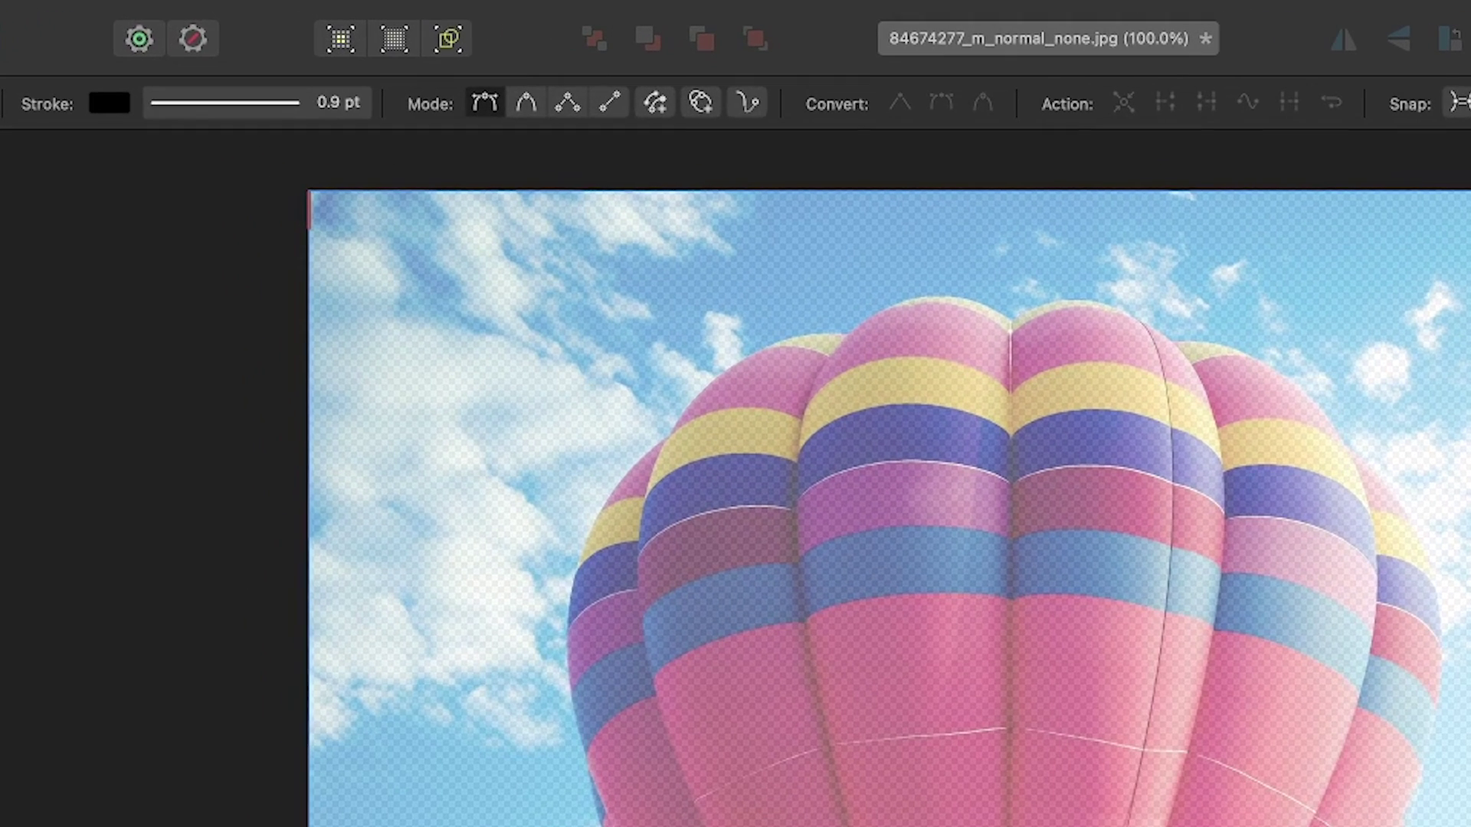
click(568, 105)
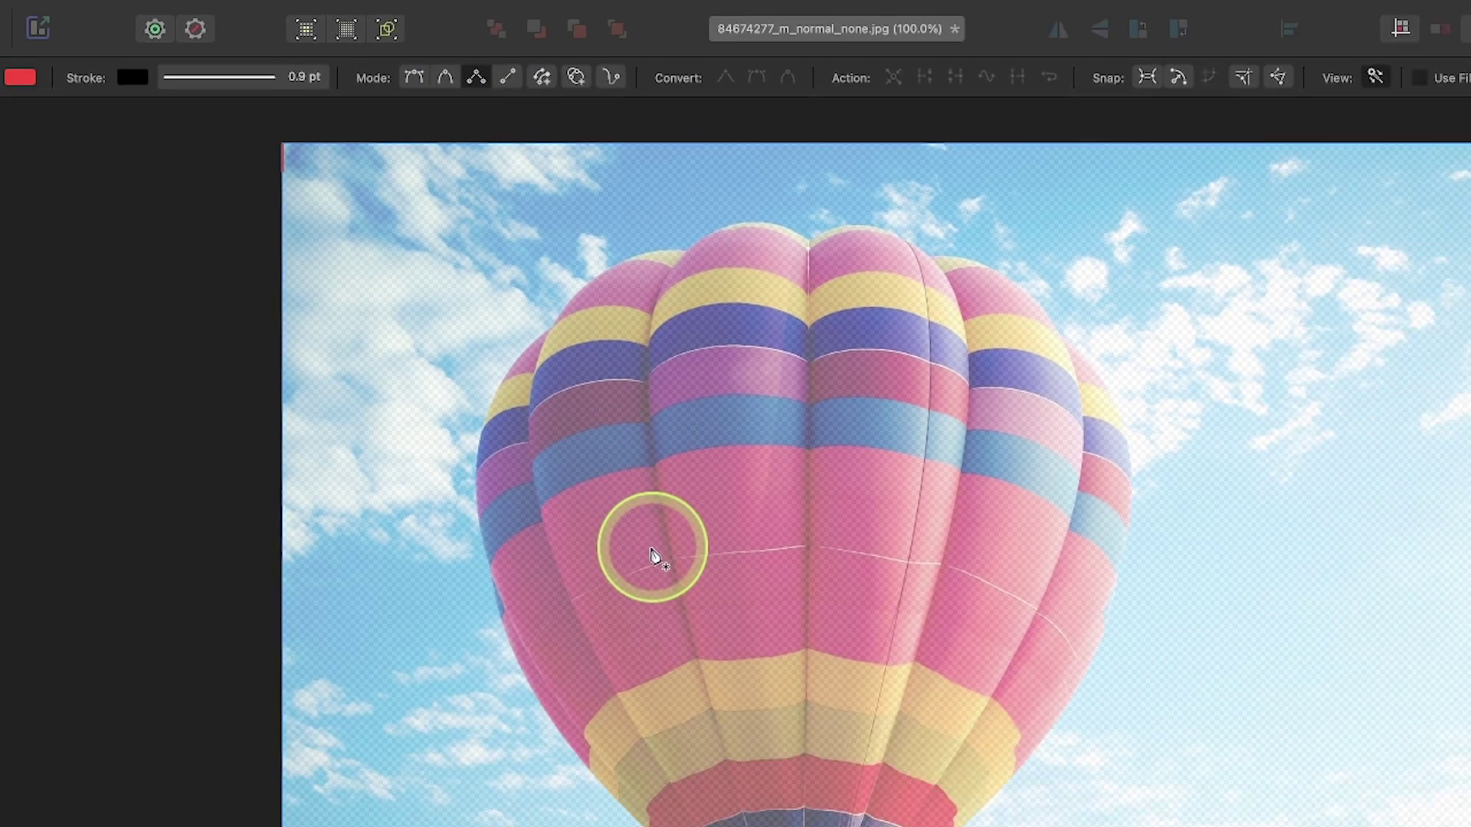
scroll(548, 431, up, 5)
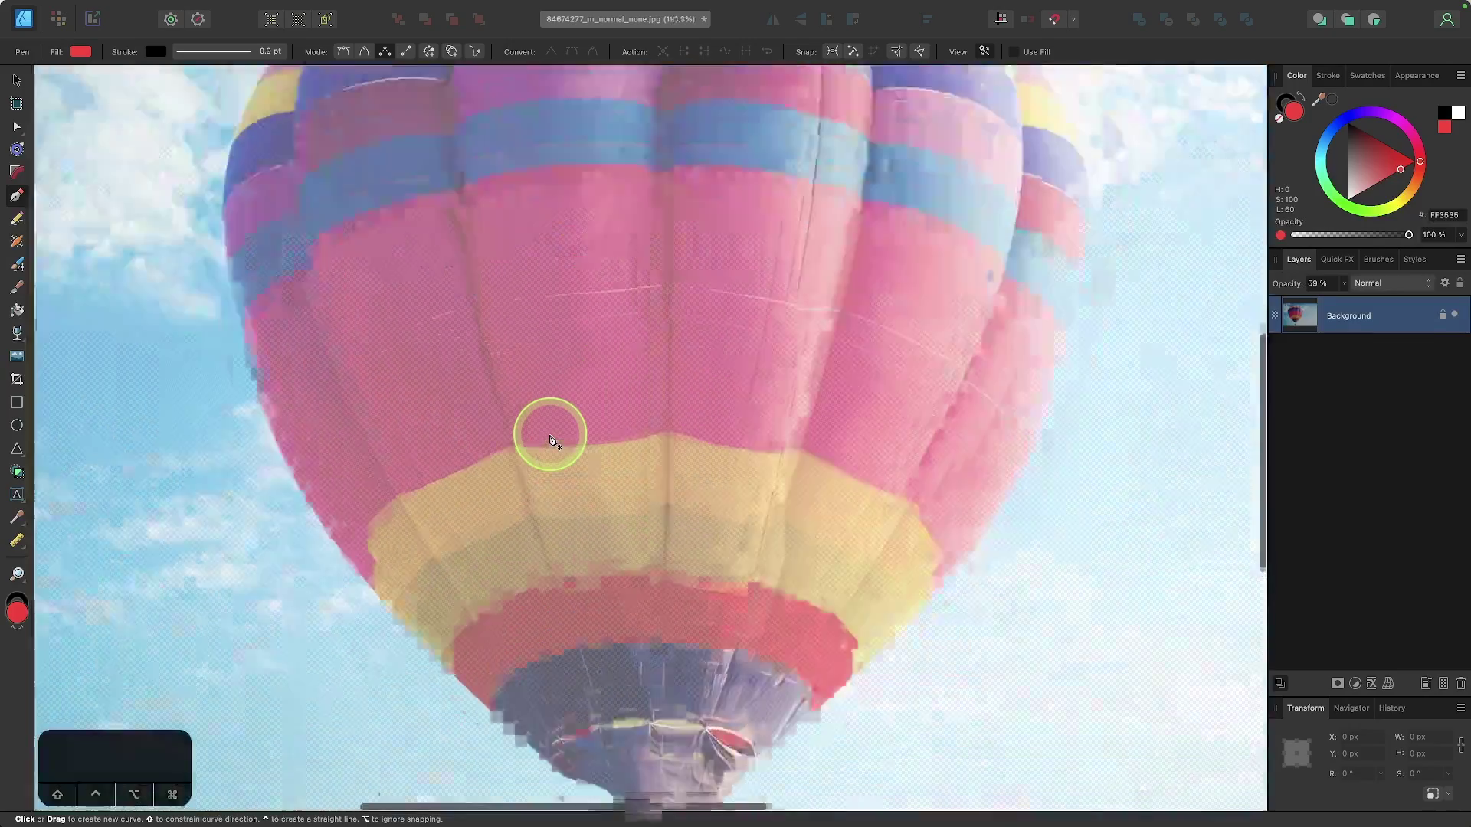
scroll(608, 674, up, 5)
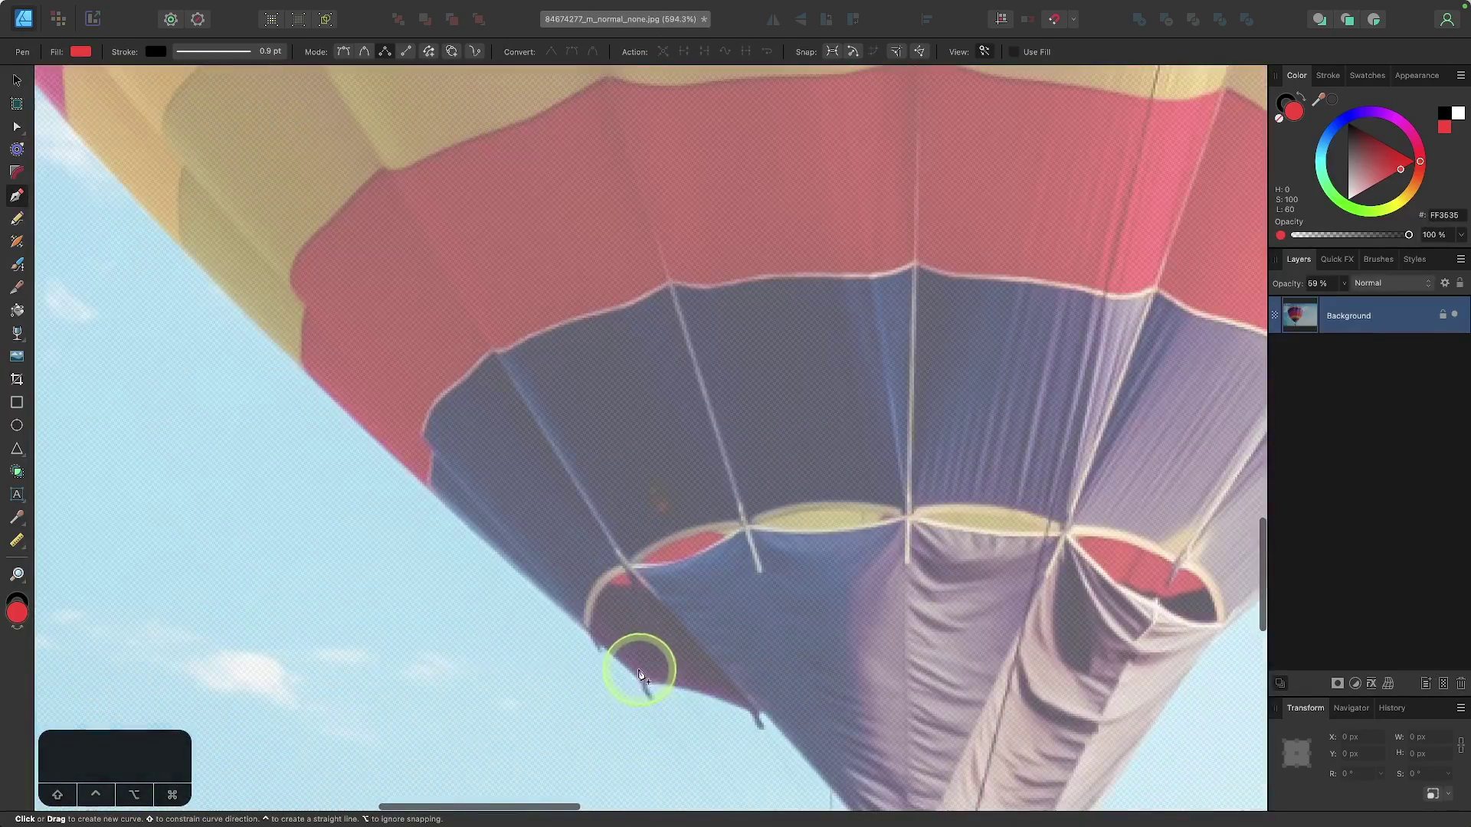
click(644, 682)
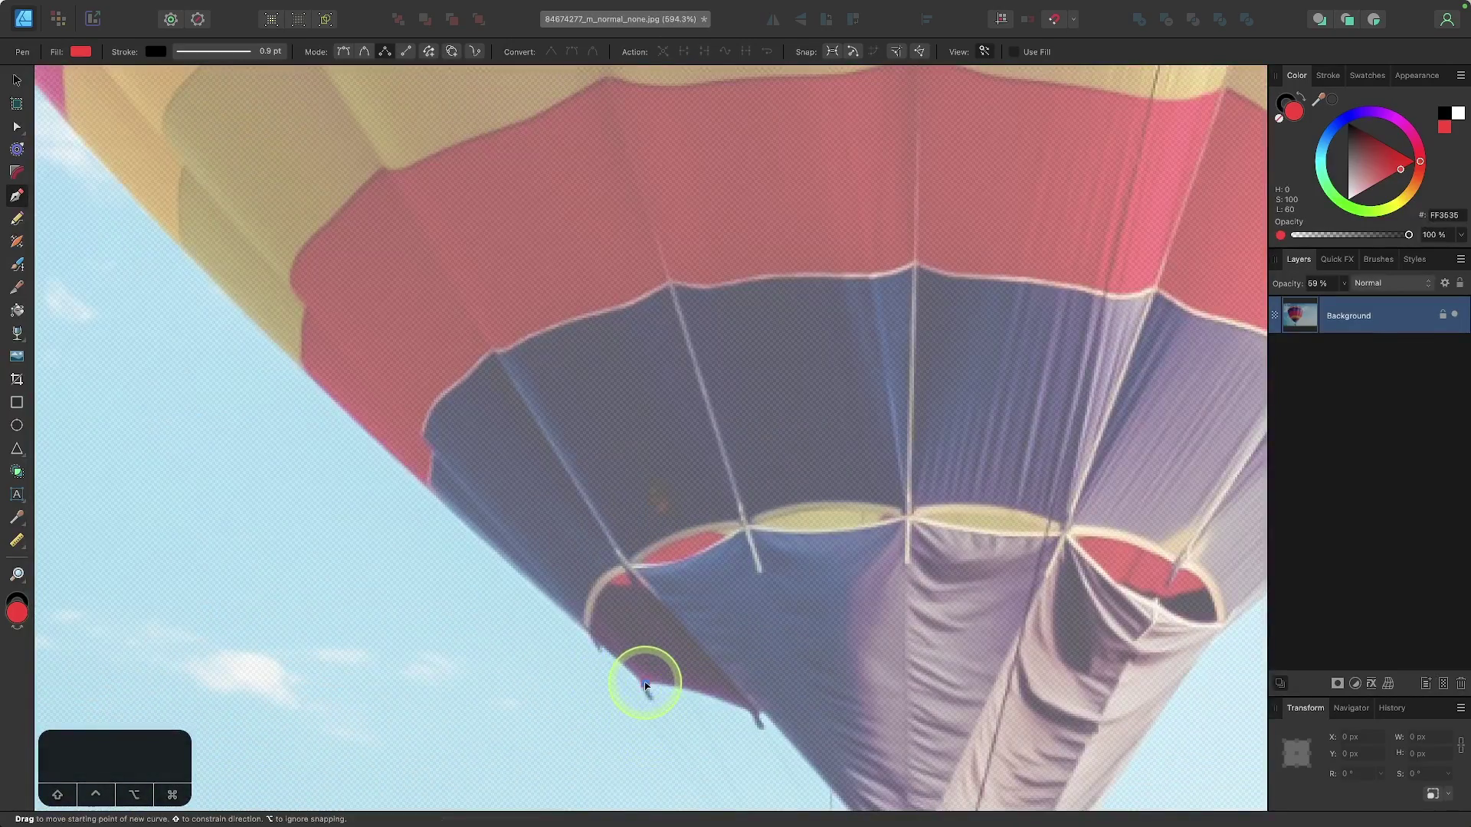
Step: Add straight segments up the balloon with corner nodes at the left edge, the upper-left notch and the notch before the top panel
scroll(644, 681, down, 6)
scroll(321, 348, up, 4)
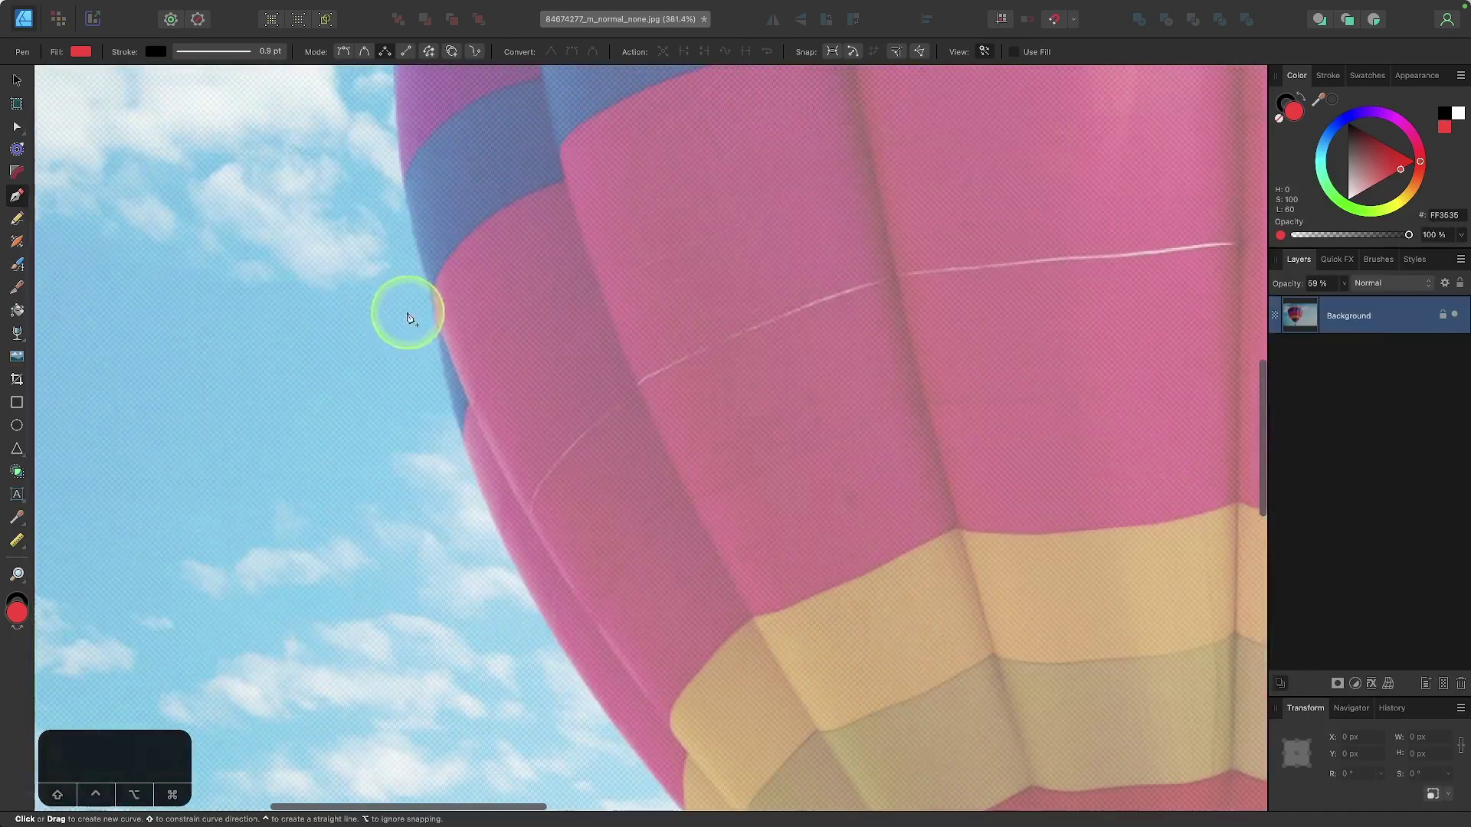
click(434, 306)
scroll(435, 306, down, 5)
scroll(431, 303, up, 4)
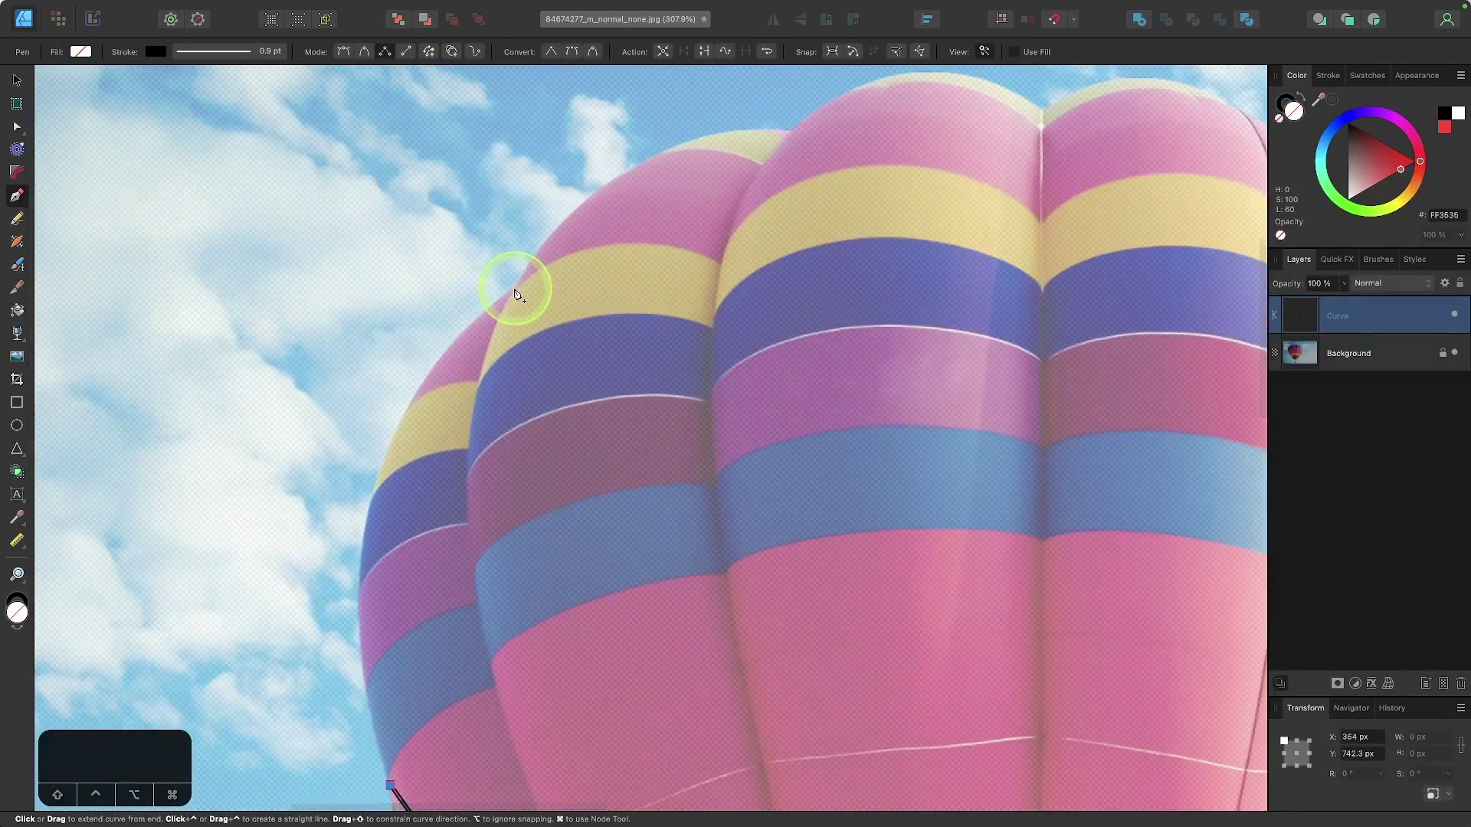
click(517, 288)
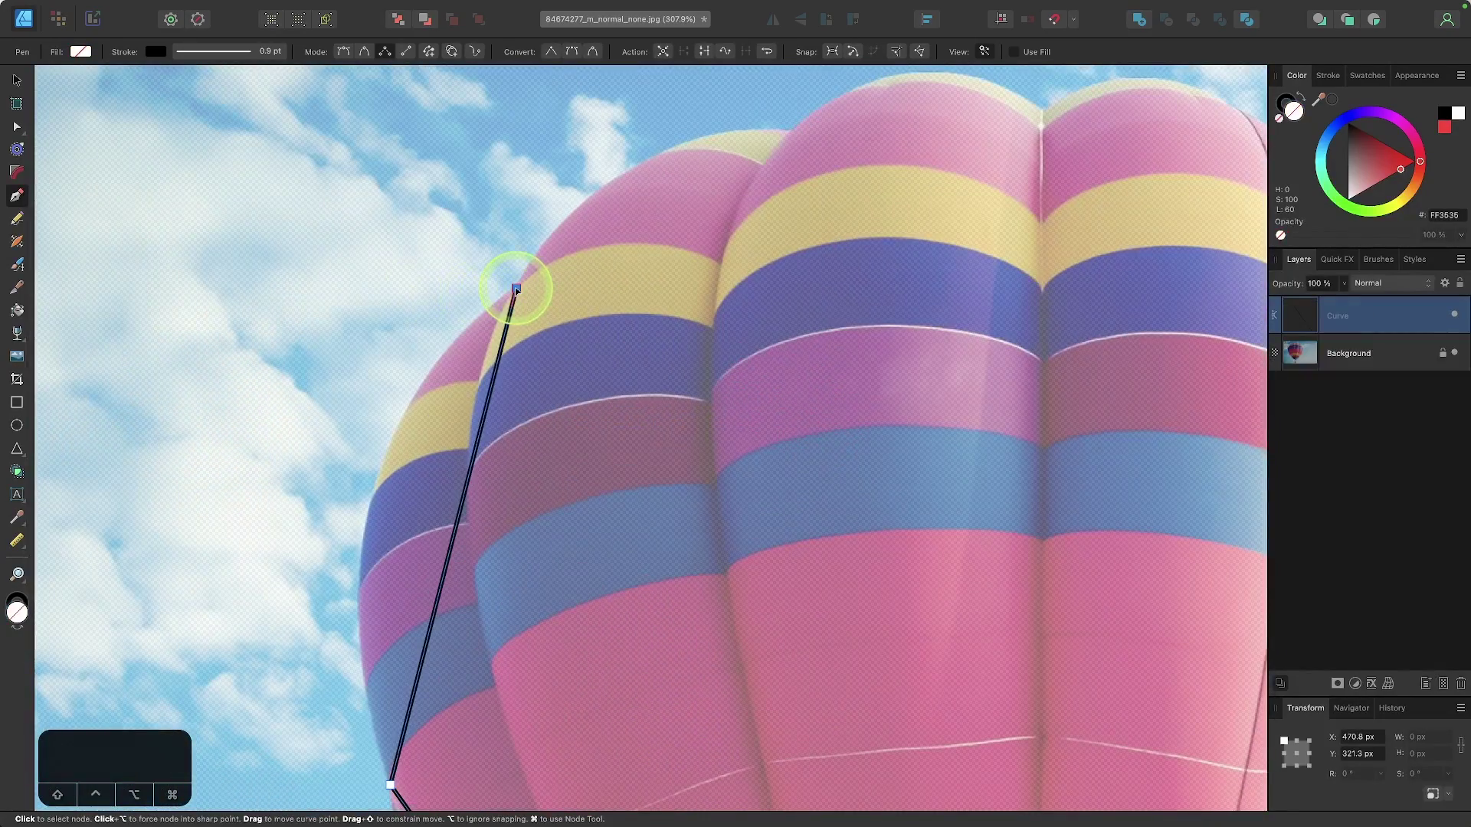
click(792, 133)
Step: Bend the two upper-left straight segments outward to match the rounded edges of the balloon's panels
scroll(670, 282, down, 2)
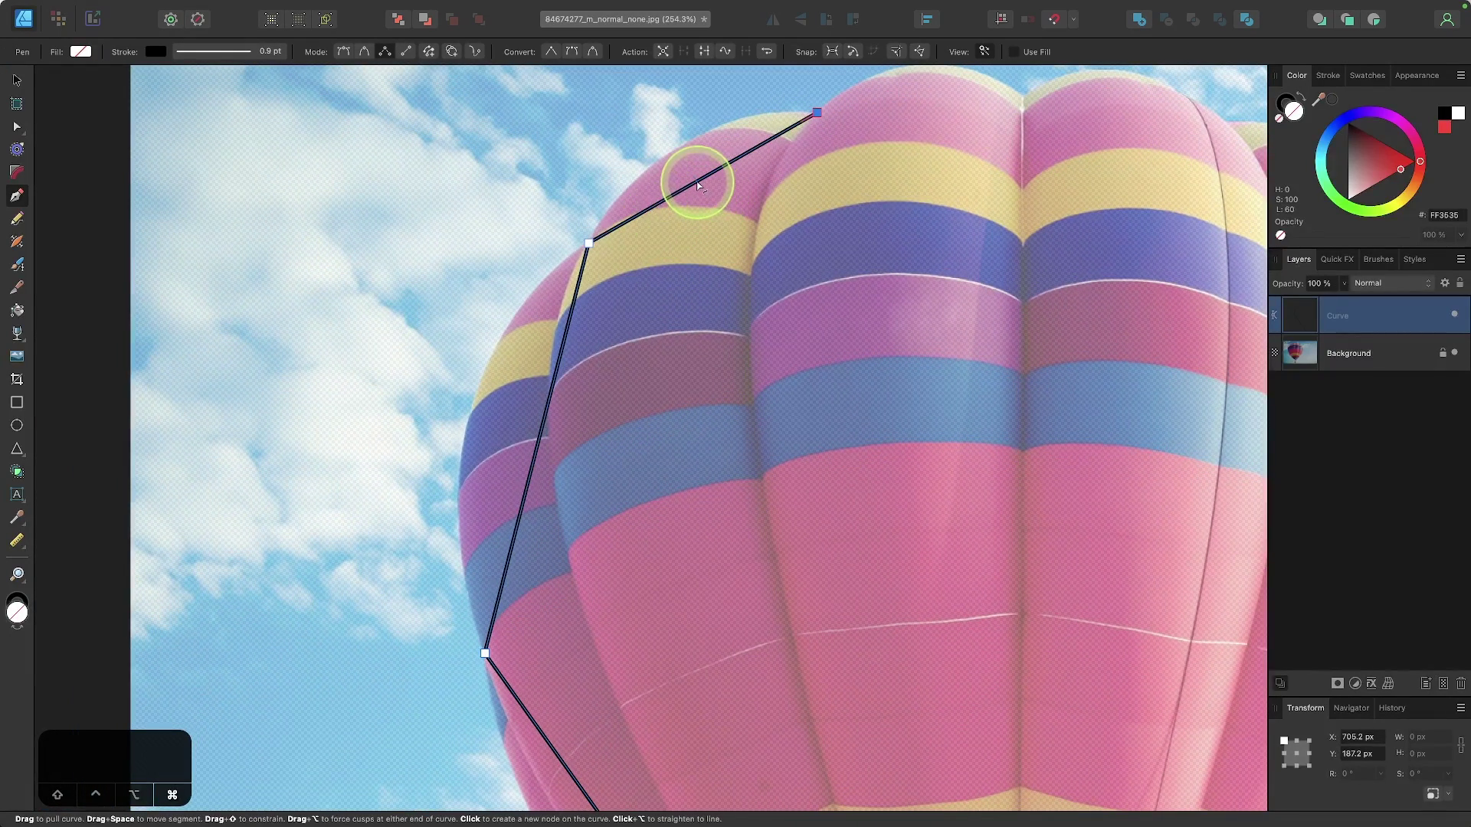
drag(697, 184, 683, 147)
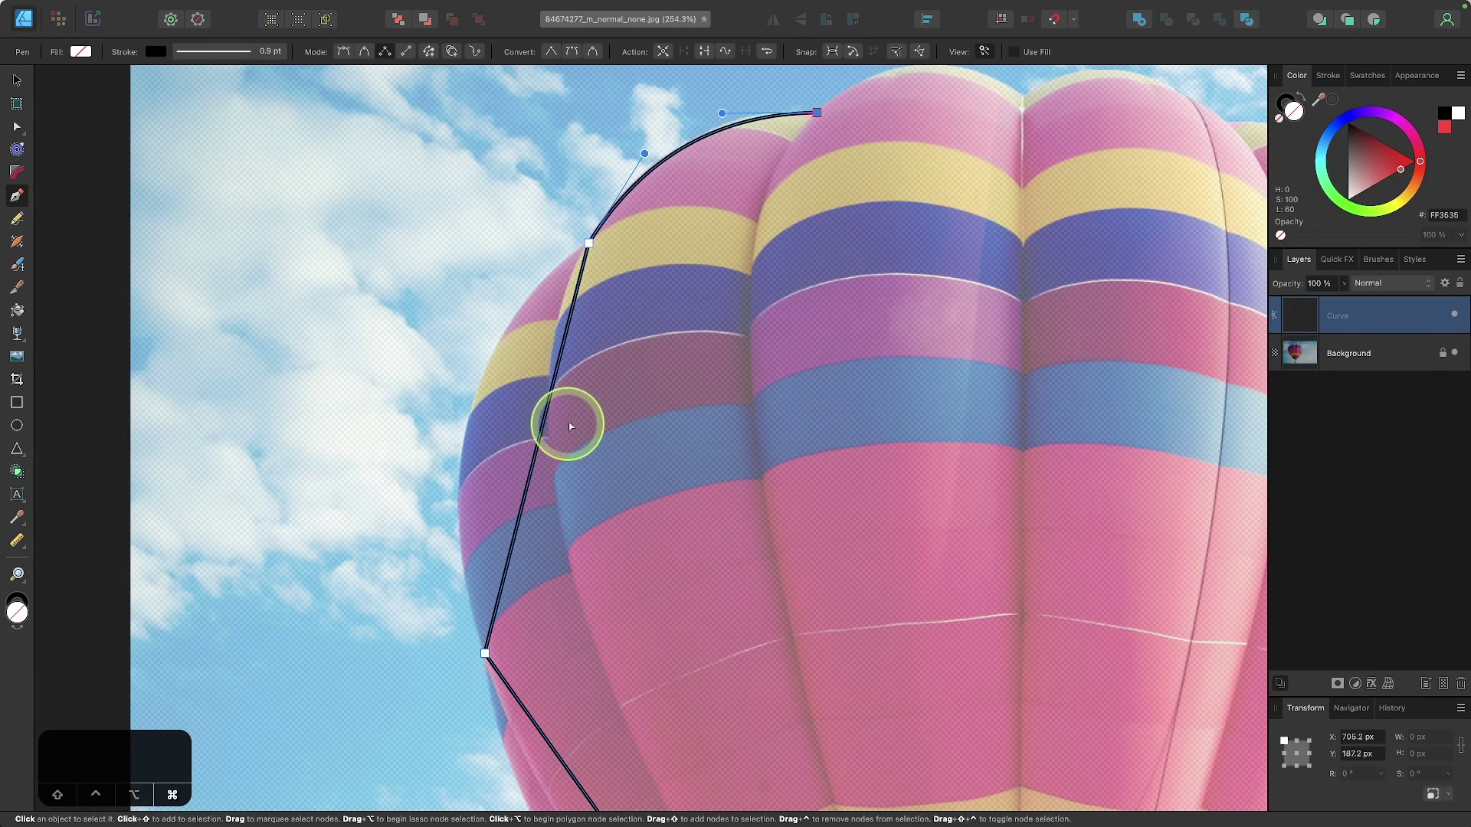
drag(537, 444, 472, 420)
Step: Bend the long lower-left segment outward onto the balloon's edge and select the left-side node to show its handles
scroll(644, 470, down, 10)
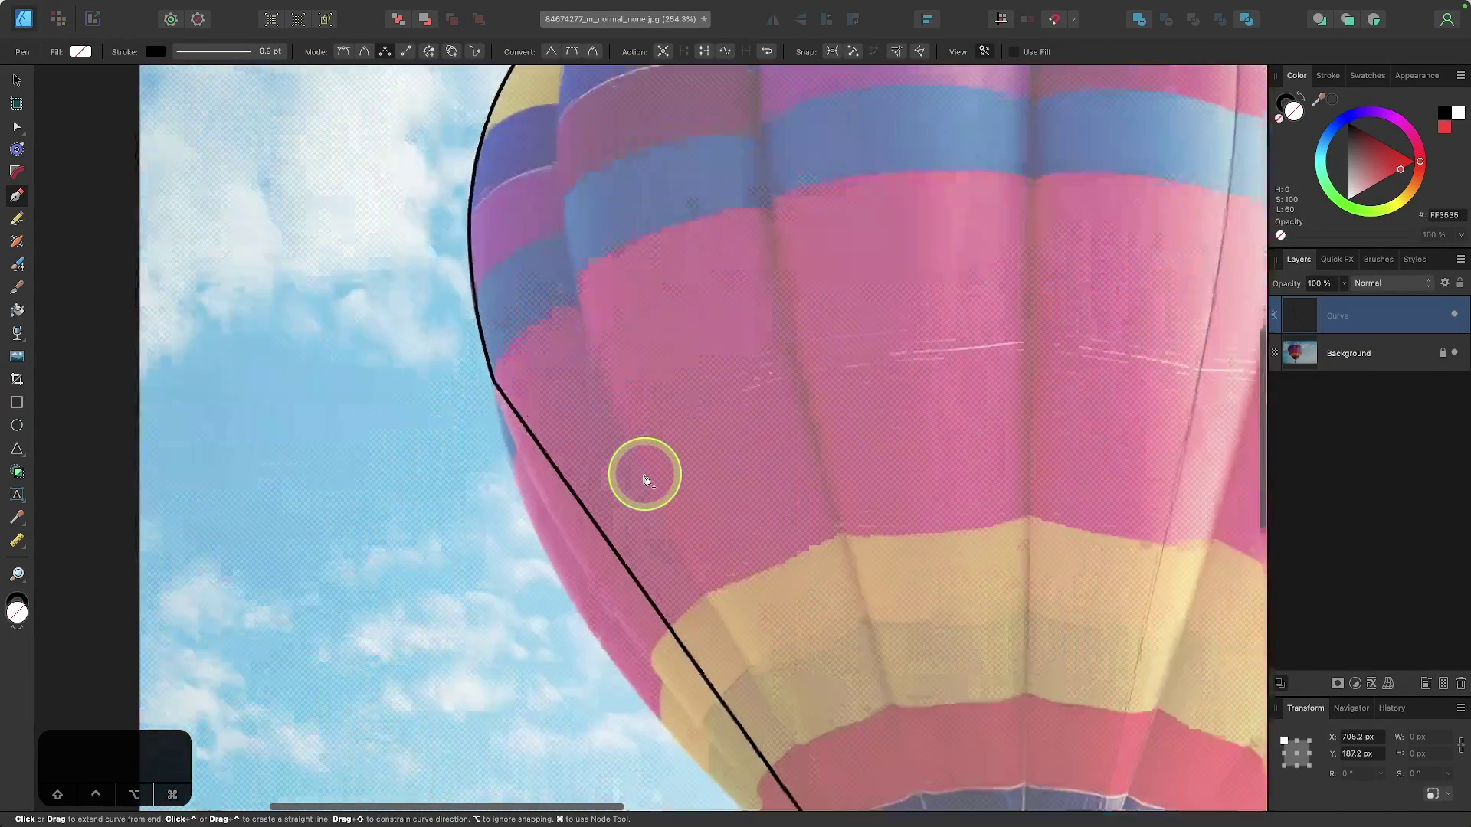
scroll(858, 428, down, 1)
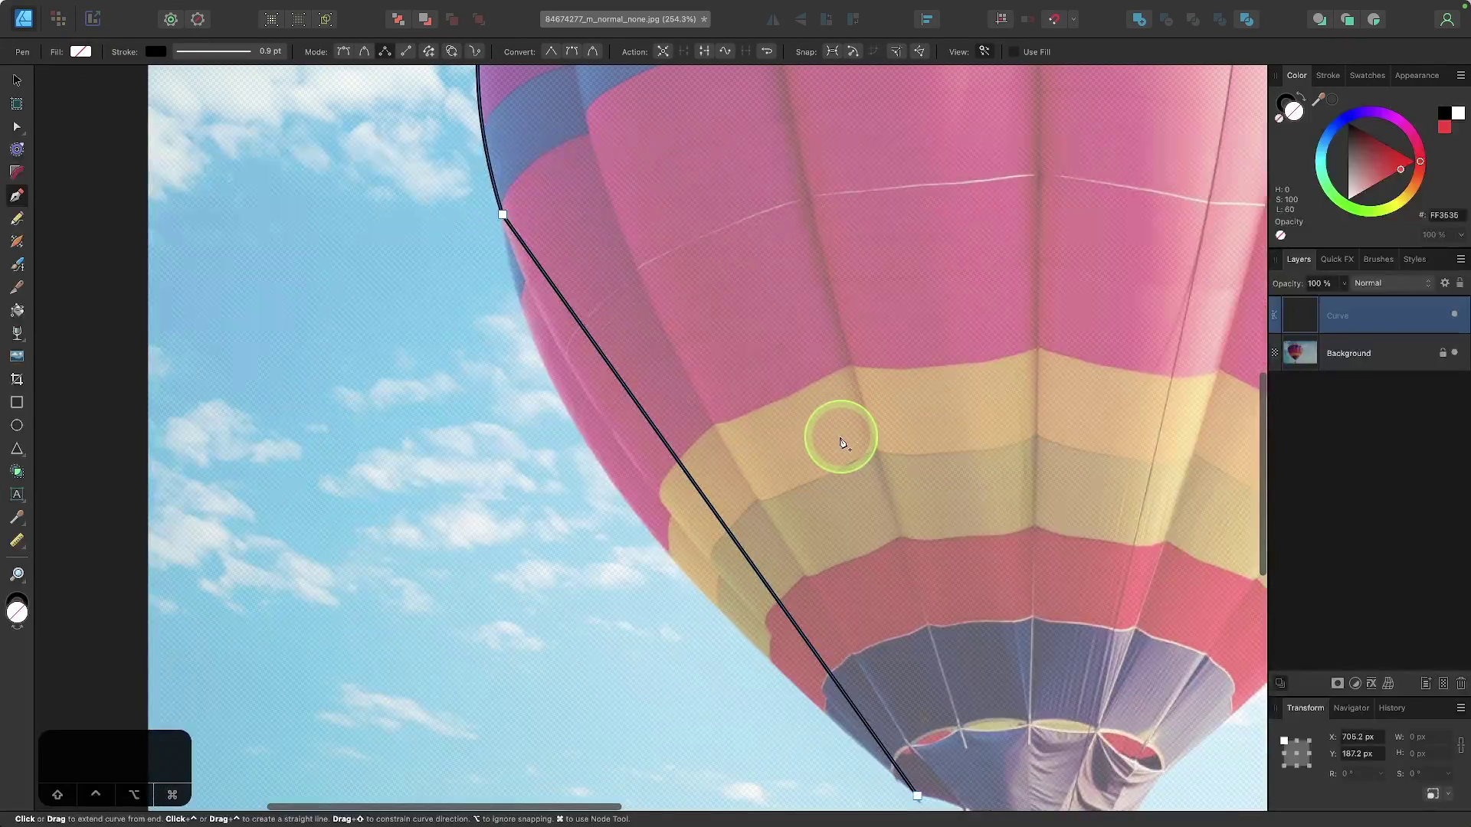
scroll(840, 430, down, 1)
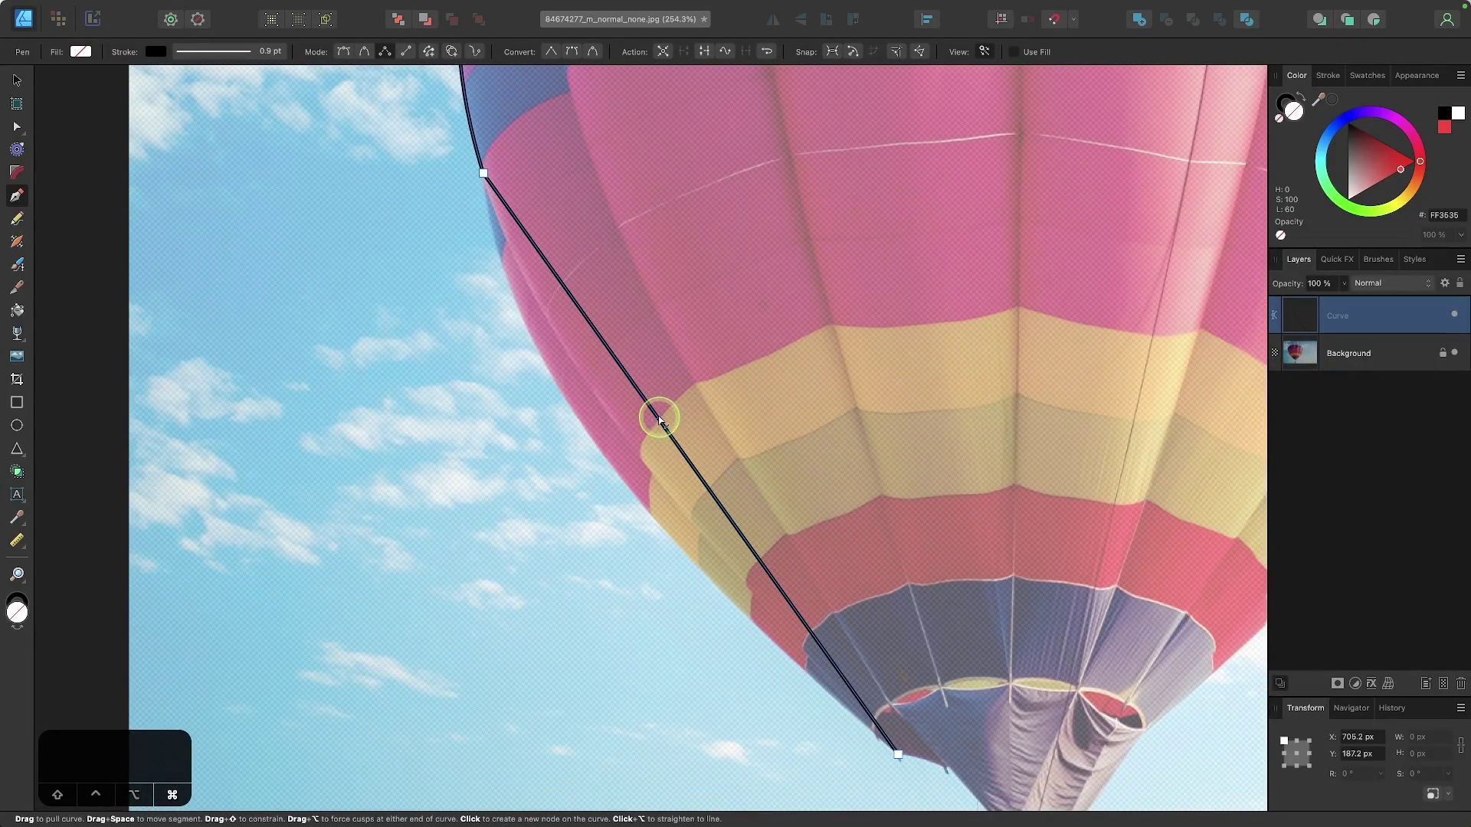
drag(654, 421, 588, 431)
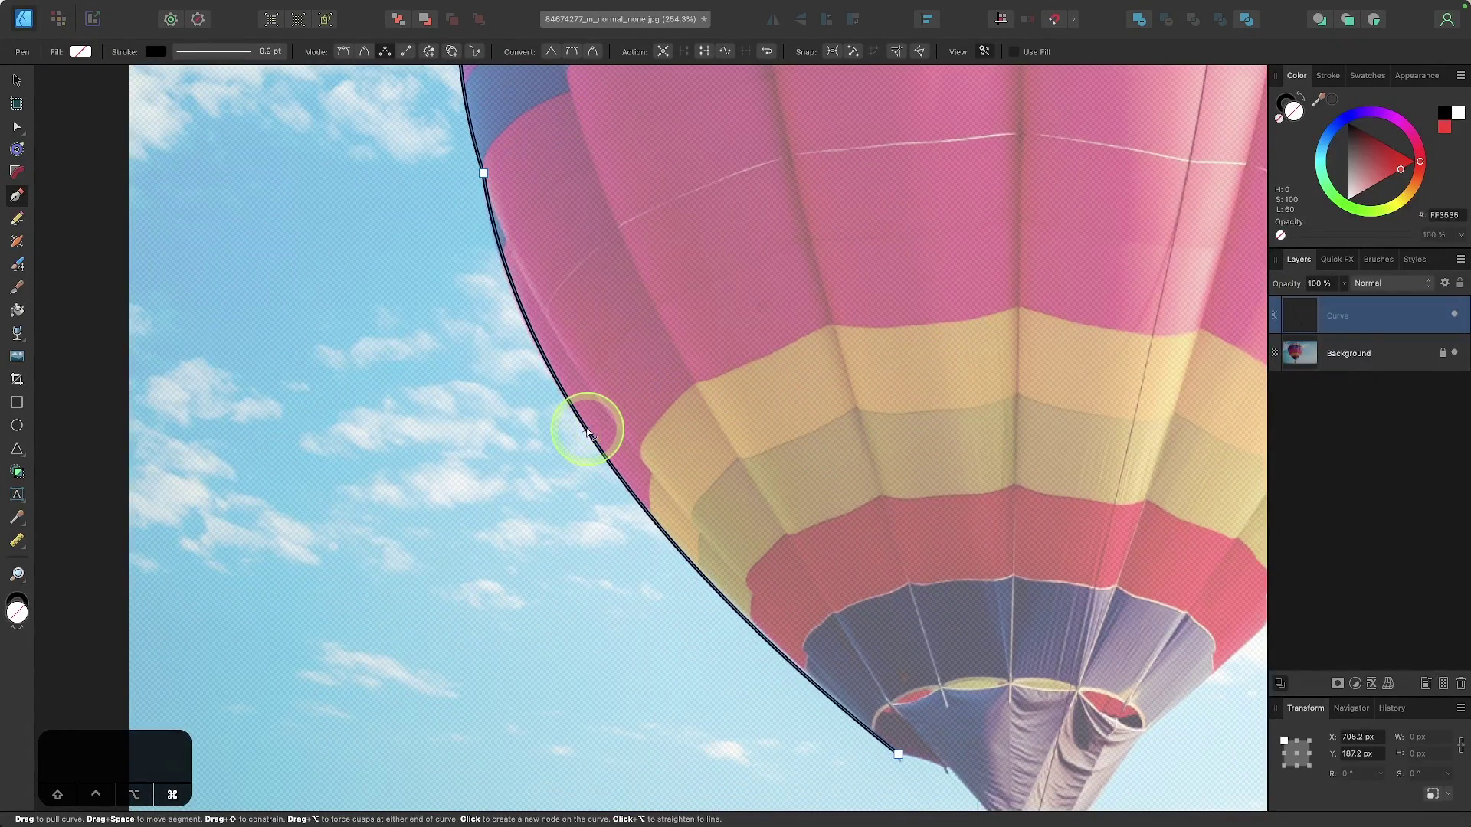
click(483, 173)
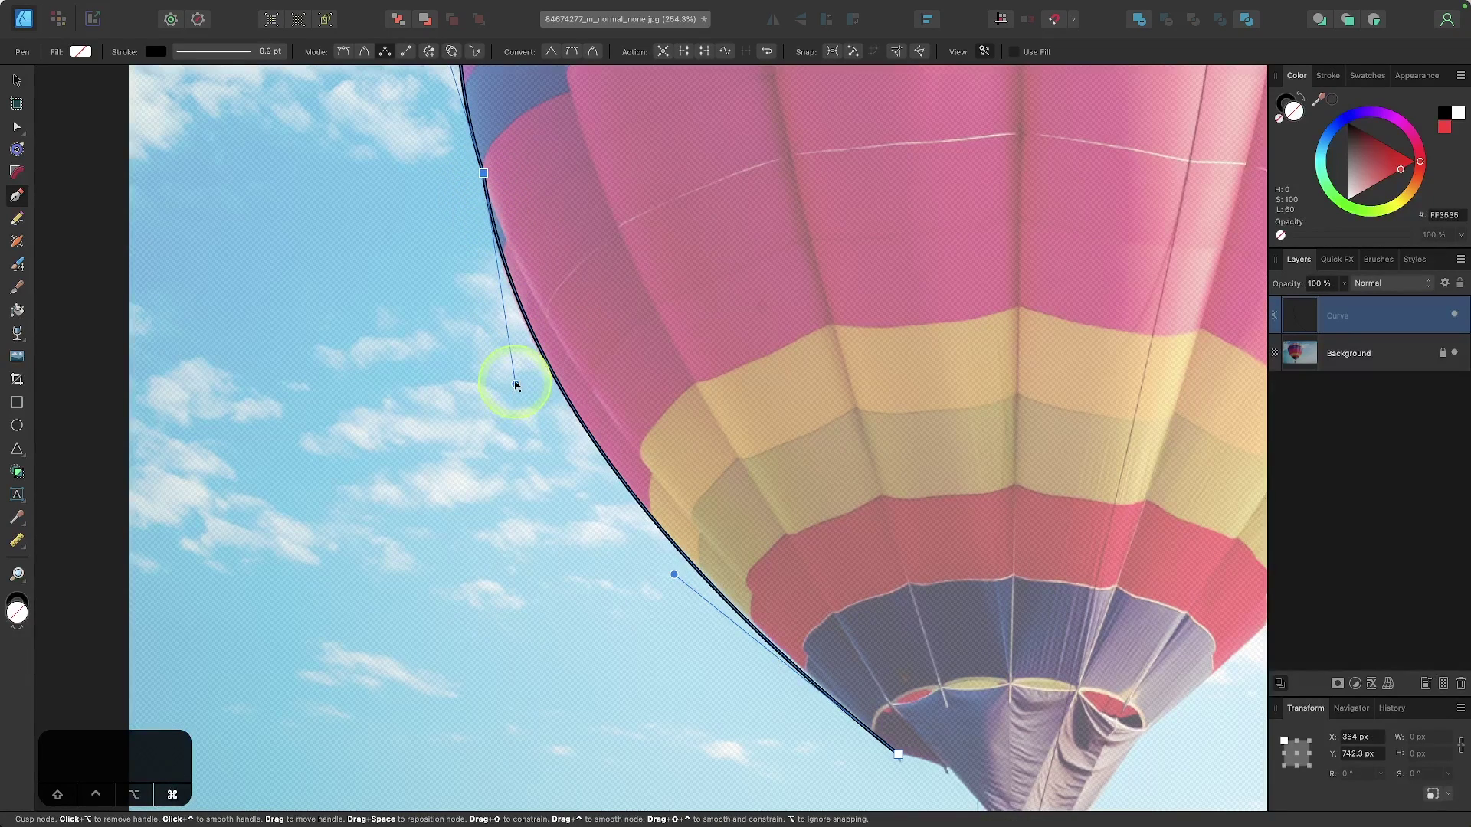
Step: Fine-tune the handles of the long lower-left curve and of the curve from the upper-left notch to the top panel to fit the balloon
drag(516, 385, 510, 375)
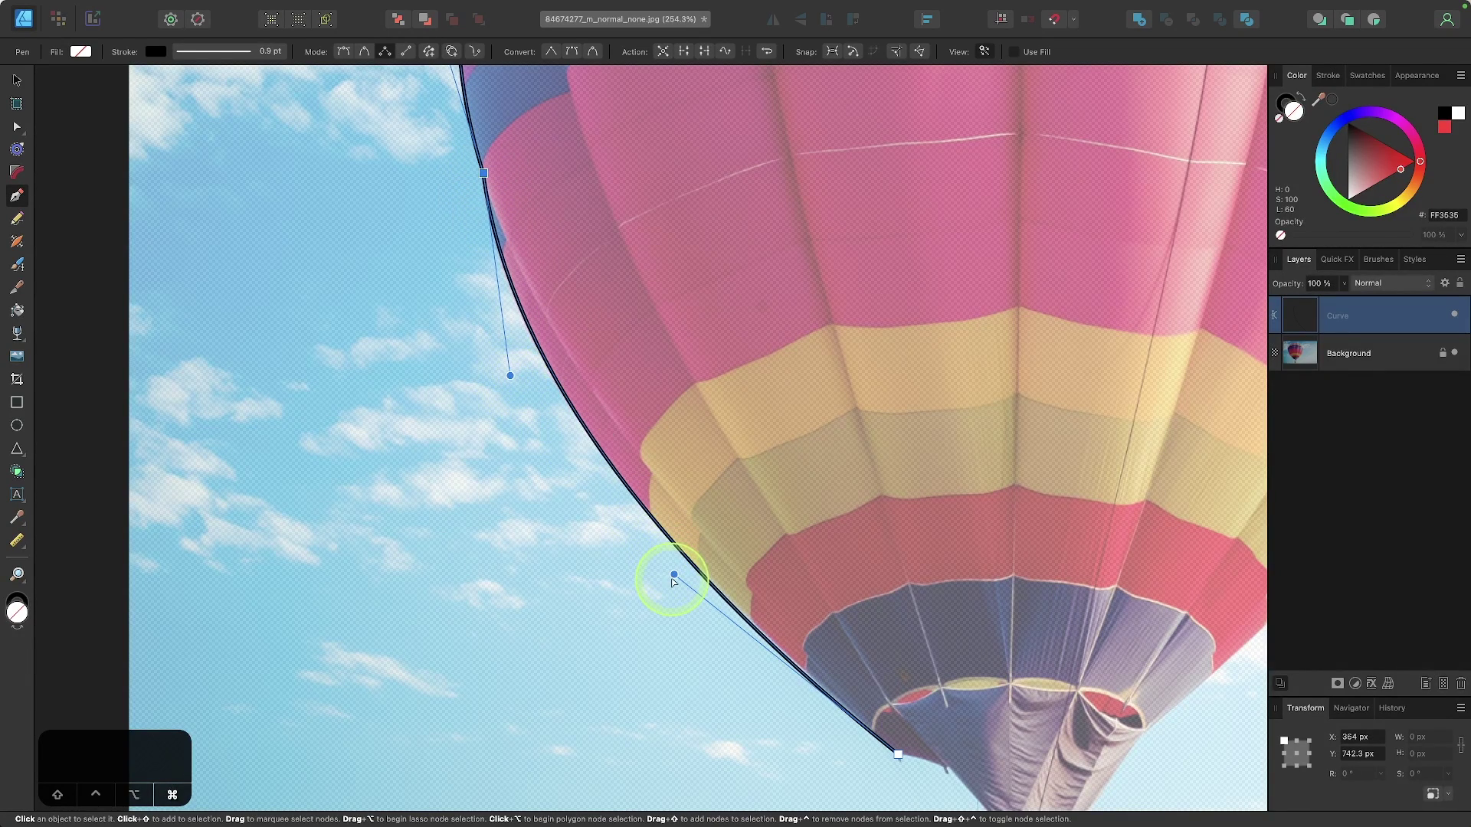
drag(674, 575, 703, 586)
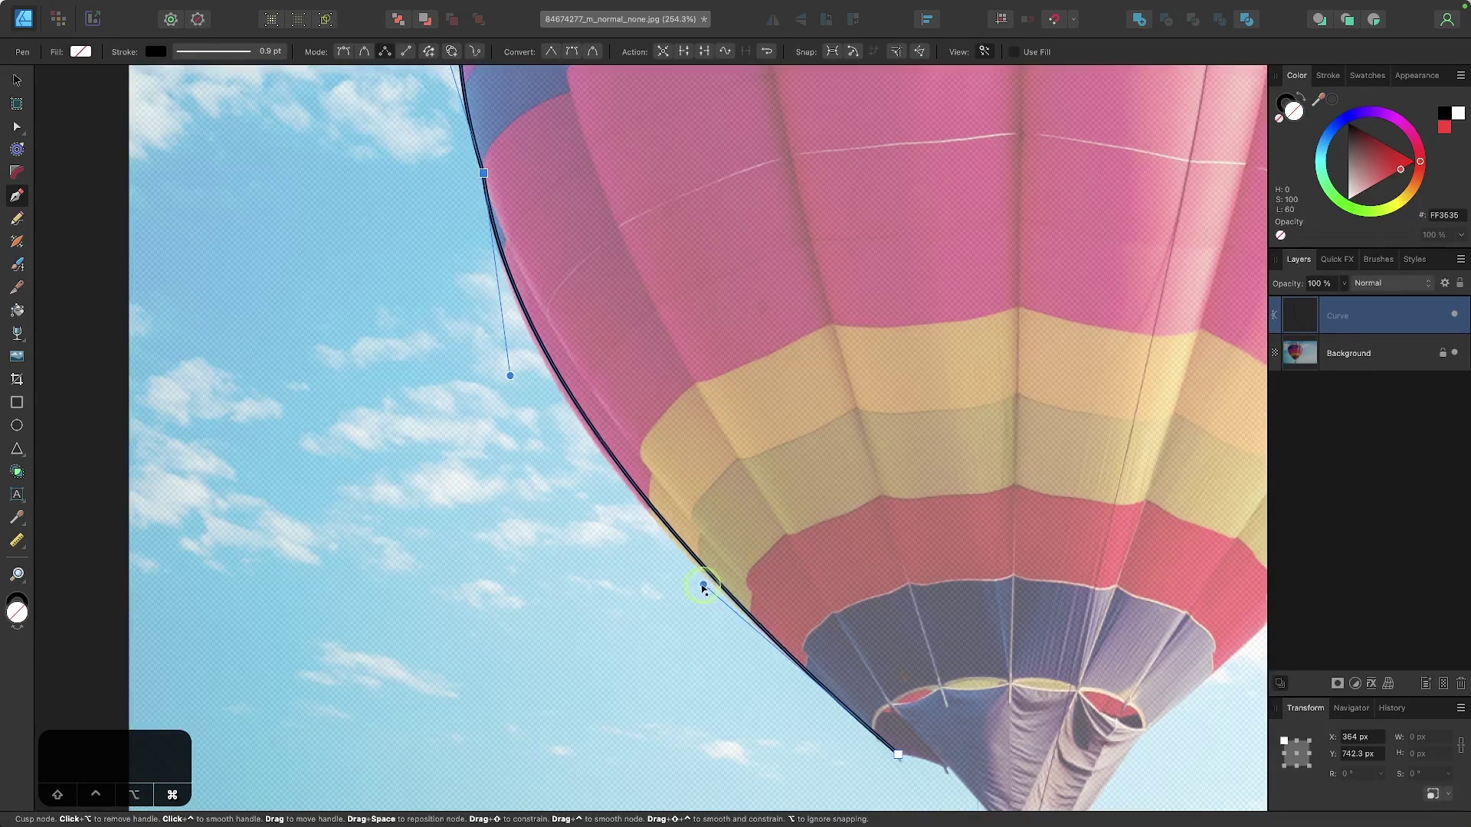
scroll(699, 315, up, 3)
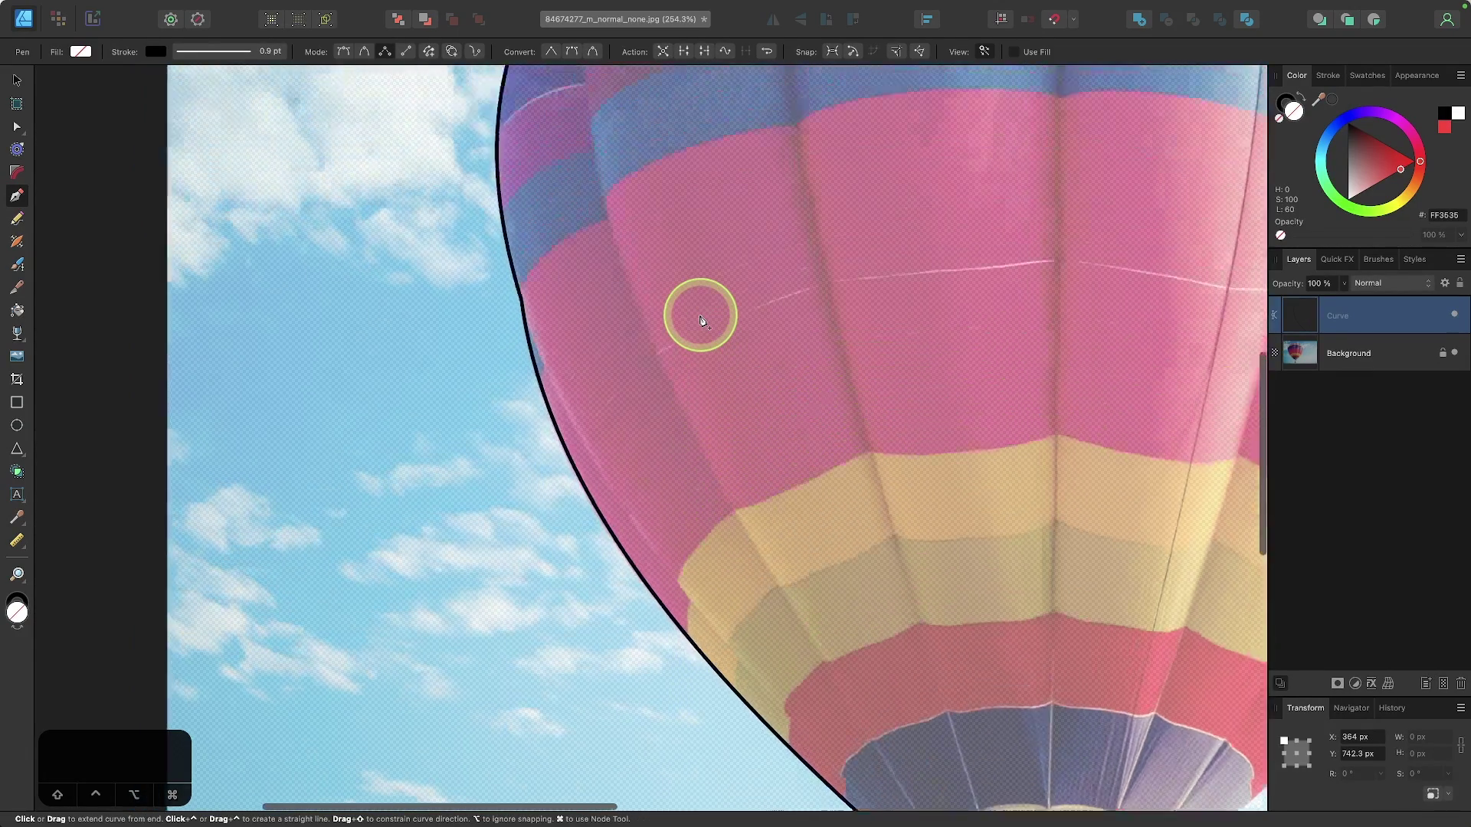
scroll(699, 316, up, 5)
click(671, 283)
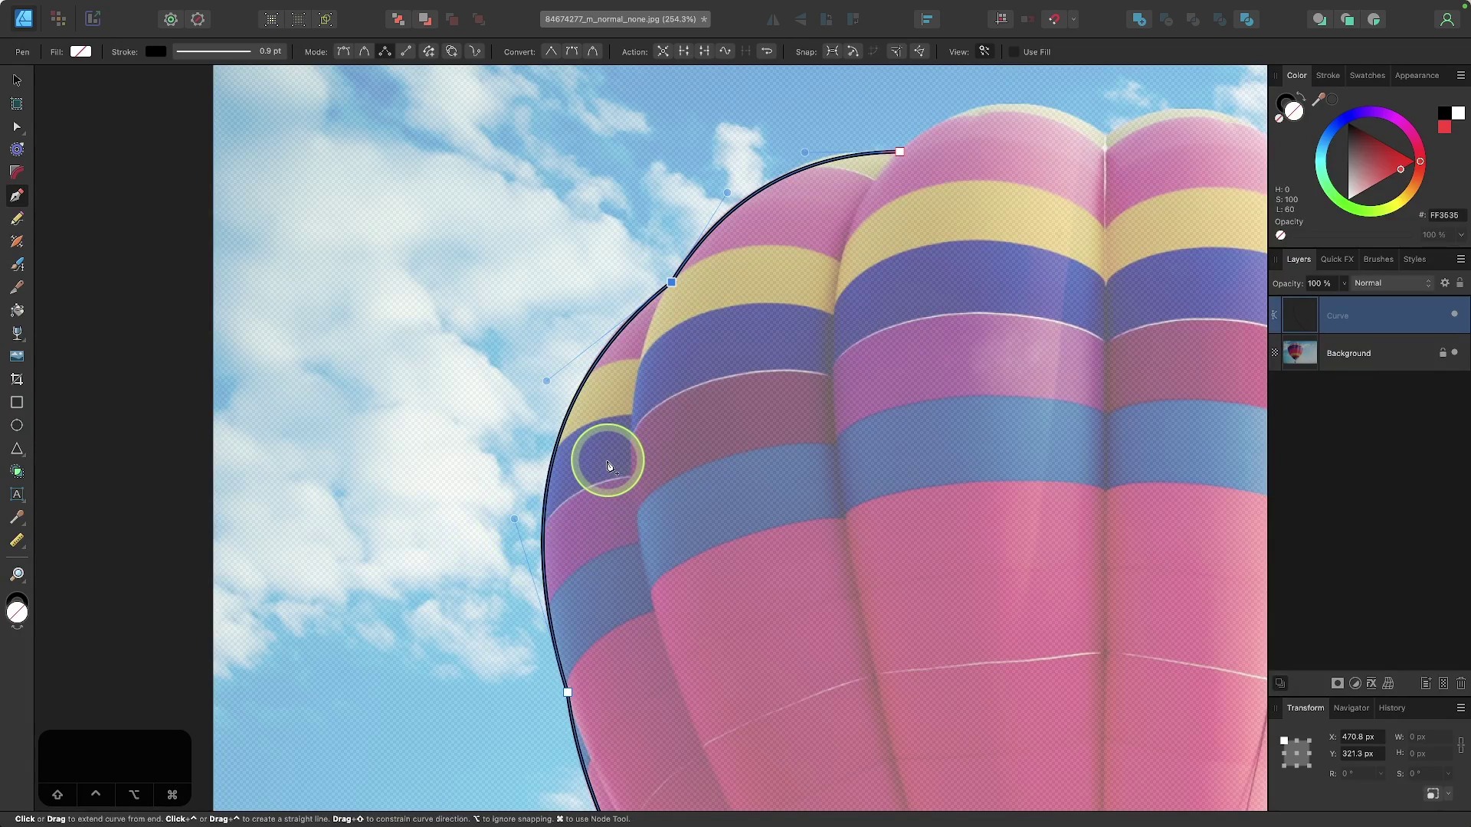
scroll(608, 465, up, 2)
scroll(566, 429, up, 5)
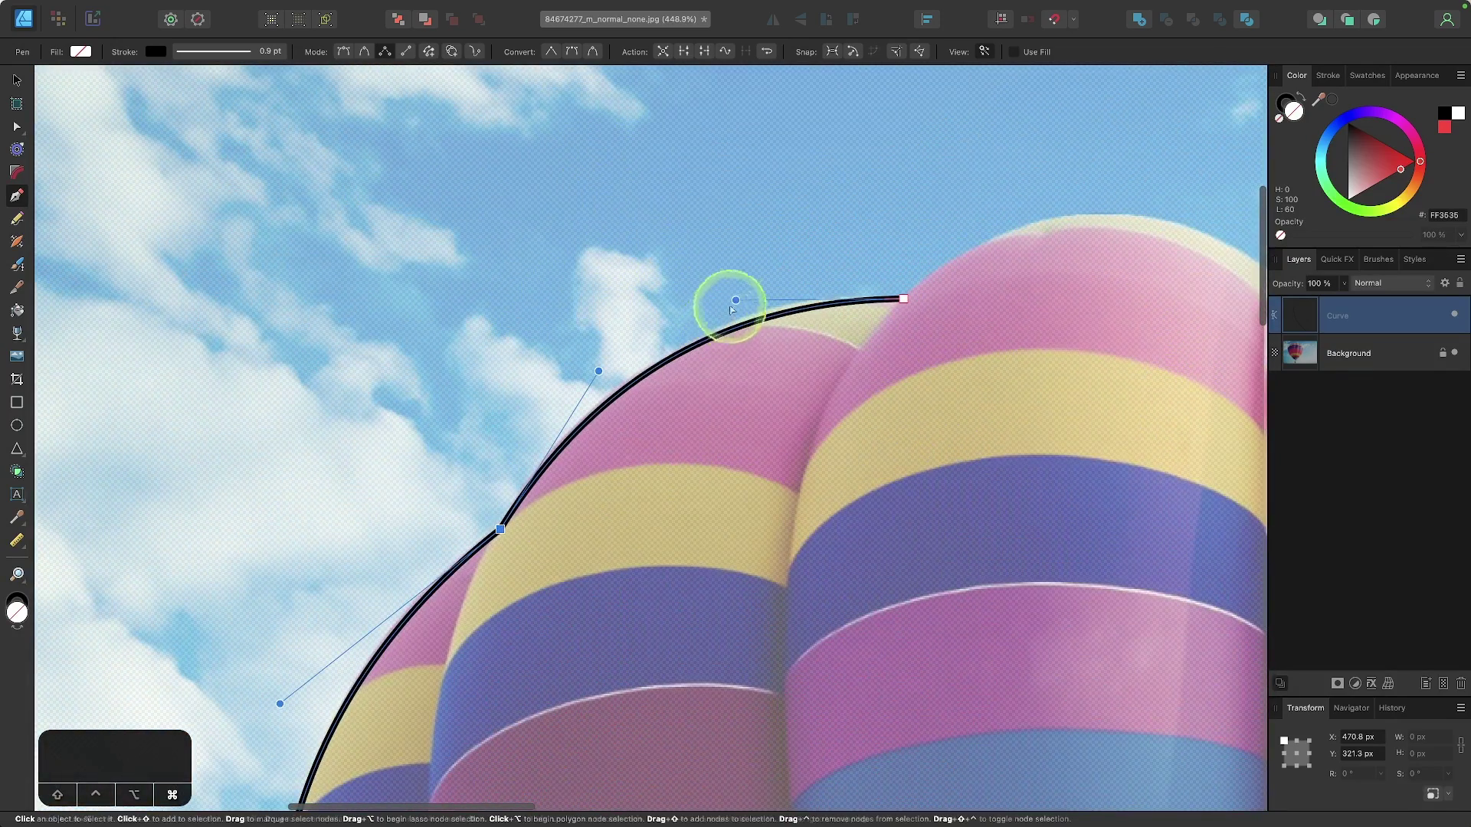
drag(734, 301, 733, 294)
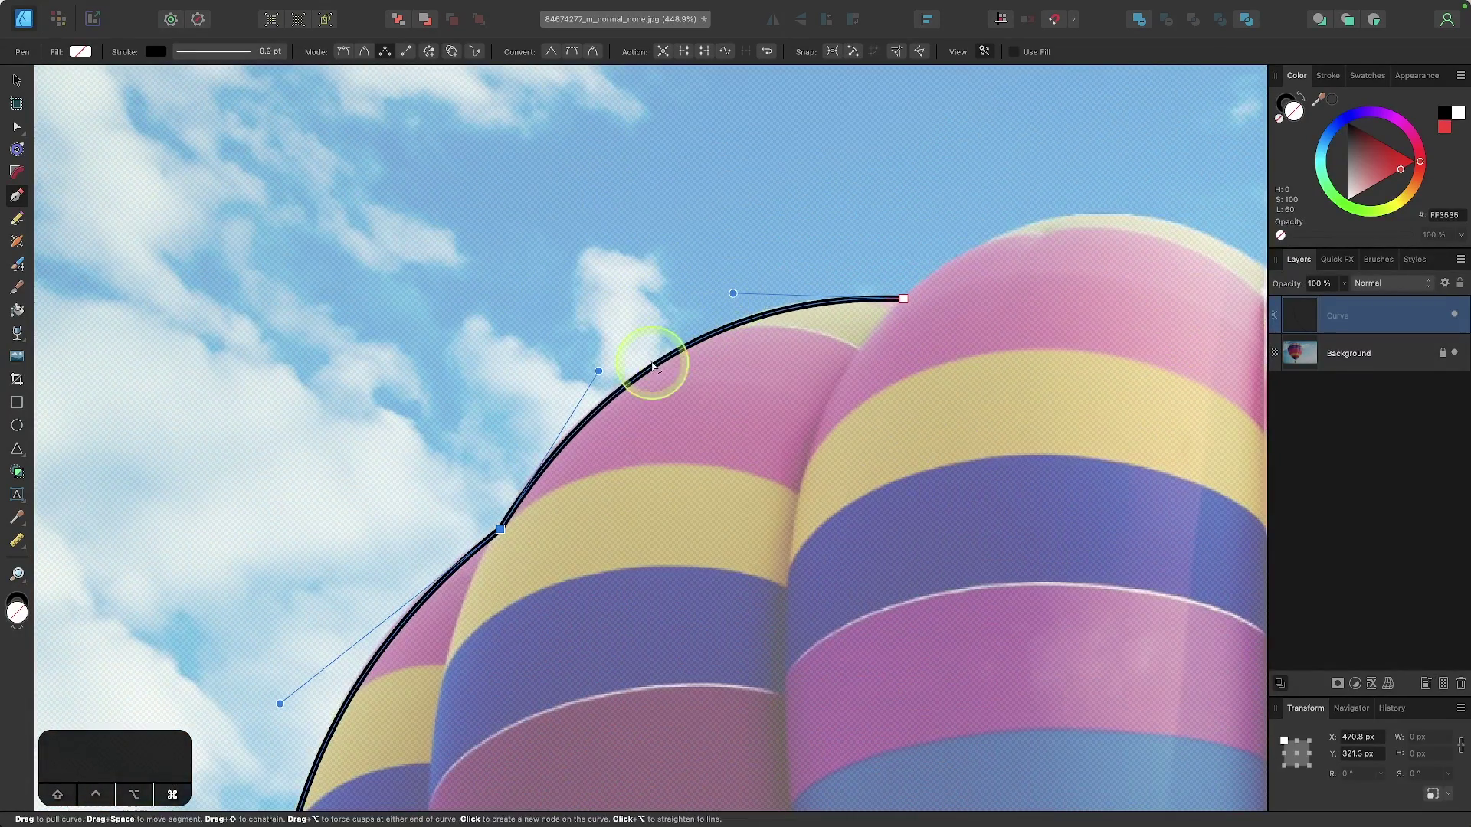
drag(599, 371, 578, 378)
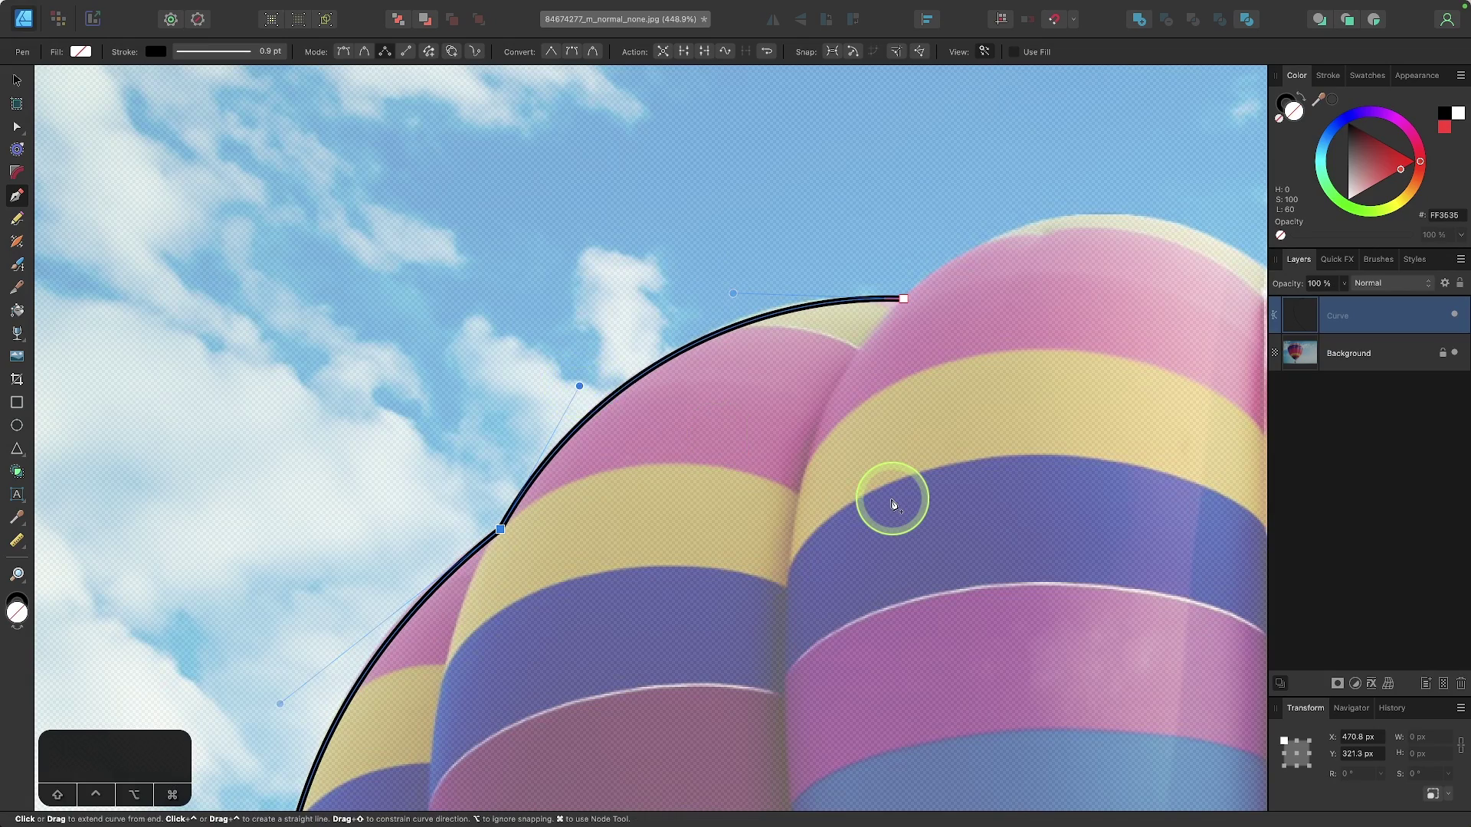
Step: Add straight segments across the two top panels with nodes at the centre and right notches, and bend both upward onto the panel tops
scroll(893, 503, down, 3)
scroll(893, 503, up, 3)
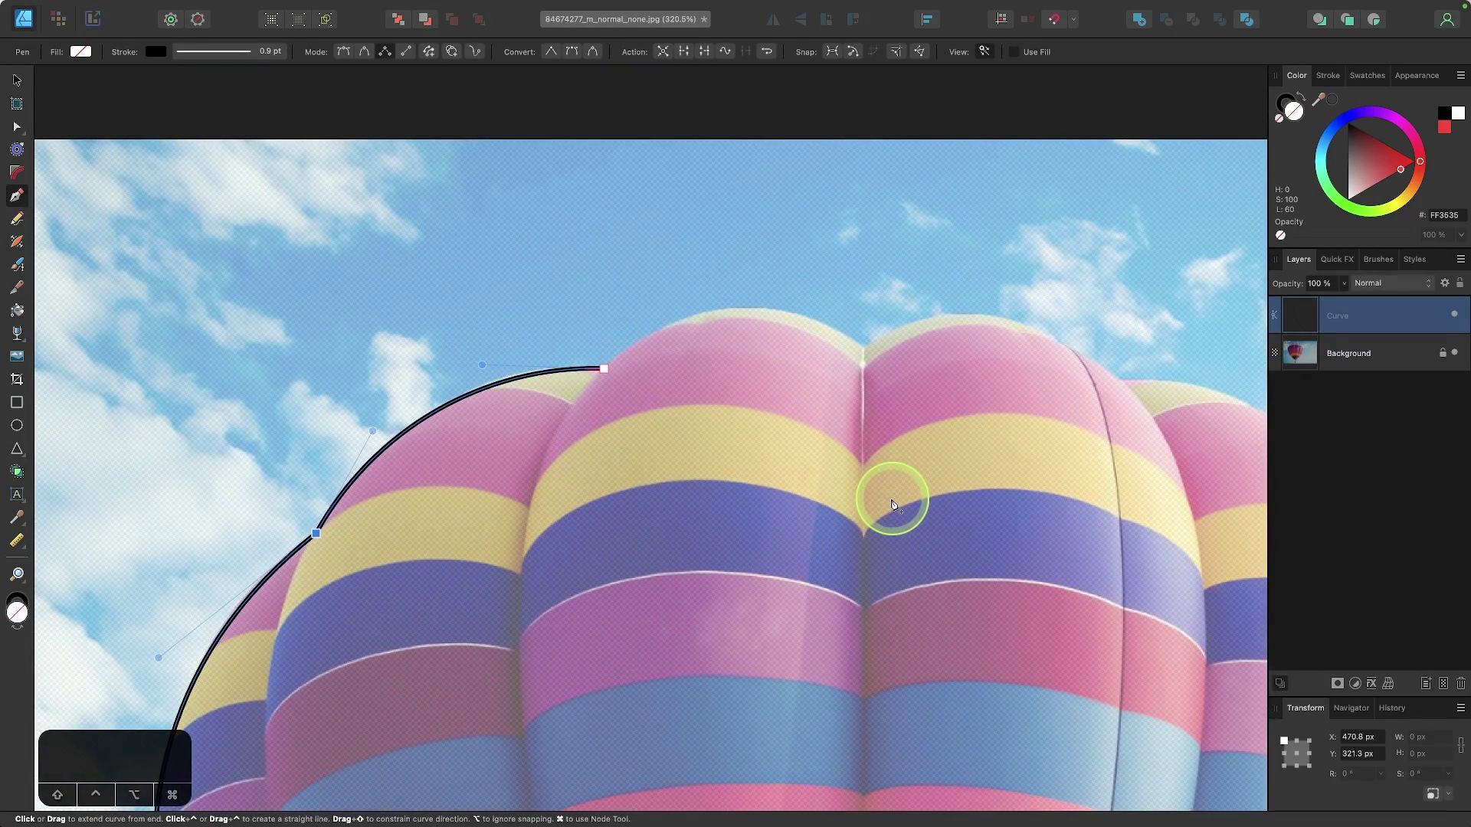
click(865, 349)
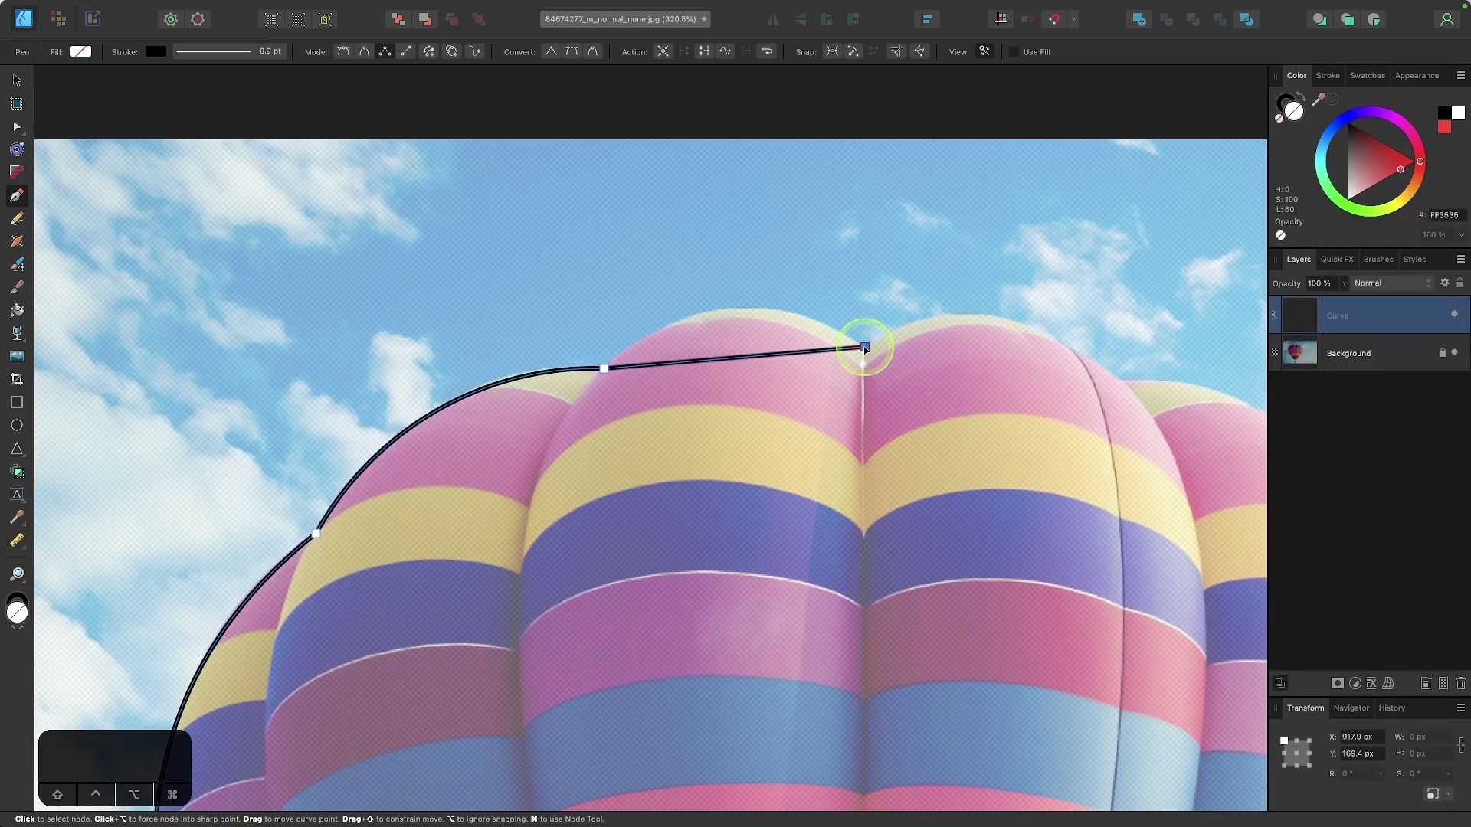
click(1122, 381)
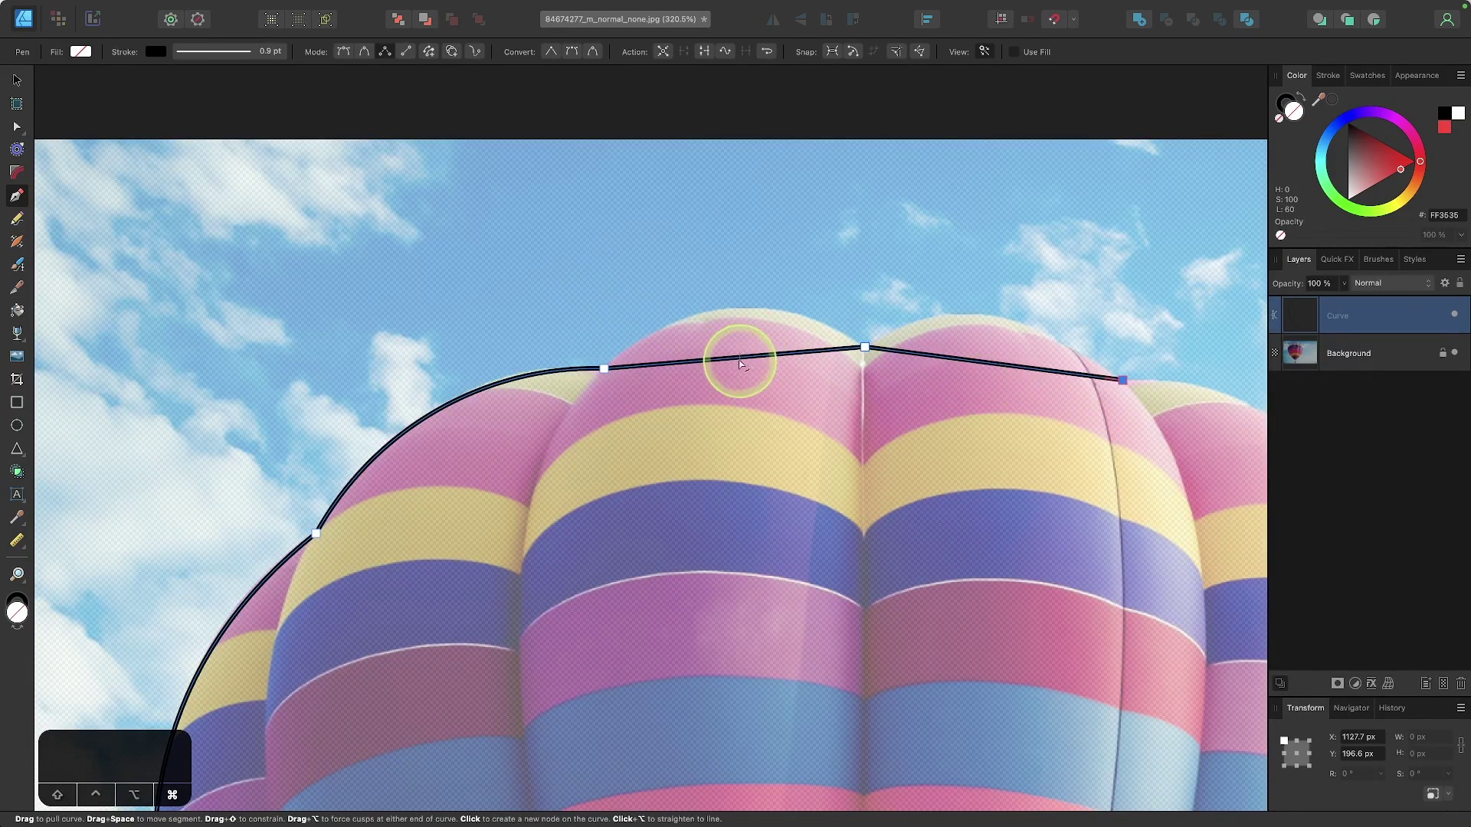
drag(729, 355, 726, 314)
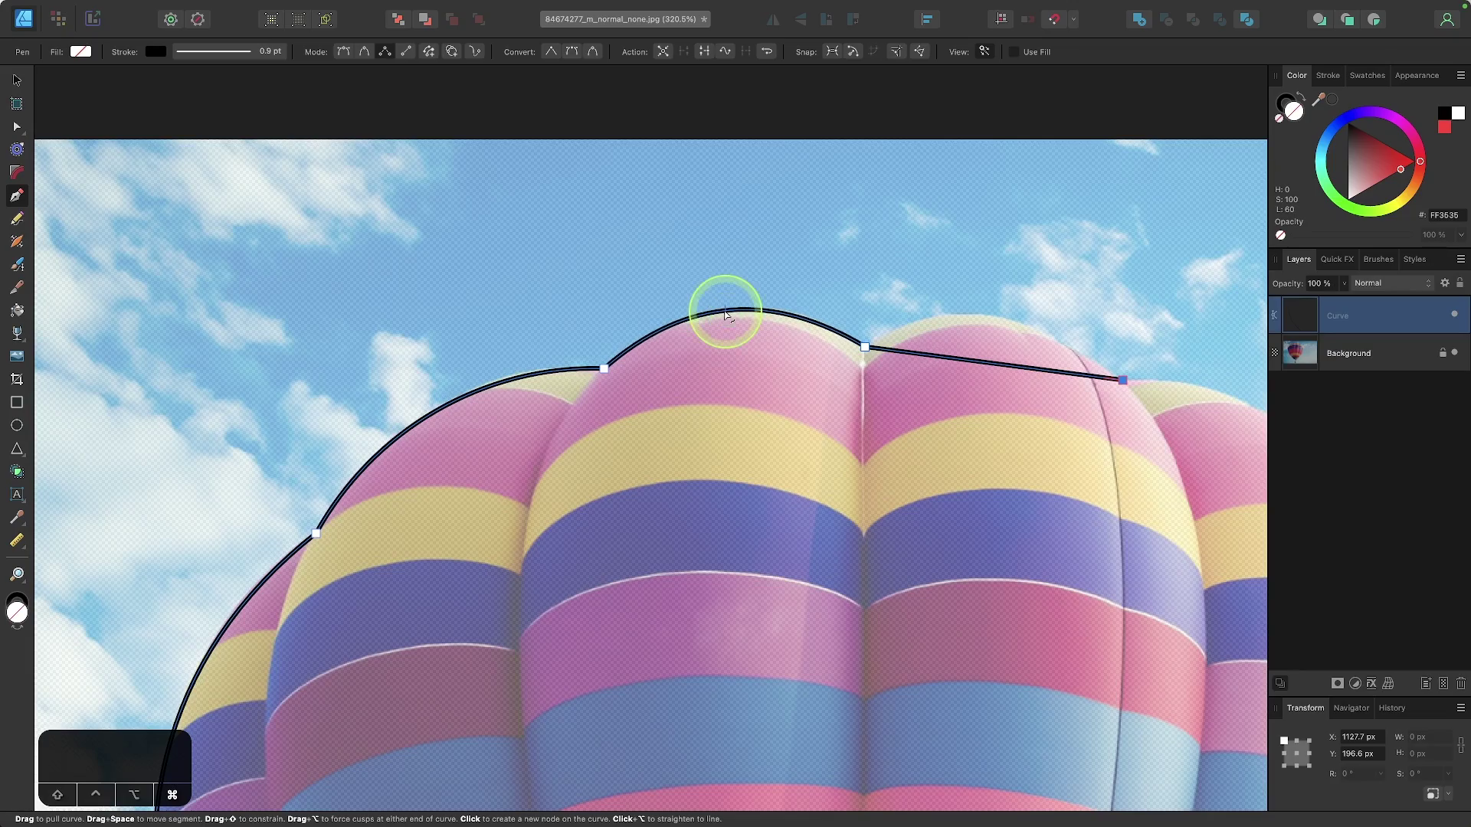
drag(993, 364, 942, 310)
Step: Continue the path down the balloon's right side to the opening's right corner and bend its segments outward onto the balloon's edge
scroll(1057, 485, down, 15)
scroll(741, 605, up, 15)
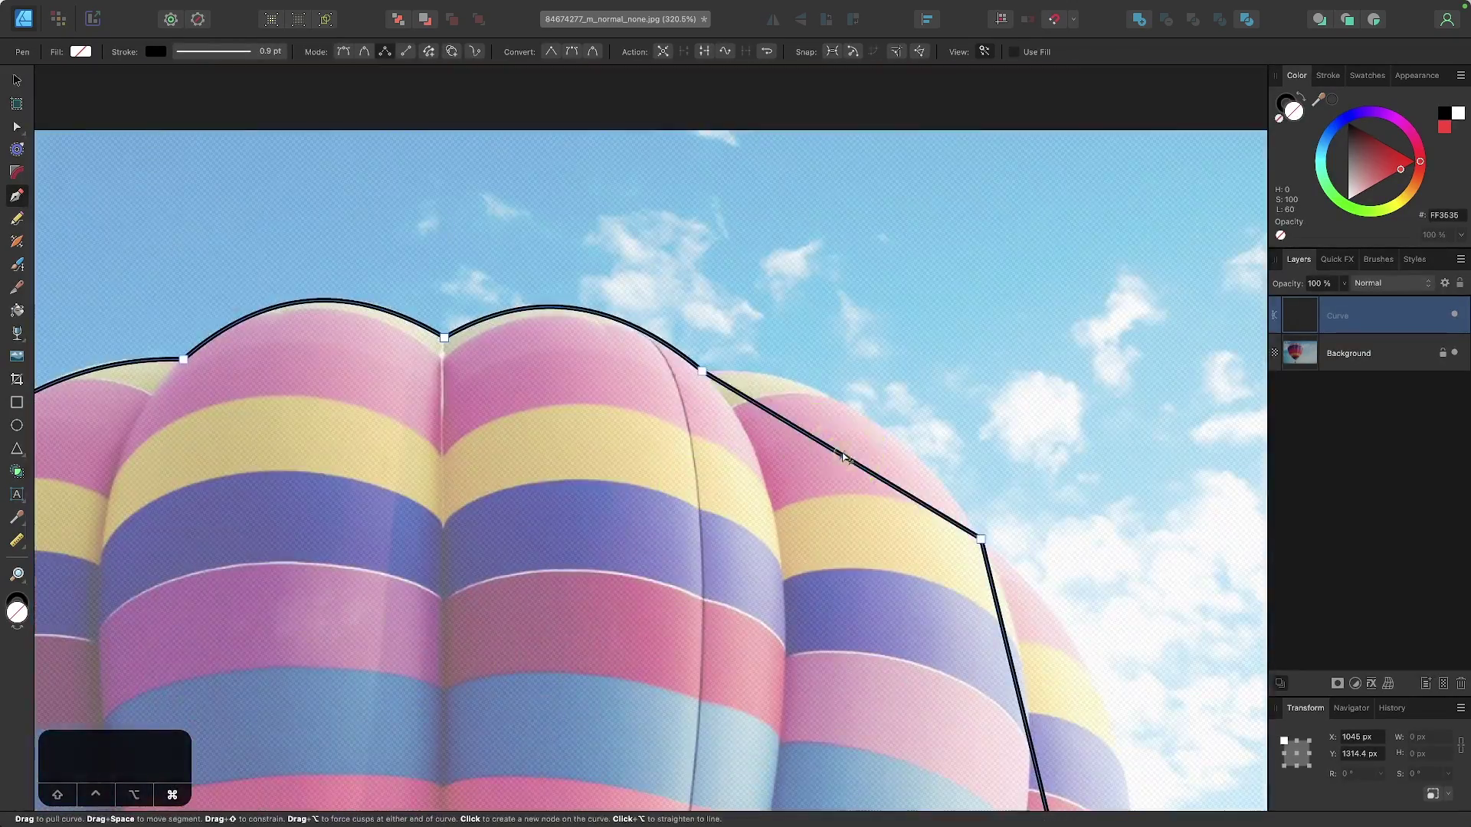
scroll(761, 429, down, 5)
drag(762, 430, 902, 535)
scroll(902, 535, down, 10)
scroll(744, 458, down, 10)
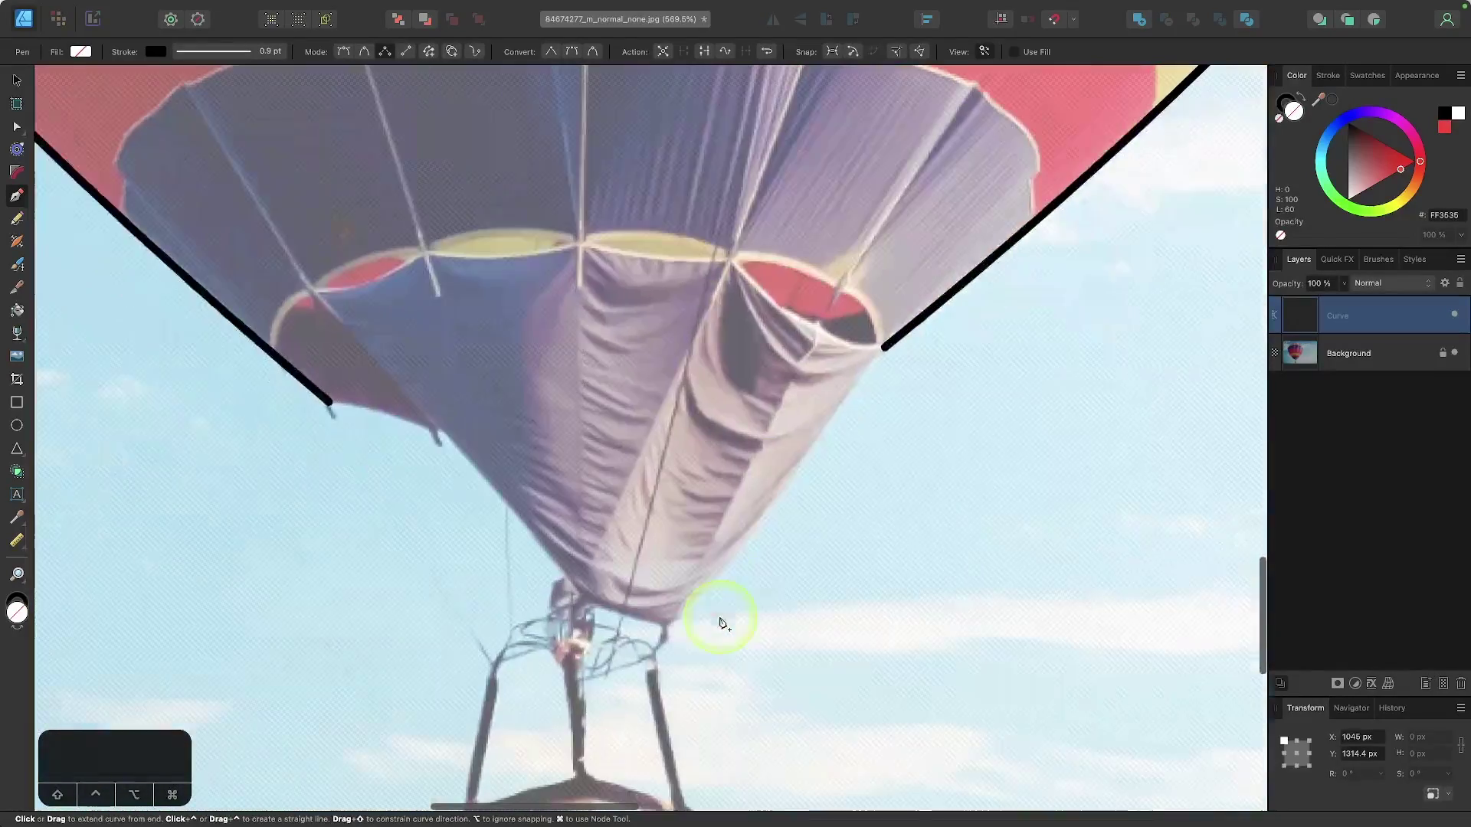
Step: Trace the lower edge of the balloon's skirt with corner nodes and close the path at its starting node, curving the last segment upward
click(668, 624)
click(619, 610)
click(551, 551)
click(443, 427)
click(328, 402)
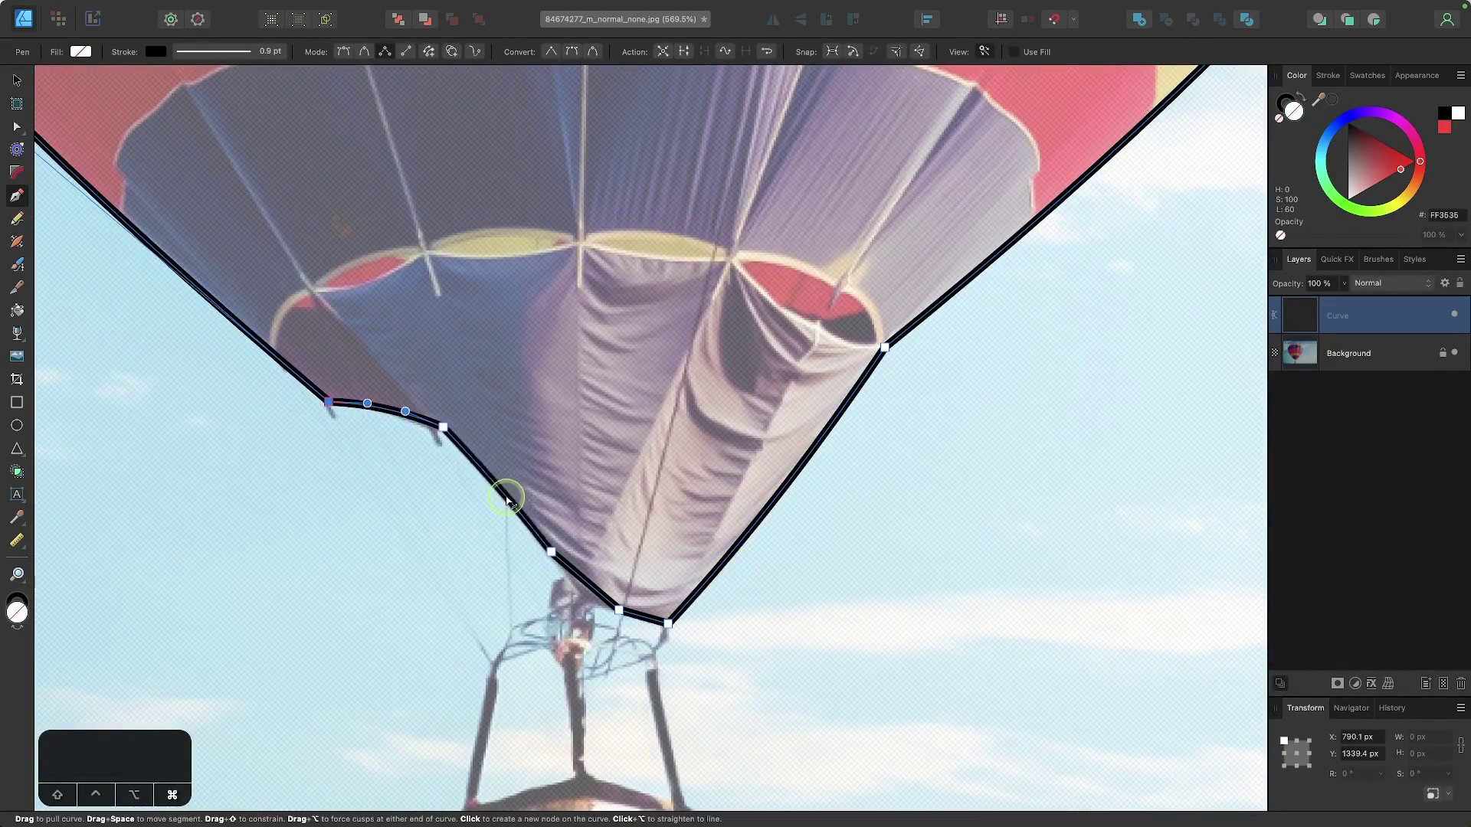
Step: Bend the short segment at the skirt's lower-left edge, smooth the node at its upper end, and finish with the Move tool
scroll(553, 626, up, 5)
drag(578, 574, 586, 594)
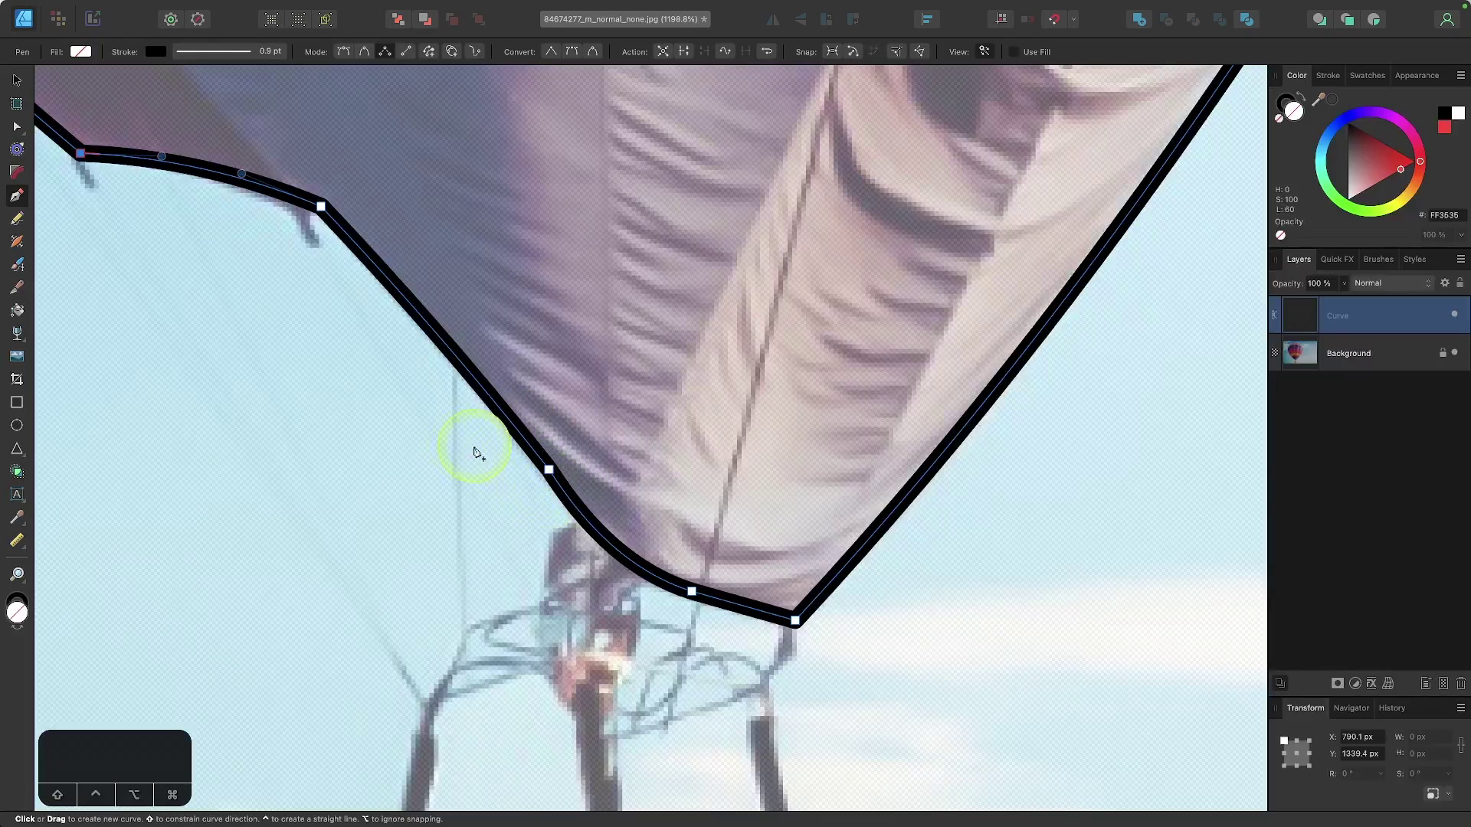
key(super)
super+click(548, 469)
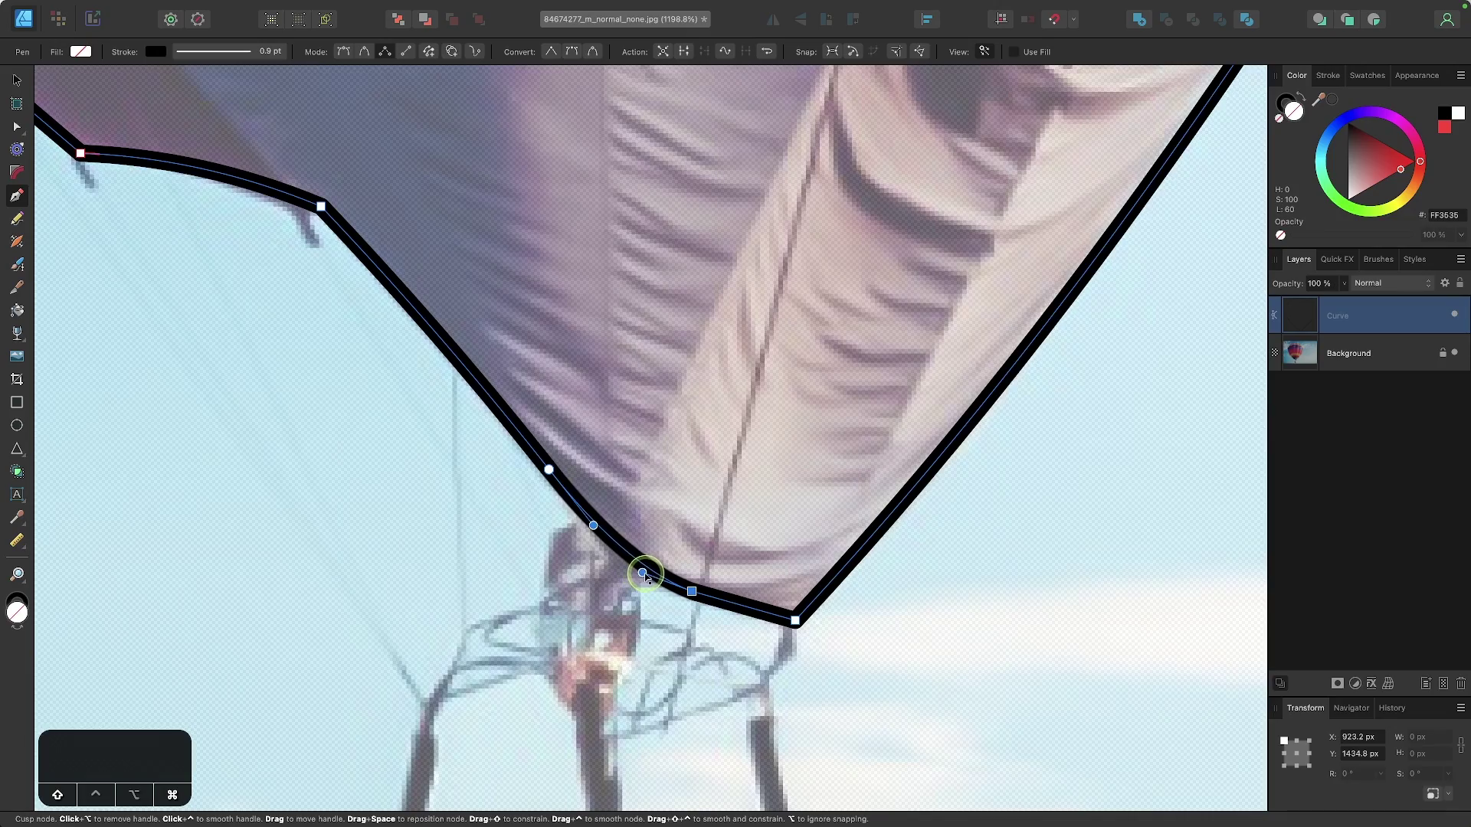
scroll(647, 576, down, 5)
scroll(381, 630, up, 1)
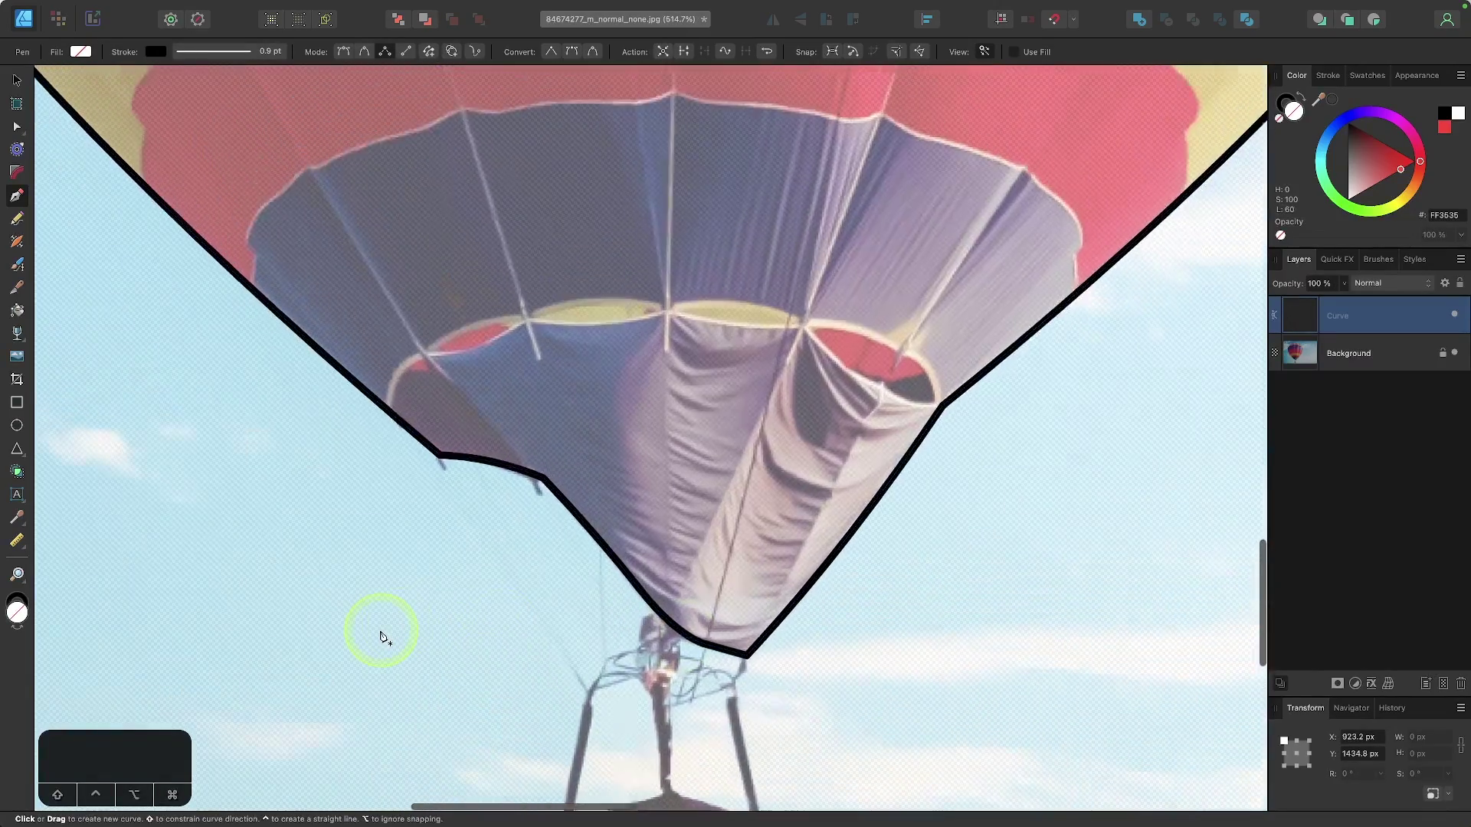
key(v)
scroll(500, 437, down, 10)
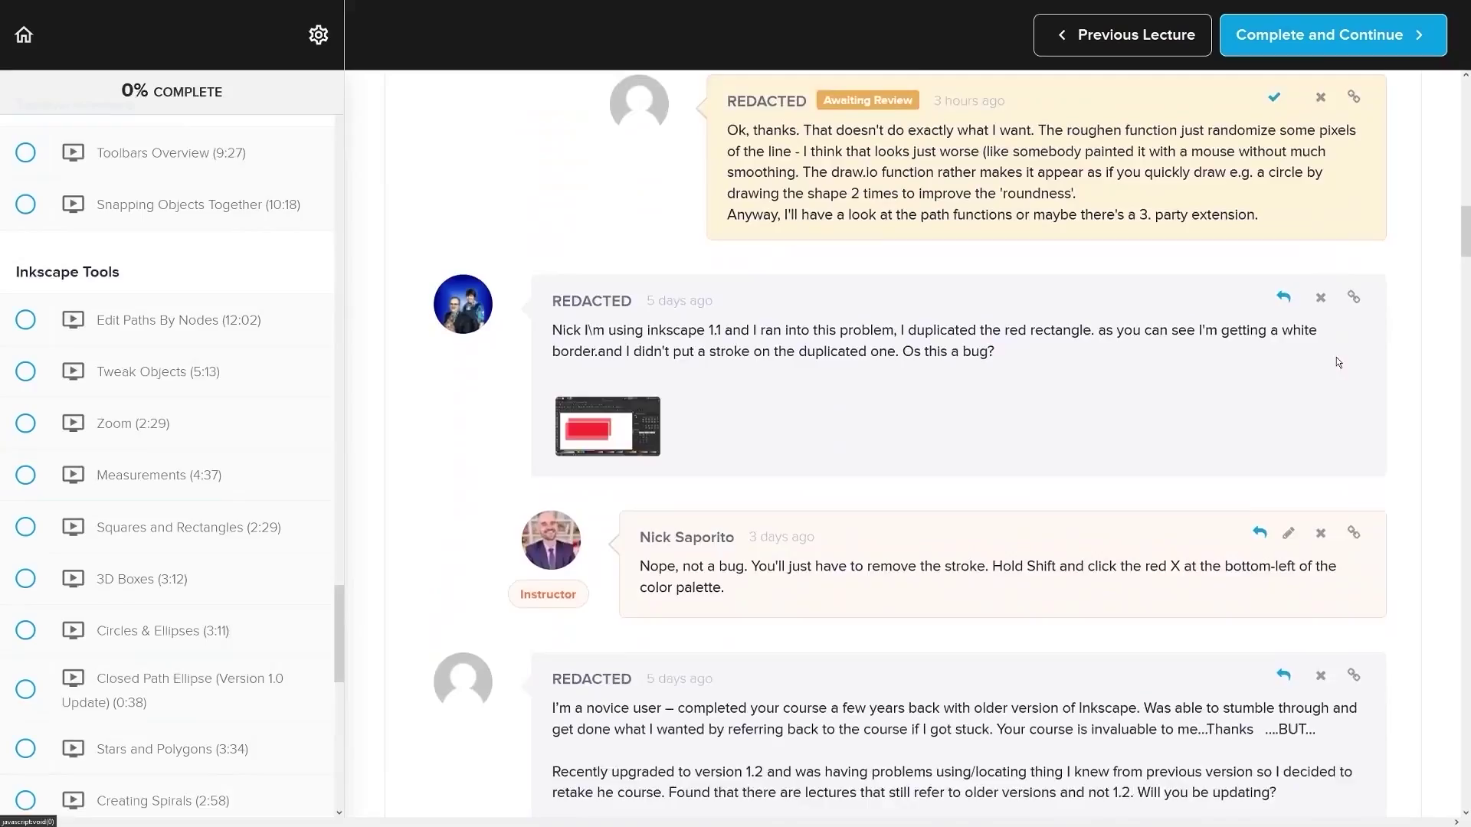
scroll(1371, 350, down, 11)
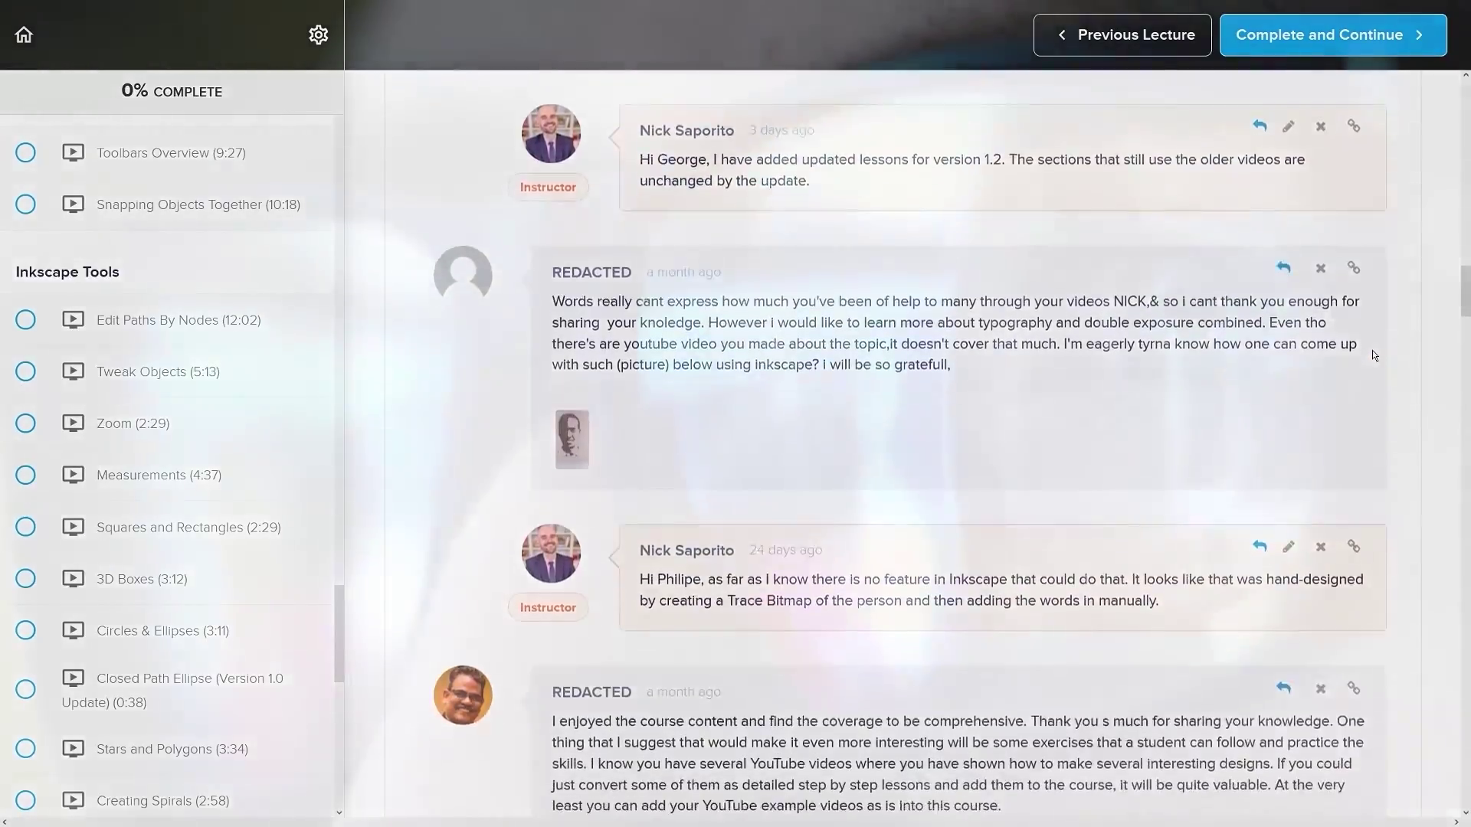
scroll(1372, 351, down, 3)
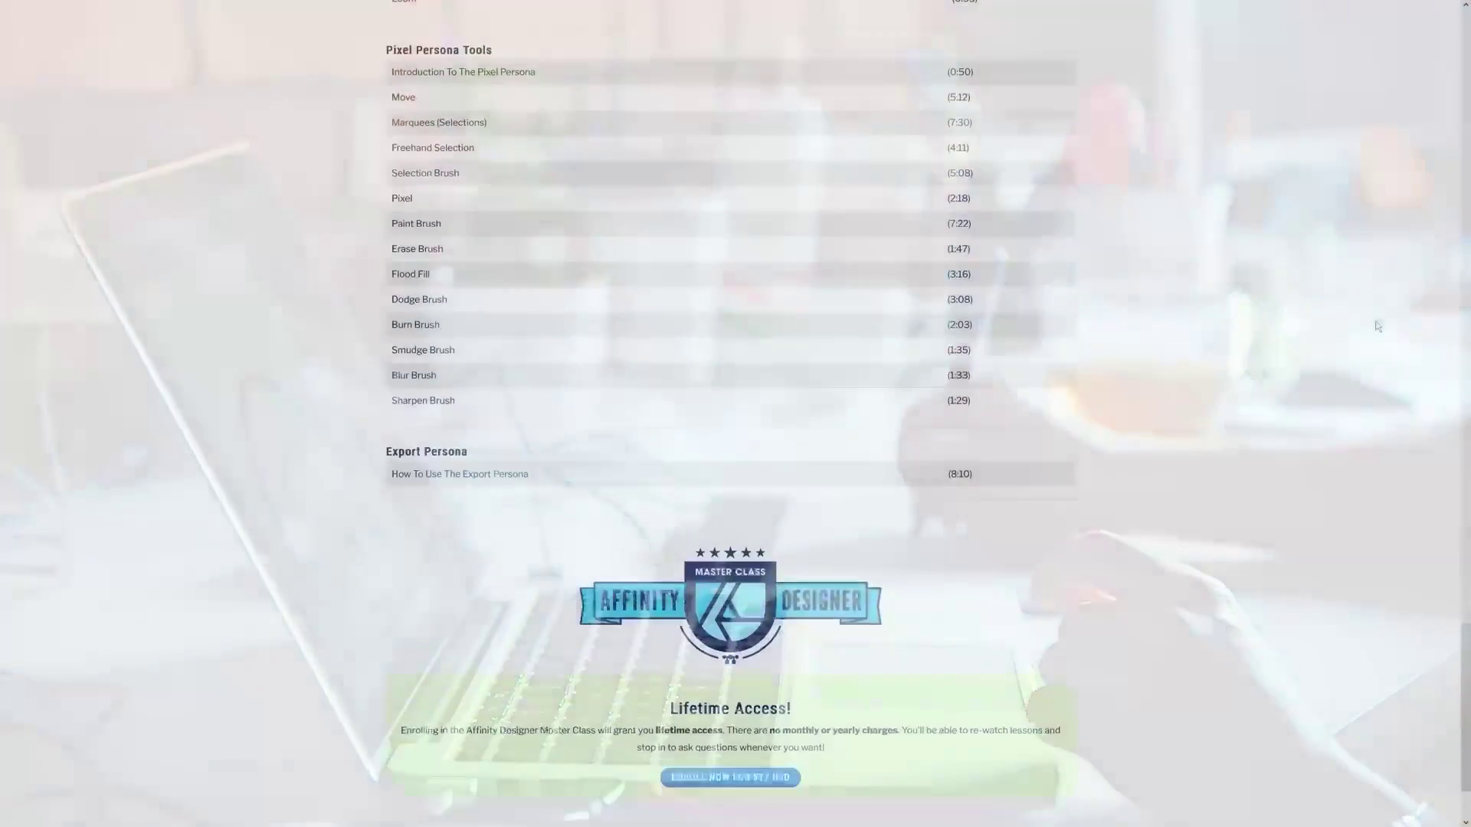
scroll(1372, 321, down, 3)
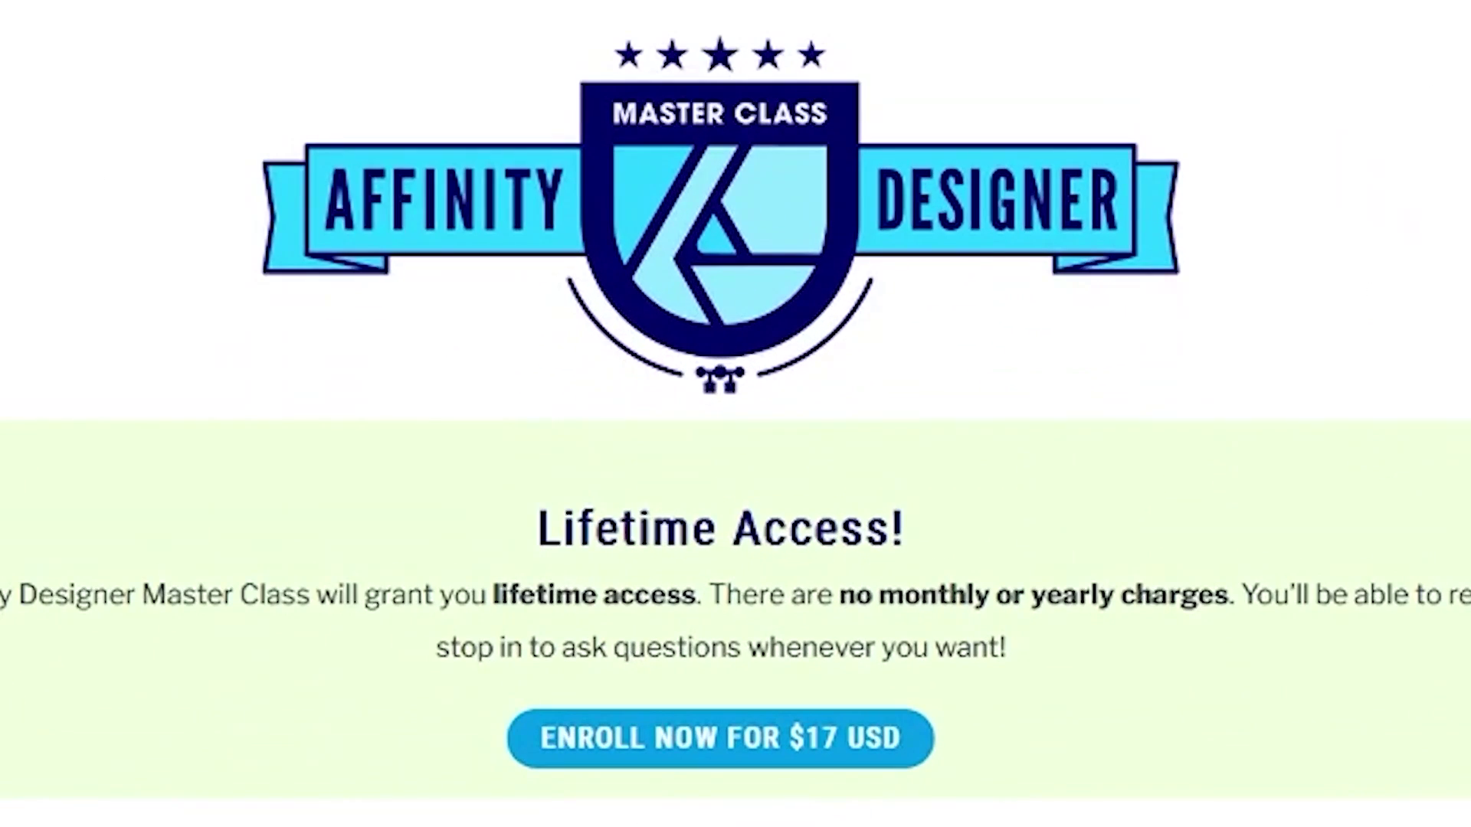